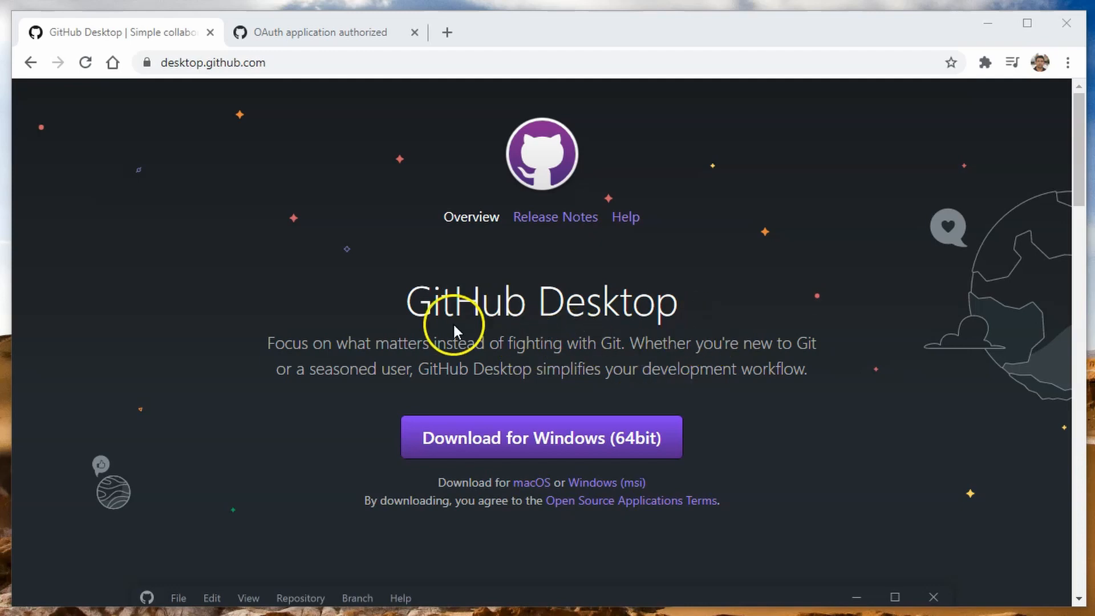
{"action": "left_click_drag", "start_coordinate": [409, 302], "coordinate": [669, 314]}
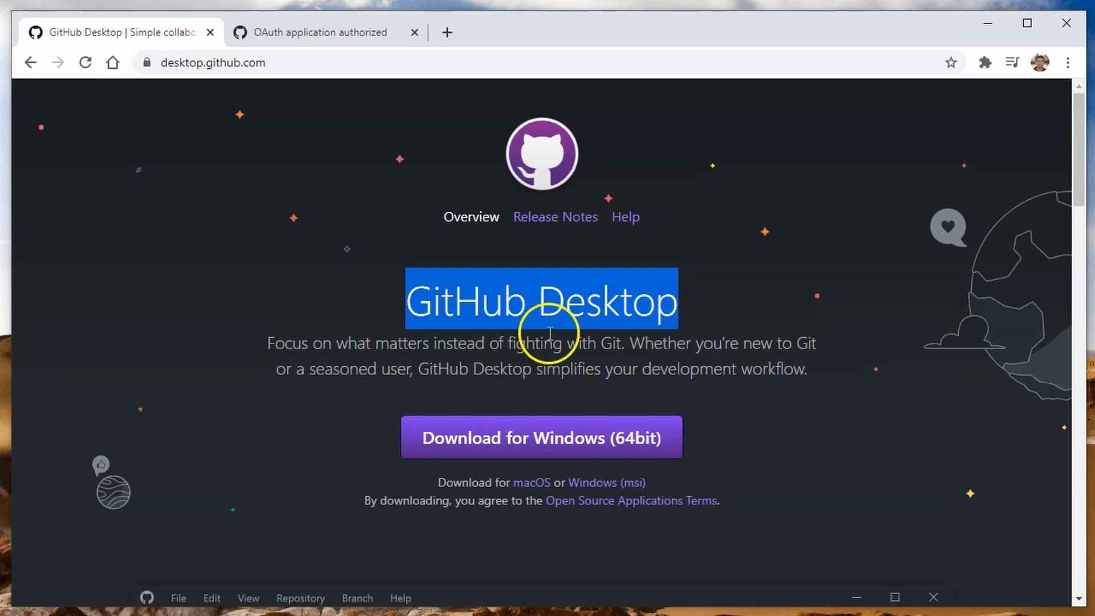
{"action": "double_click", "coordinate": [456, 305]}
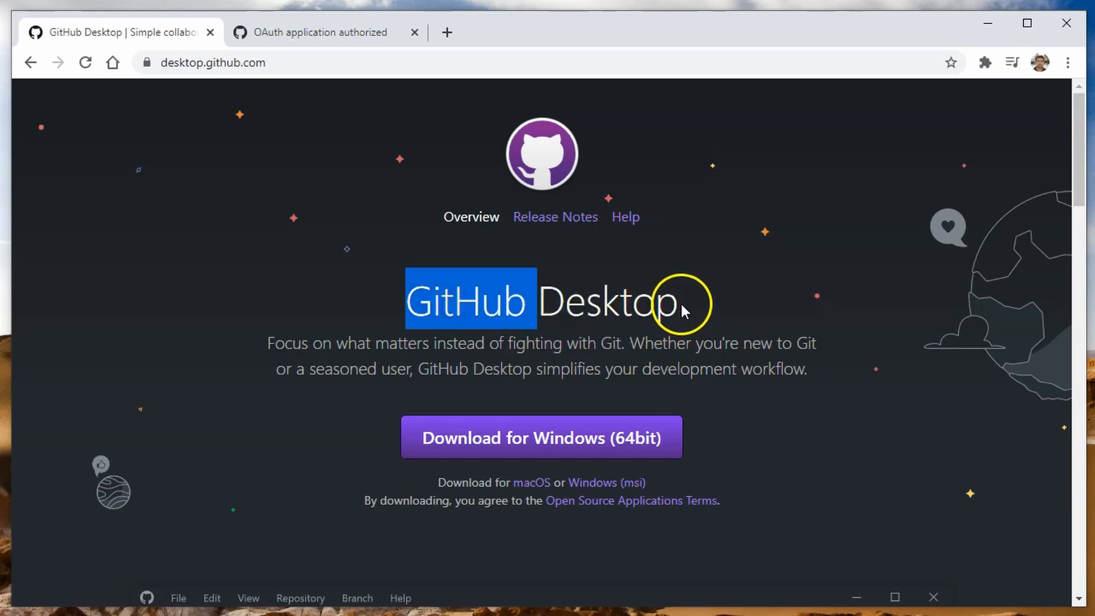
{"action": "left_click_drag", "start_coordinate": [685, 309], "coordinate": [411, 304]}
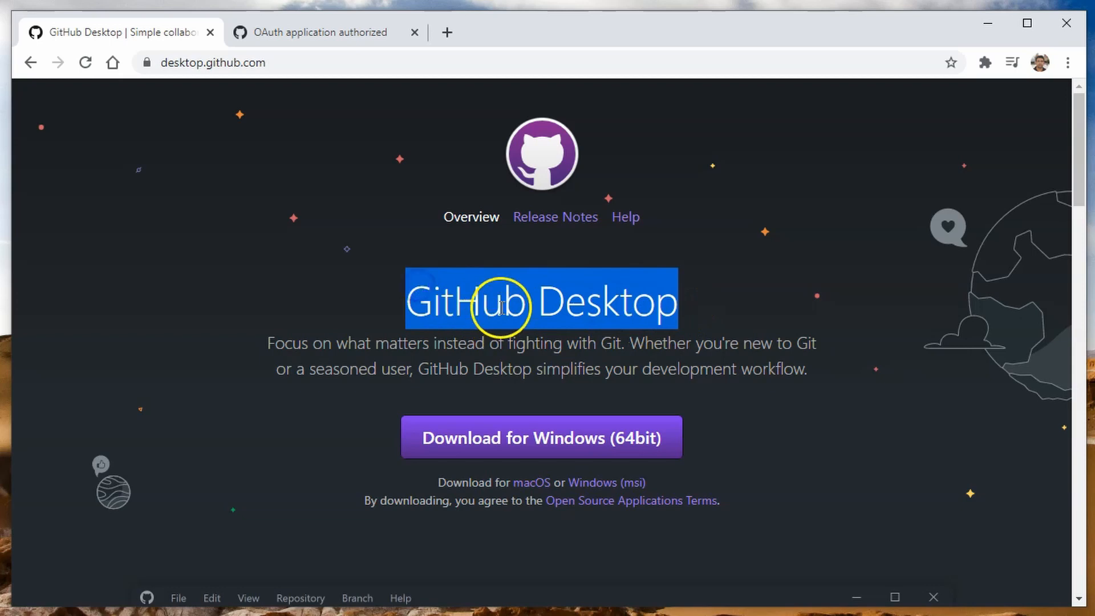
{"action": "left_click", "coordinate": [481, 304]}
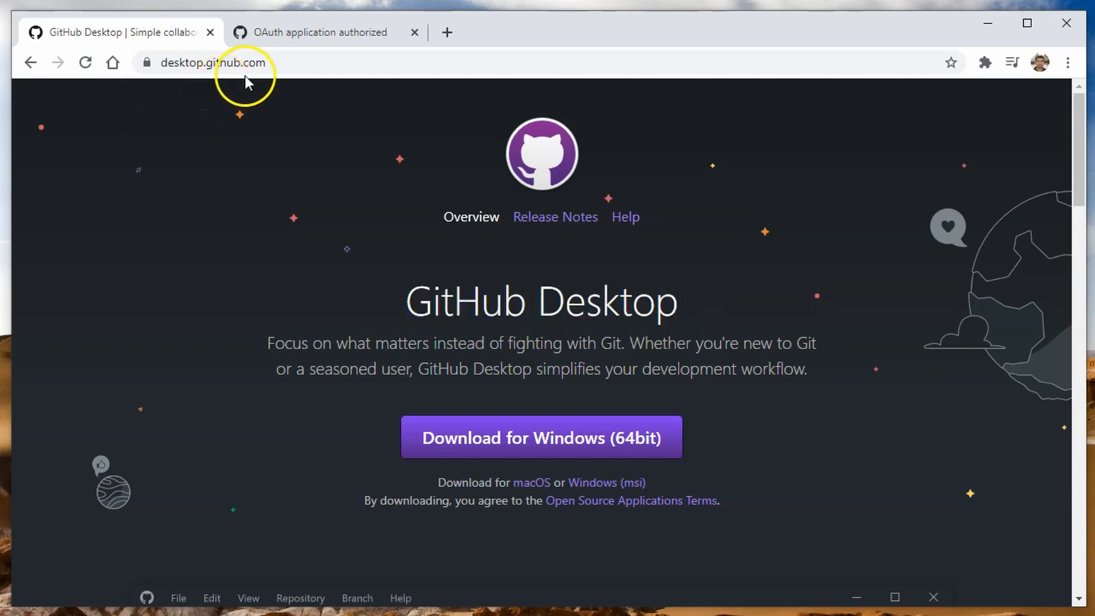
{"action": "left_click", "coordinate": [283, 63]}
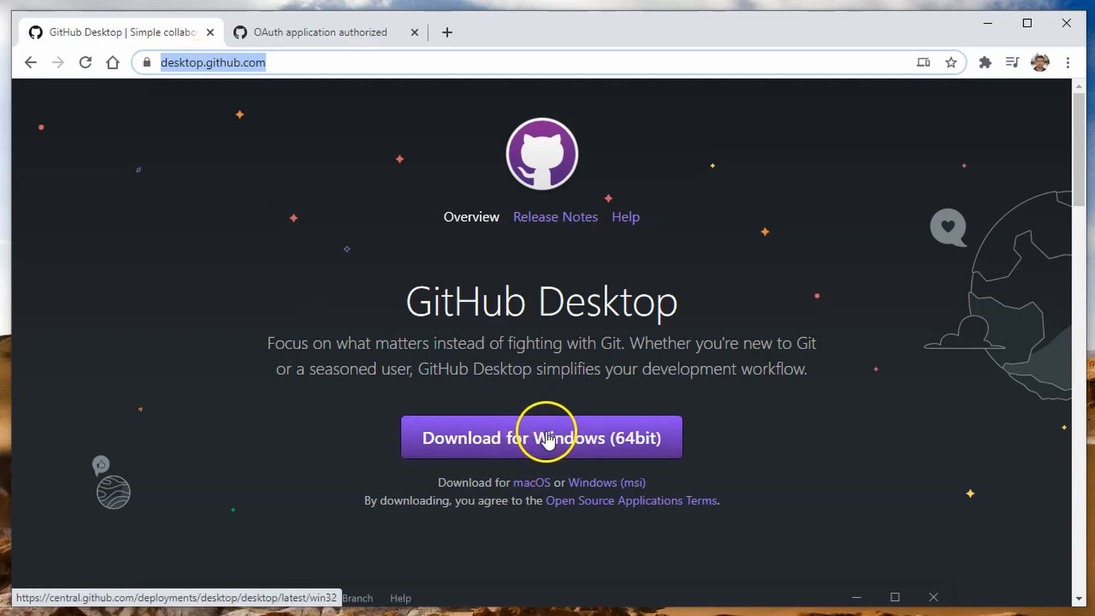
{"action": "left_click", "coordinate": [510, 448]}
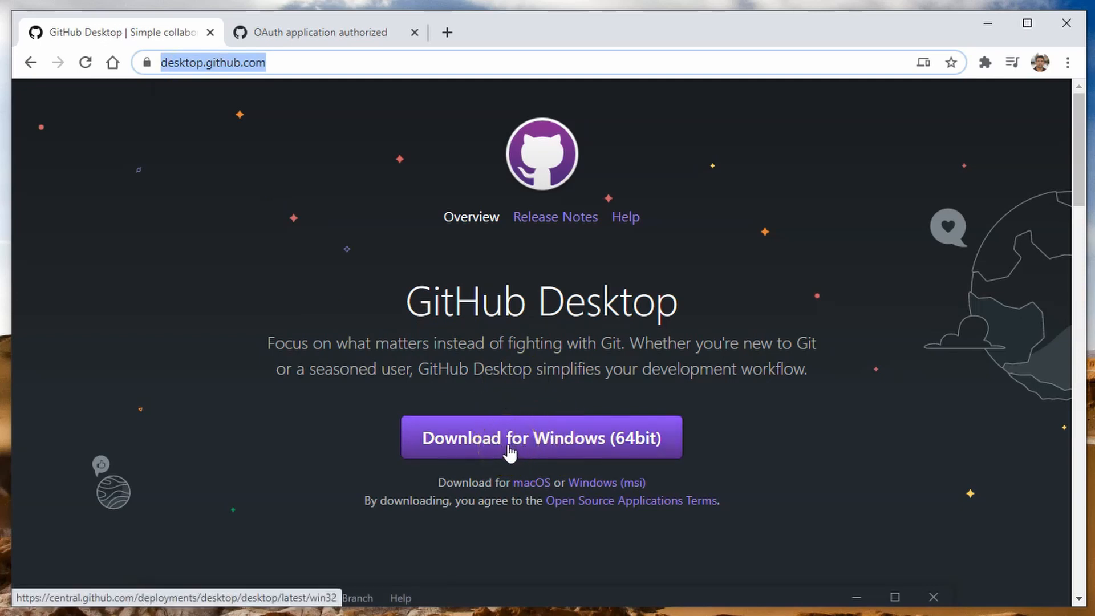
{"action": "left_click", "coordinate": [513, 450]}
{"action": "left_click", "coordinate": [495, 454]}
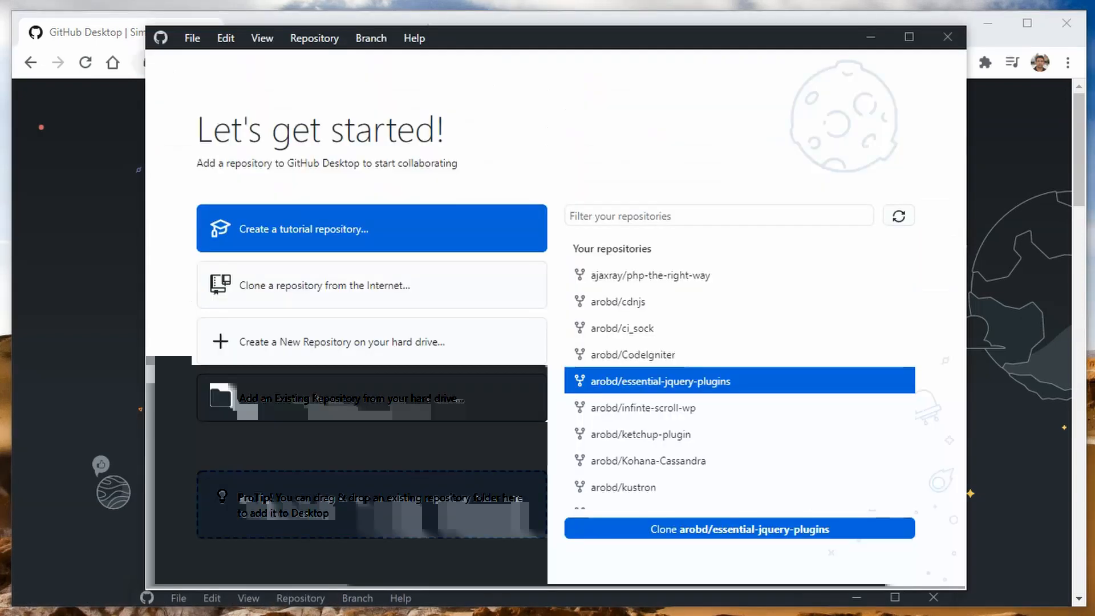
Position the GitHub Desktop window and bring up its File menu on the getting-started screen
{"action": "left_click_drag", "start_coordinate": [505, 45], "coordinate": [513, 49]}
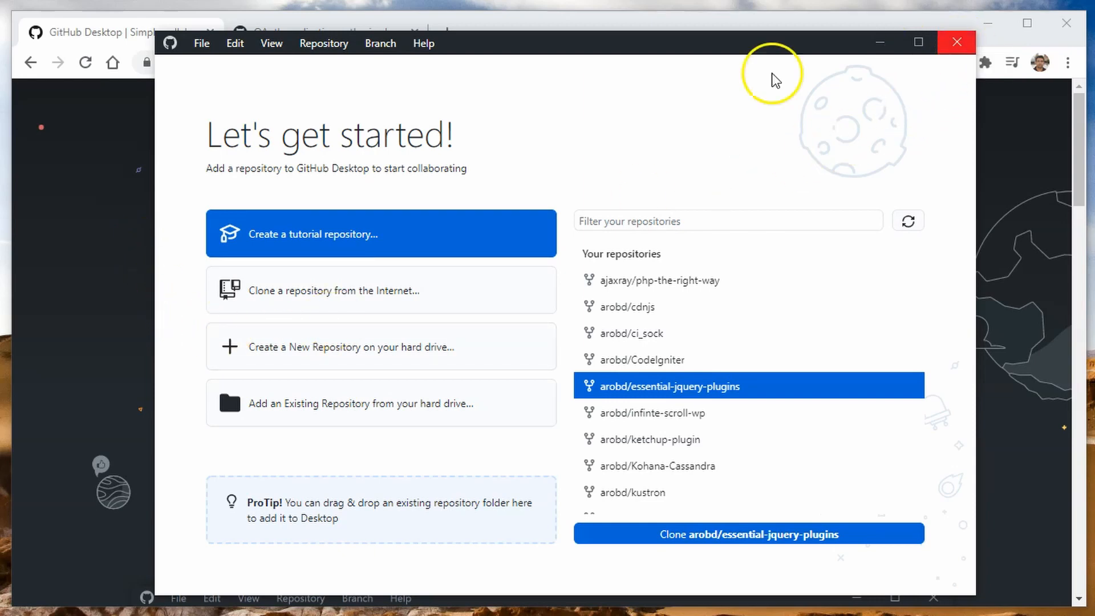
{"action": "left_click", "coordinate": [202, 44]}
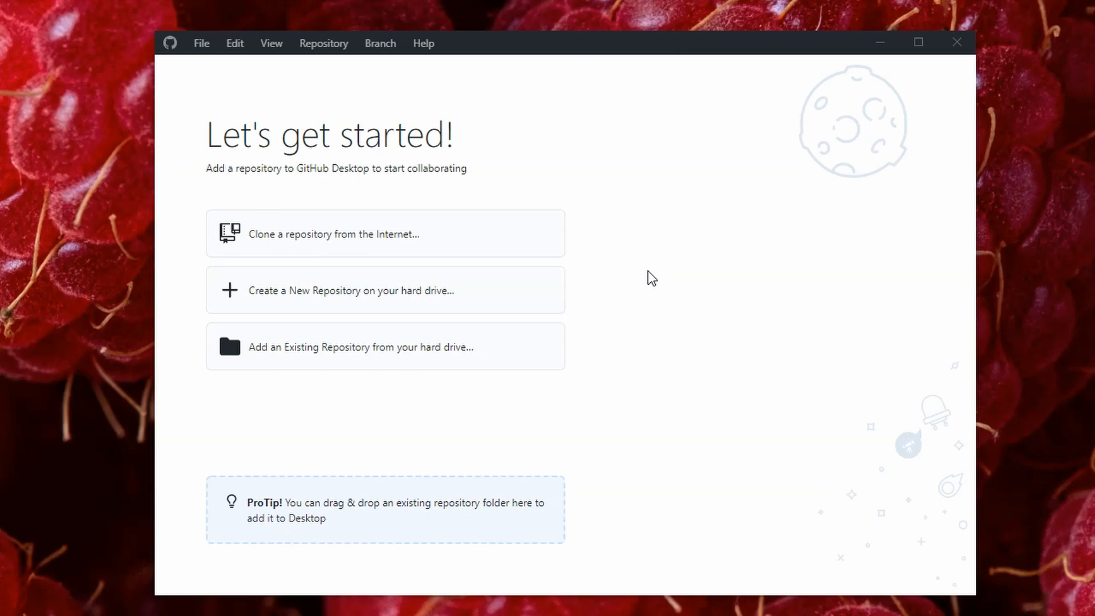
From File > Options > Accounts, start the GitHub.com sign-in that continues in the browser
{"action": "left_click", "coordinate": [202, 43]}
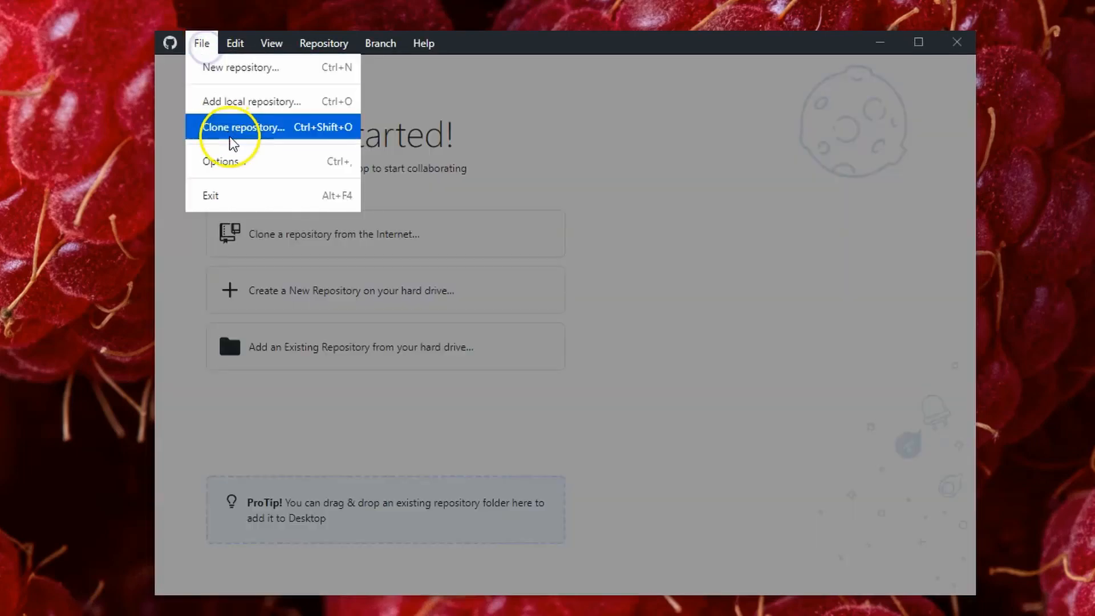
{"action": "left_click", "coordinate": [224, 162]}
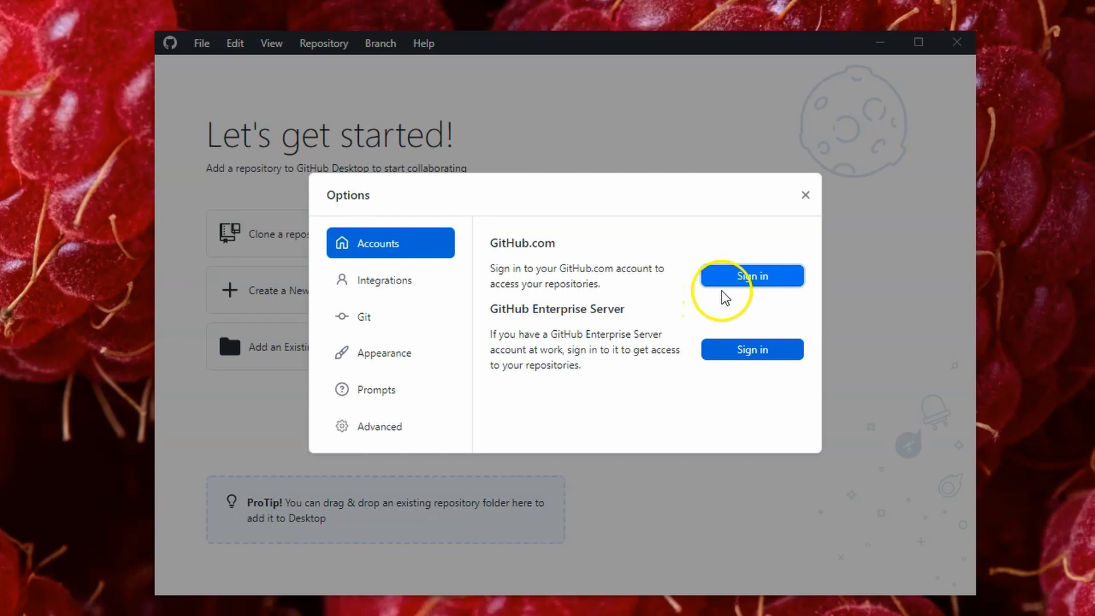
{"action": "left_click", "coordinate": [752, 277]}
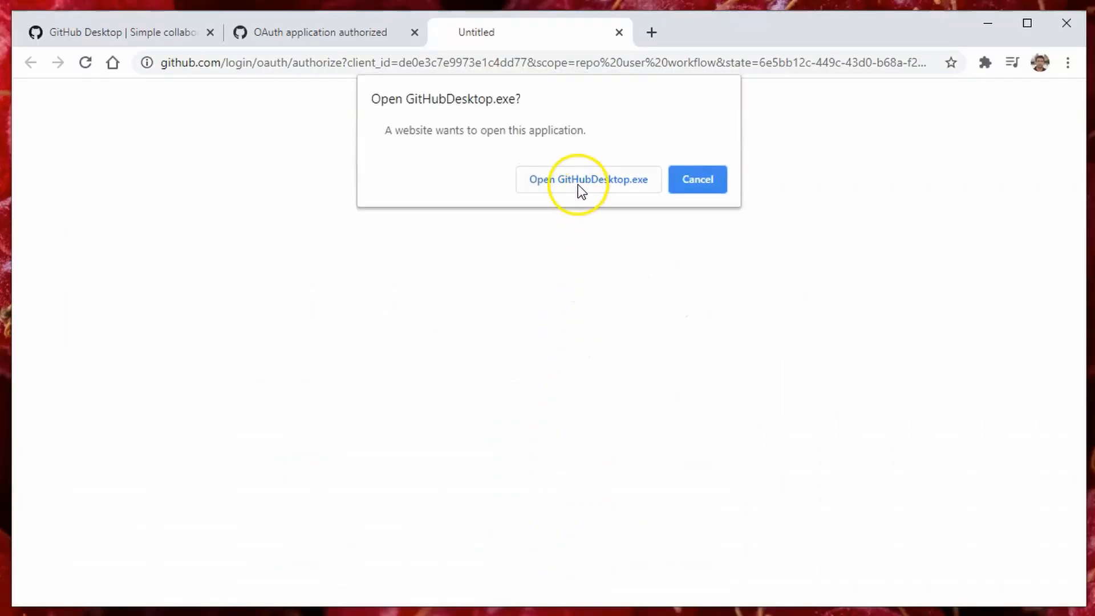
Close the OAuth authorized page and let Chrome reopen GitHubDesktop.exe to finish sign-in
{"action": "left_click", "coordinate": [354, 33]}
{"action": "left_click", "coordinate": [415, 32]}
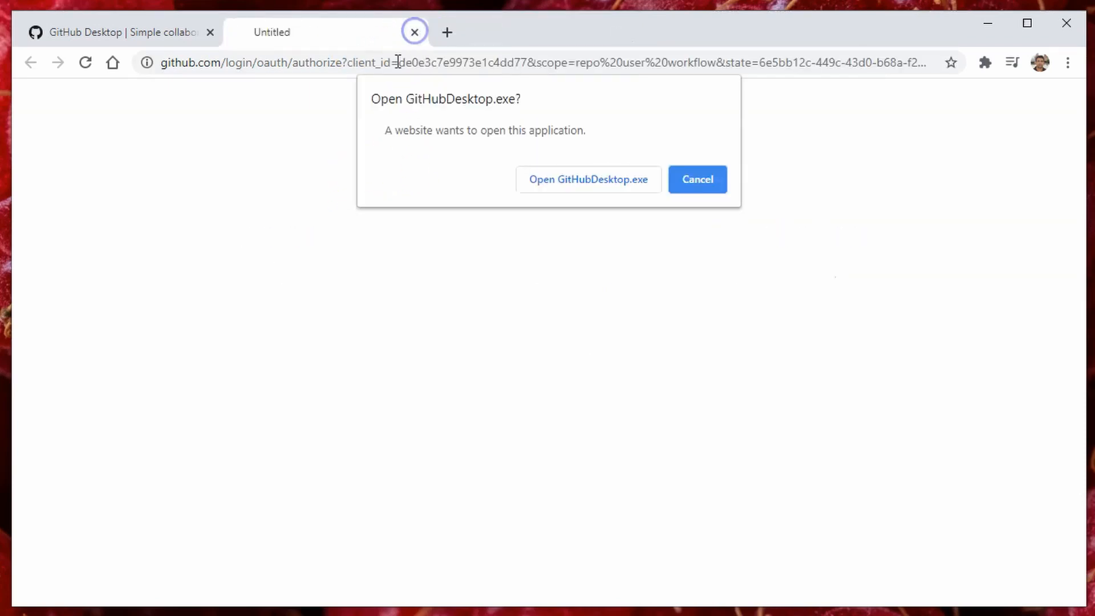
{"action": "left_click", "coordinate": [571, 183]}
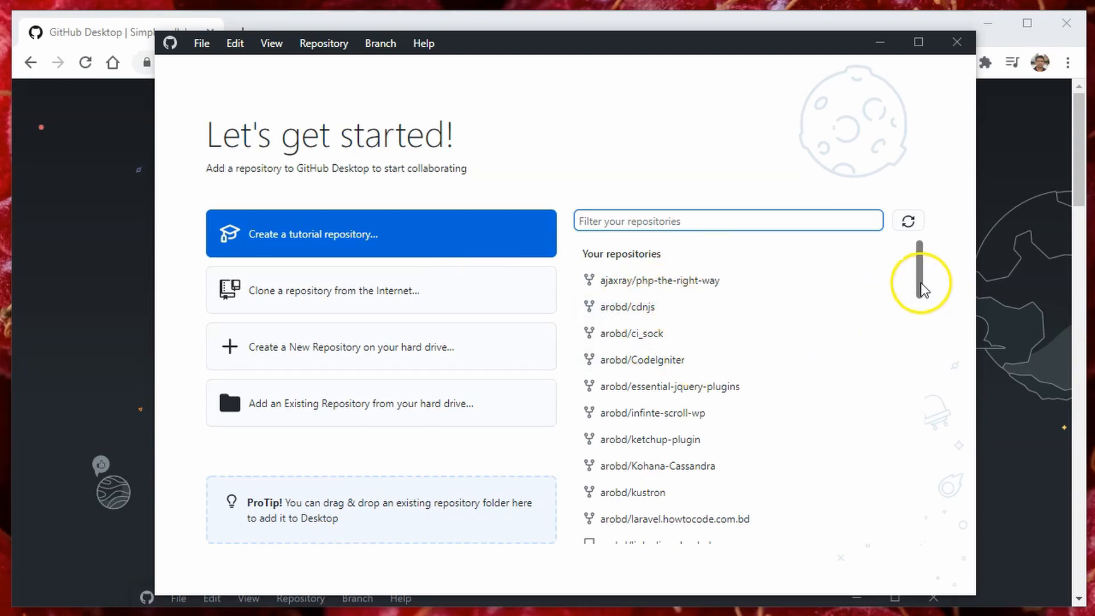
{"action": "mouse_move", "coordinate": [919, 276]}
{"action": "left_mouse_down"}
{"action": "mouse_move", "coordinate": [909, 456]}
{"action": "mouse_move", "coordinate": [903, 273]}
{"action": "left_mouse_up"}
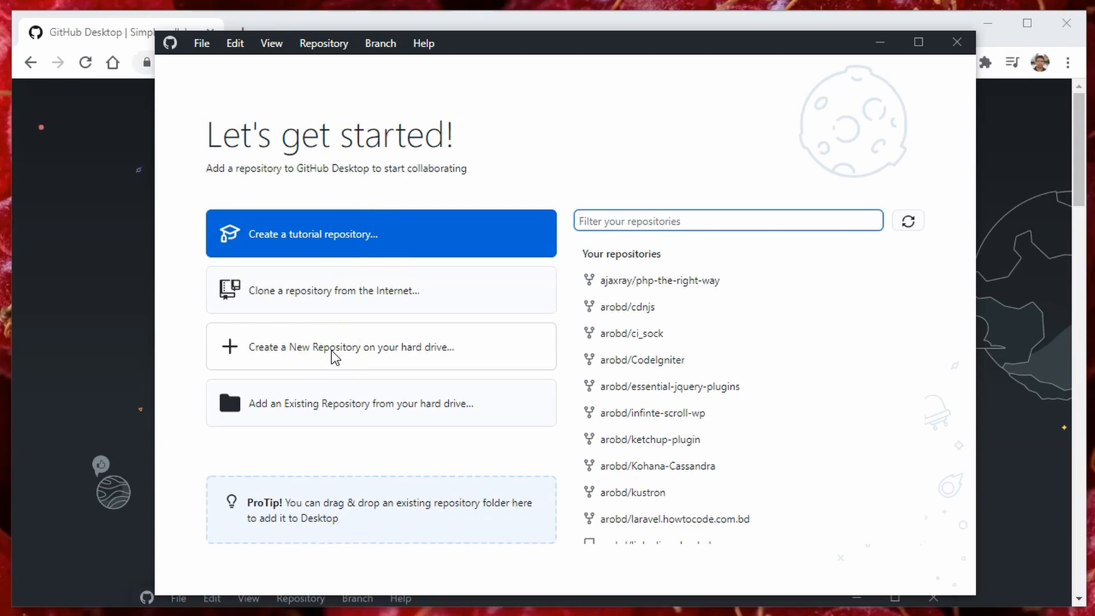
Start a new local repository named Smarty Pants and begin choosing its local path
{"action": "left_click", "coordinate": [341, 349]}
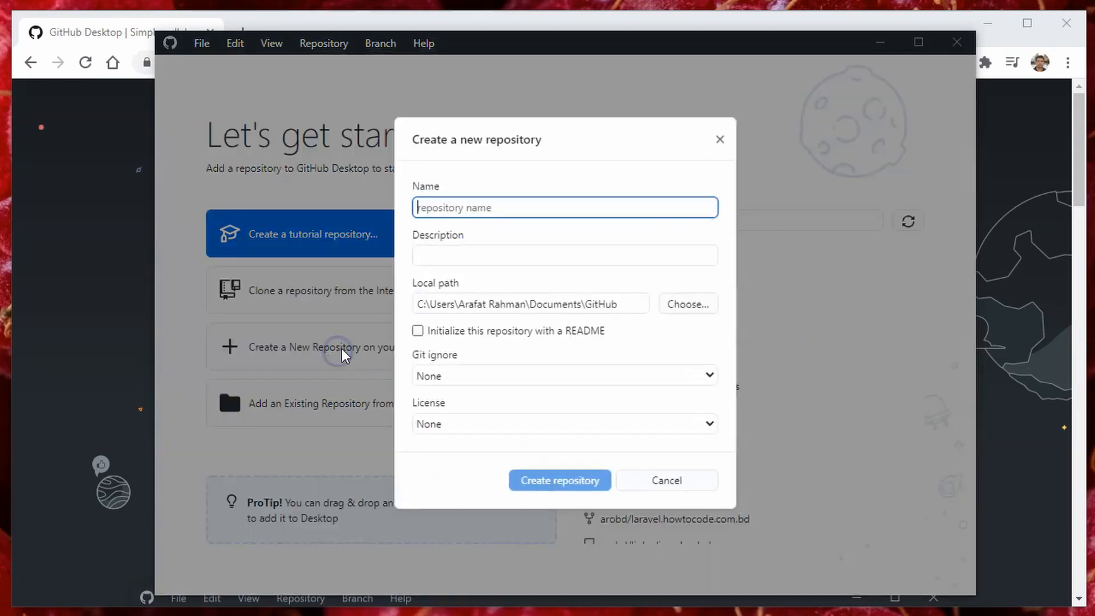
{"action": "left_click", "coordinate": [506, 209]}
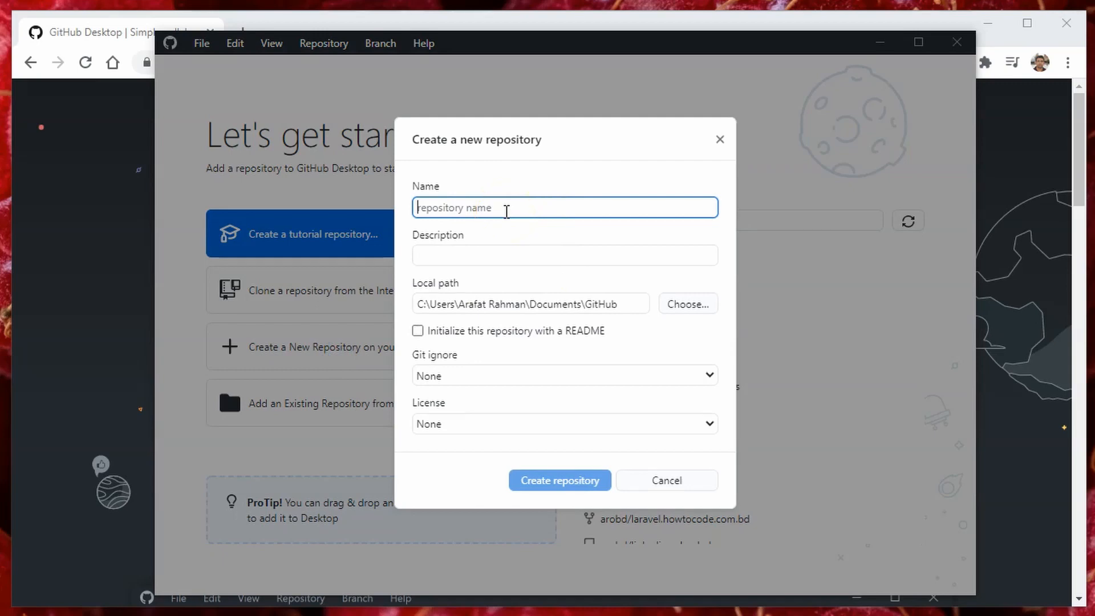
{"action": "type", "text": "Sm"}
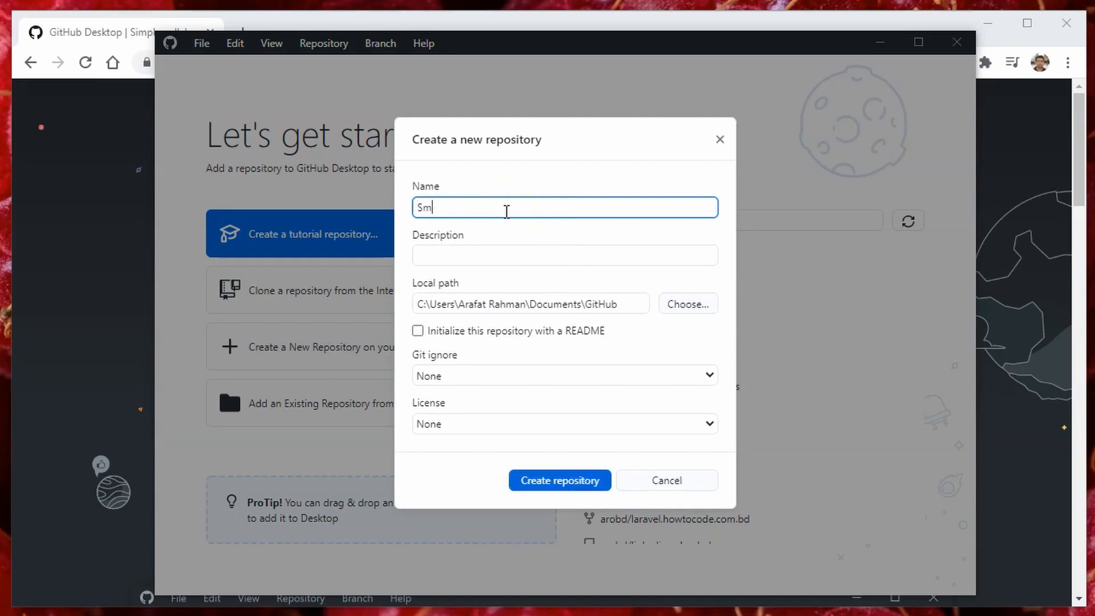
{"action": "type", "text": "arty Pants"}
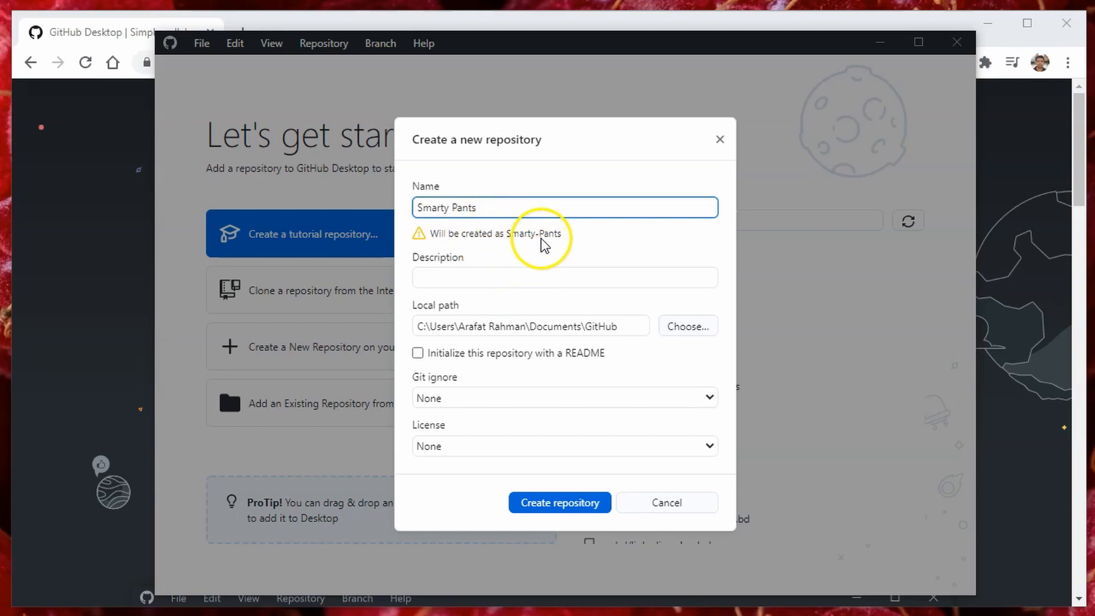
{"action": "left_click", "coordinate": [495, 284]}
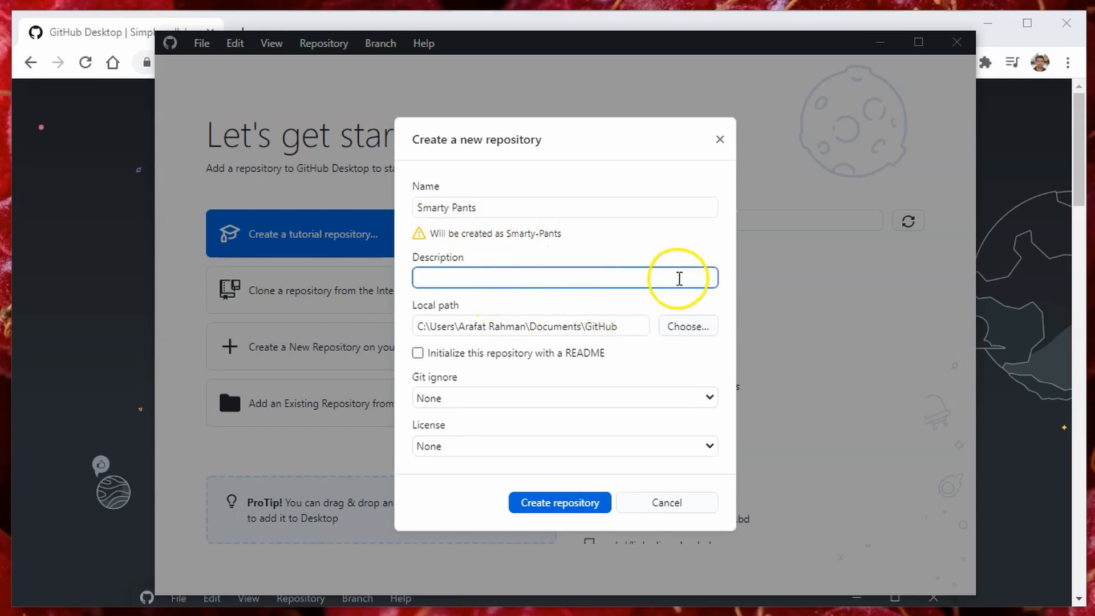
{"action": "left_click", "coordinate": [689, 330]}
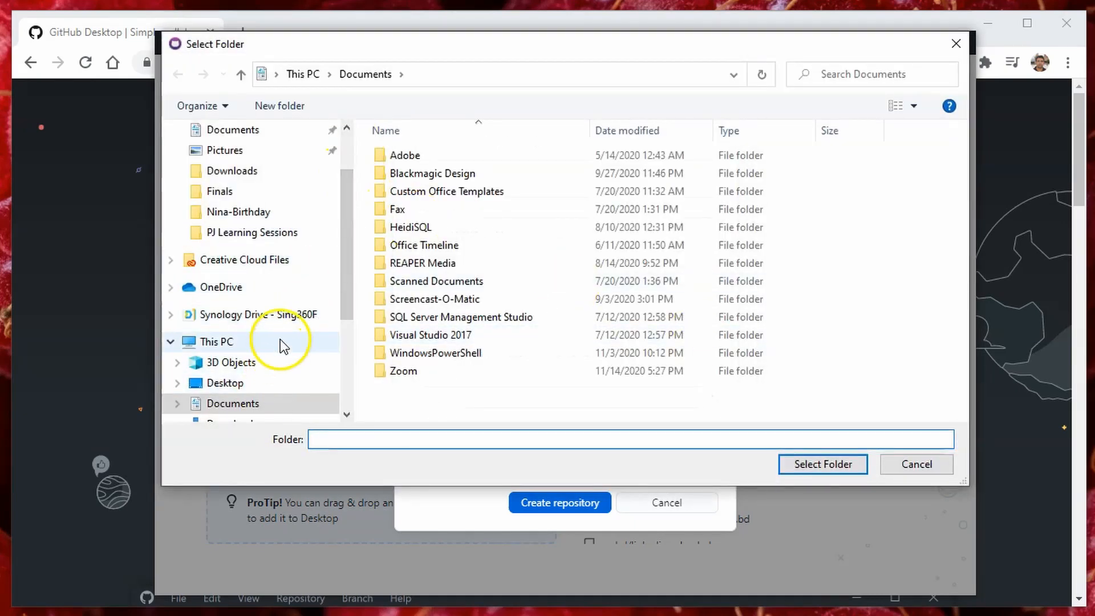
{"action": "scroll", "coordinate": [279, 342], "scroll_direction": "down", "scroll_amount": 1}
{"action": "scroll", "coordinate": [258, 376], "scroll_direction": "down", "scroll_amount": 1}
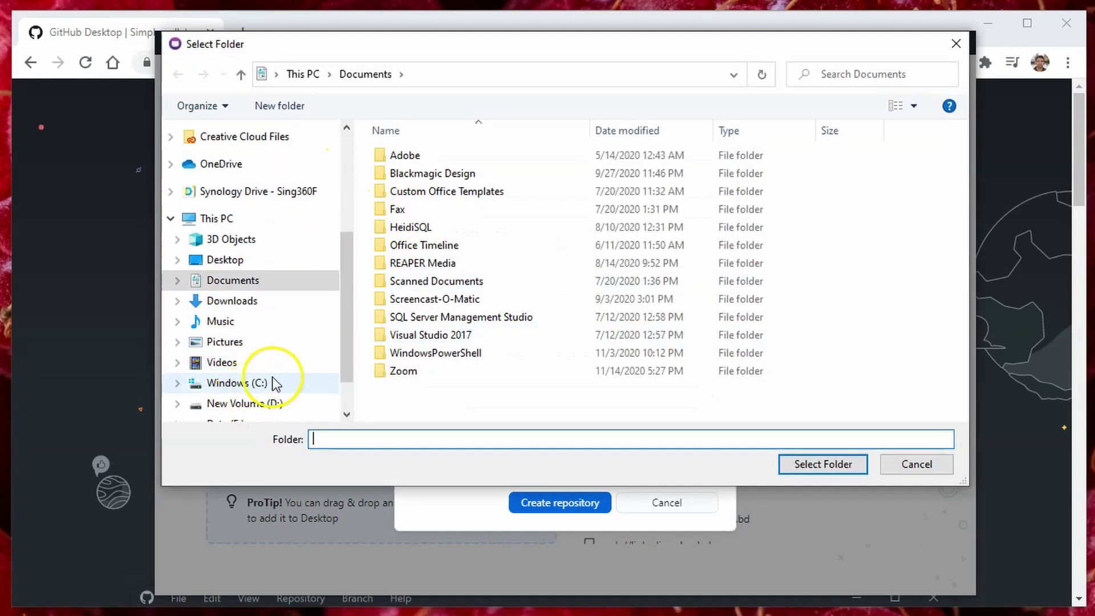
Set the local path to C:\webroot and check the resulting path
{"action": "left_click", "coordinate": [237, 382]}
{"action": "double_click", "coordinate": [434, 320]}
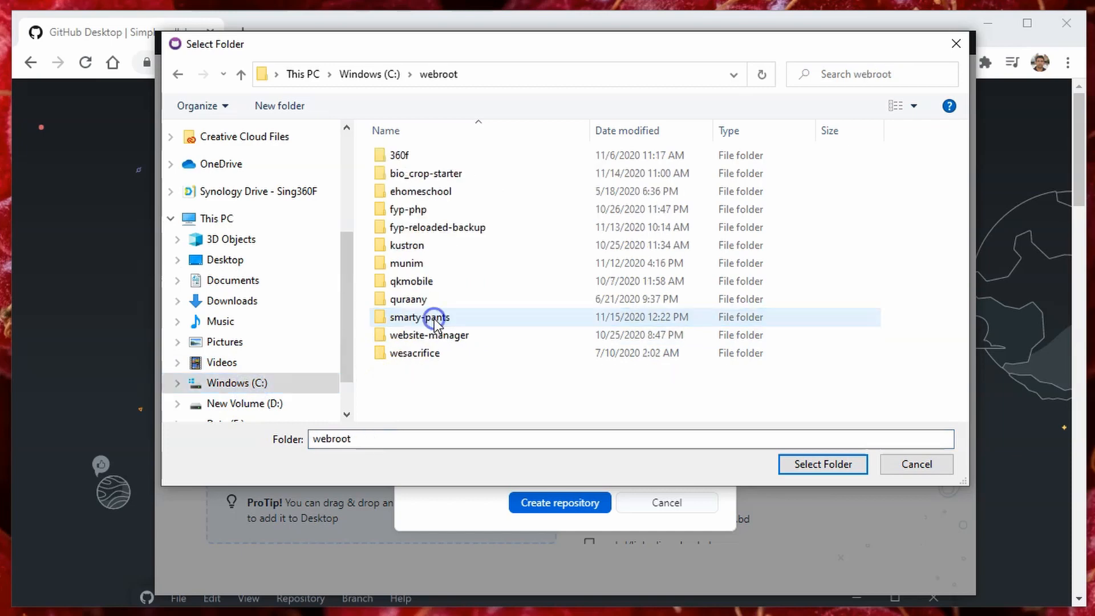
{"action": "left_click", "coordinate": [824, 464]}
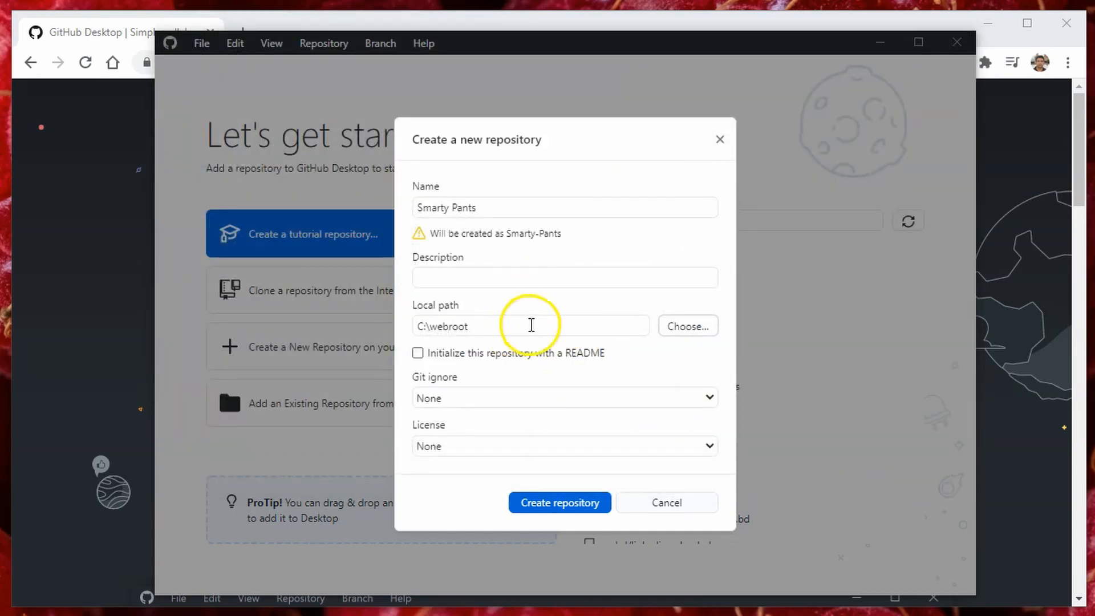
{"action": "left_click", "coordinate": [531, 325]}
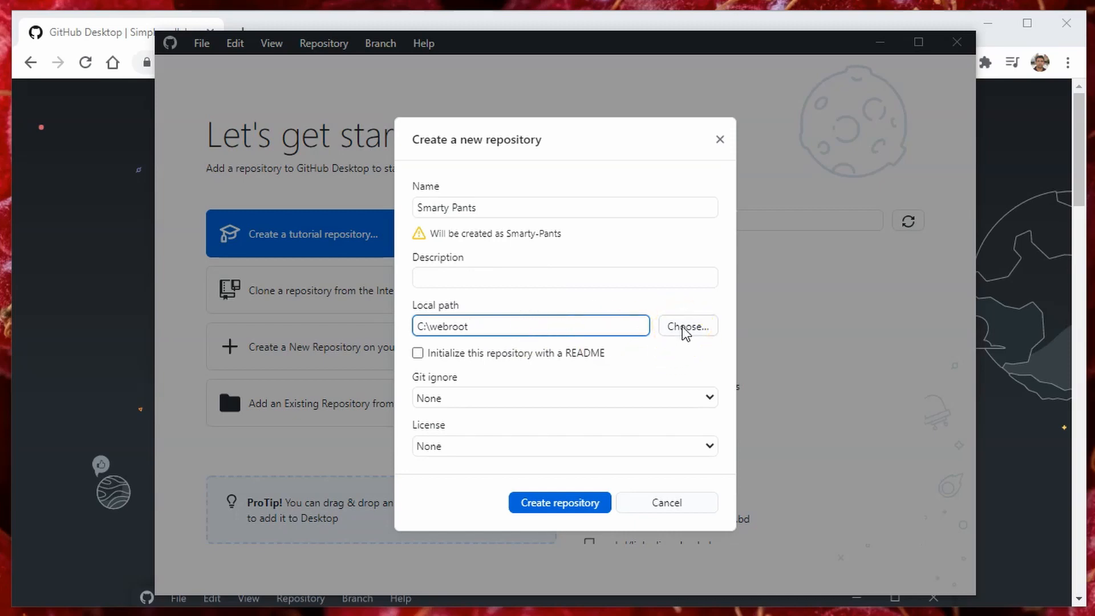
Create a smarty-pants folder inside webroot and select it as the repository location
{"action": "left_click", "coordinate": [685, 328]}
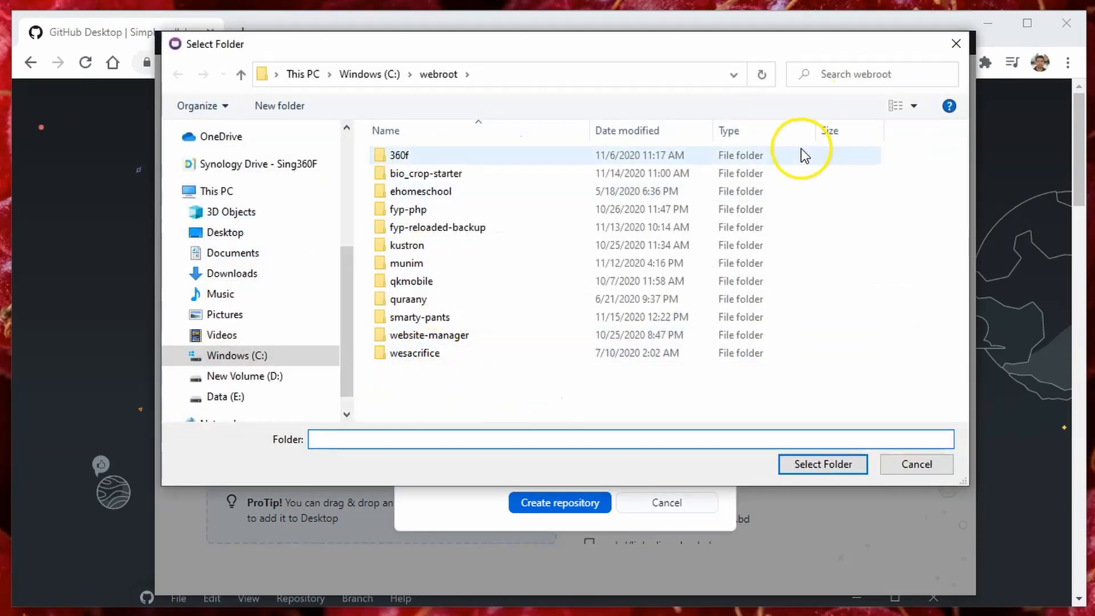
{"action": "left_click", "coordinate": [279, 105]}
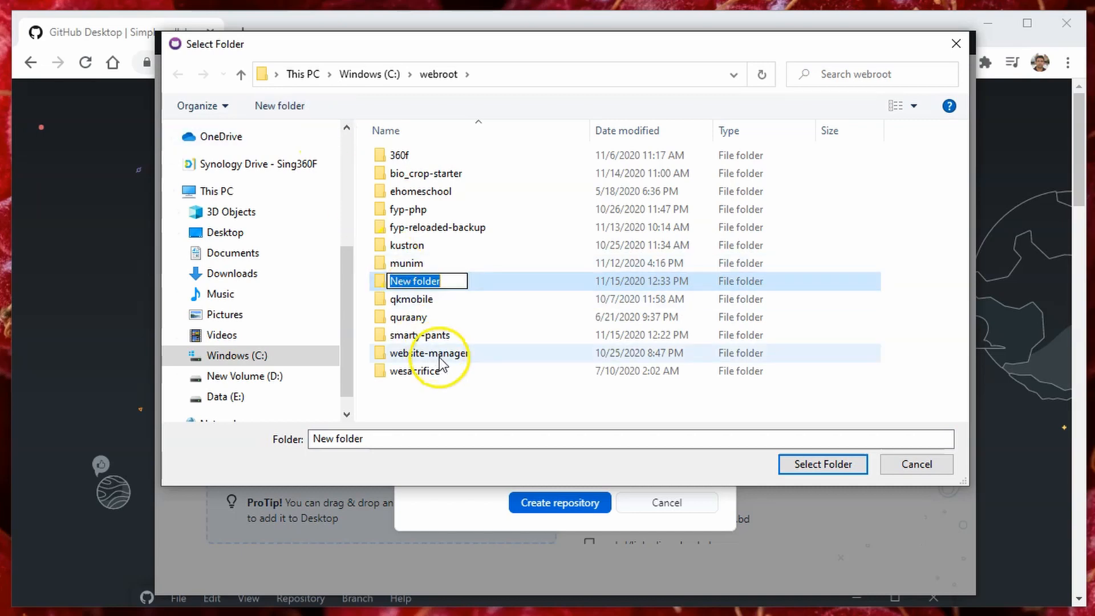
{"action": "double_click", "coordinate": [436, 334]}
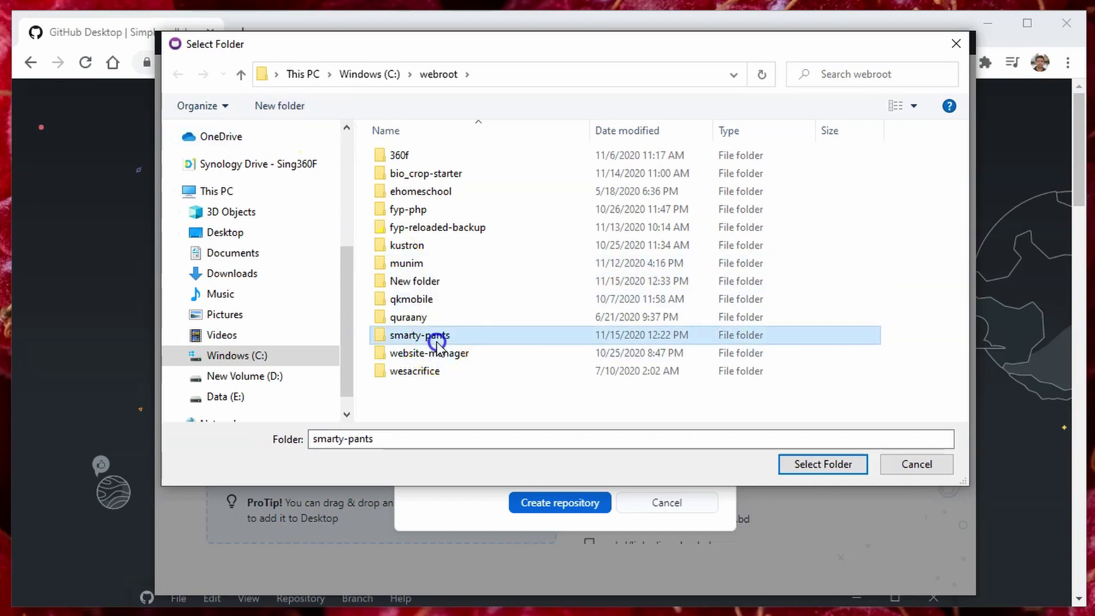
{"action": "left_click", "coordinate": [805, 464]}
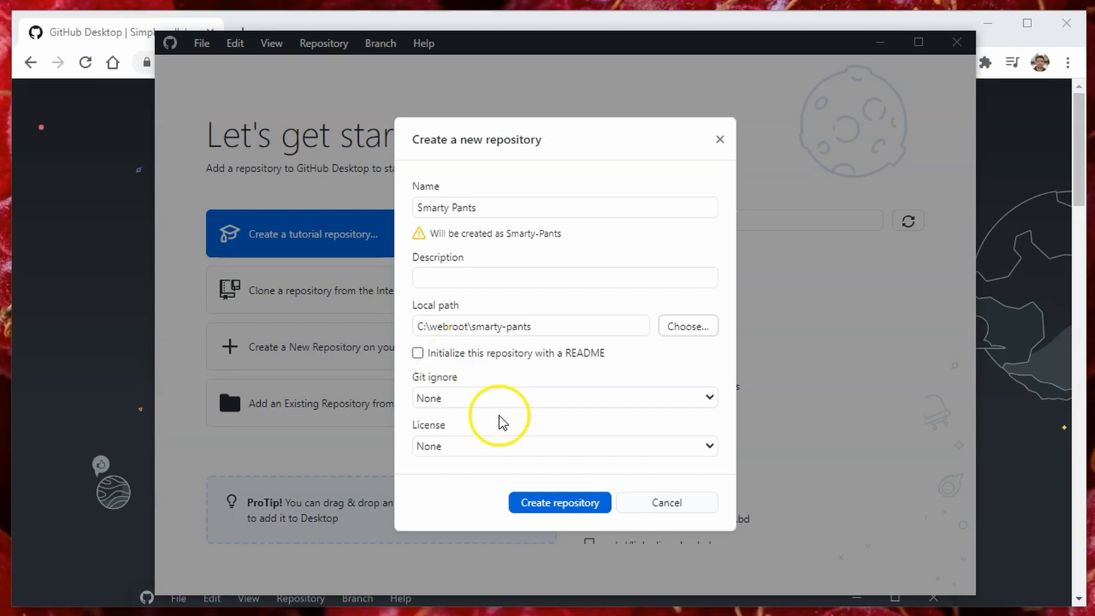
Create the Smarty-Pants repository, then bring Sublime Text to the front
{"action": "left_click", "coordinate": [549, 503]}
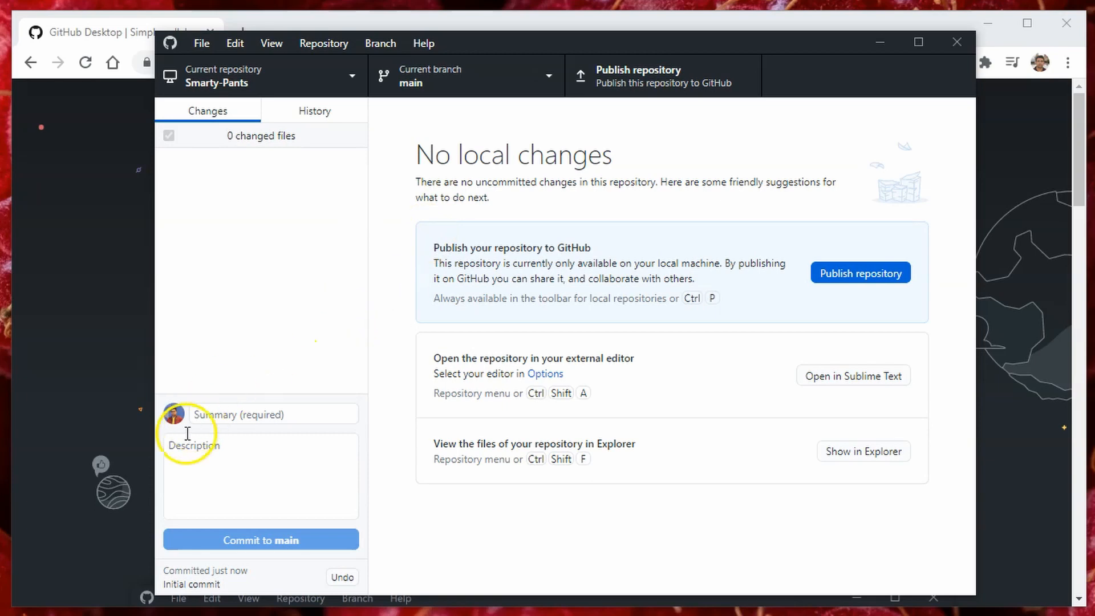
{"action": "left_click", "coordinate": [53, 611]}
Write index.html as the first line of a new Sublime Text file and start saving it
{"action": "left_click", "coordinate": [362, 352]}
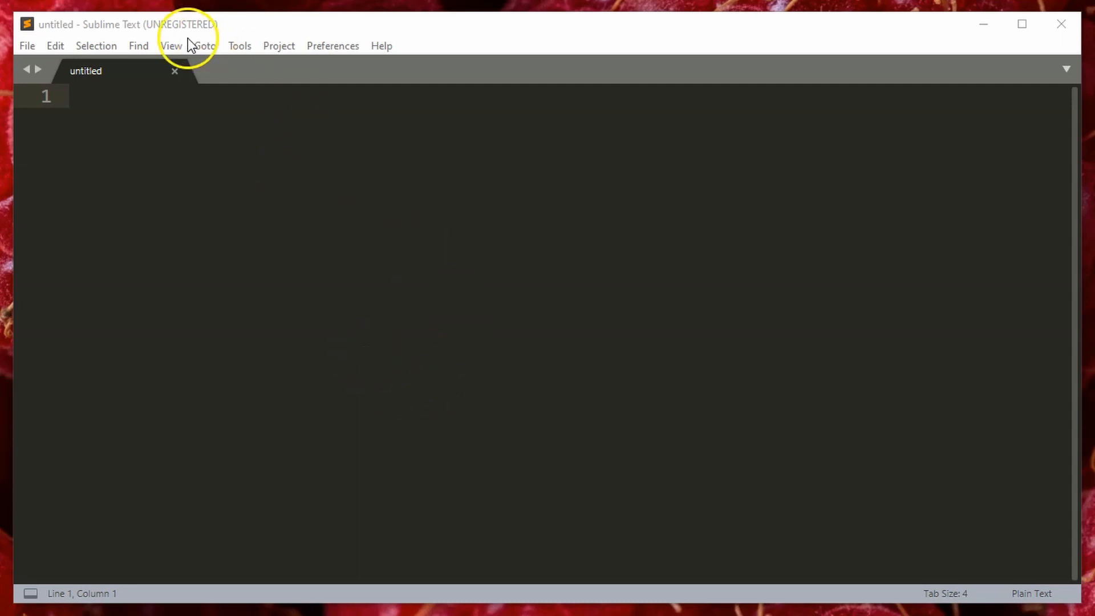
{"action": "left_click", "coordinate": [203, 166]}
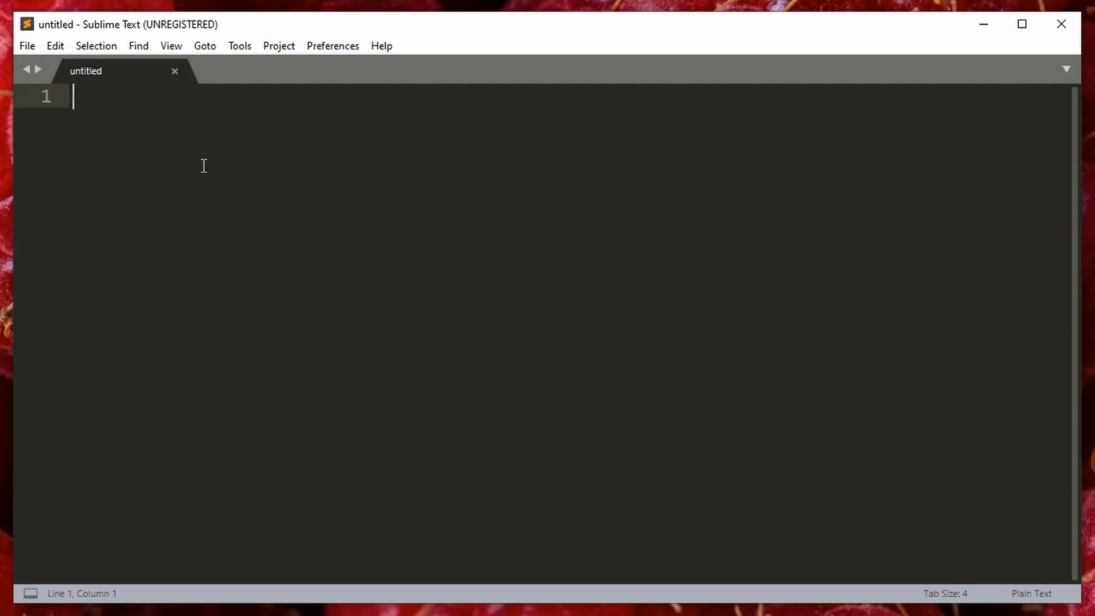
{"action": "type", "text": "ht"}
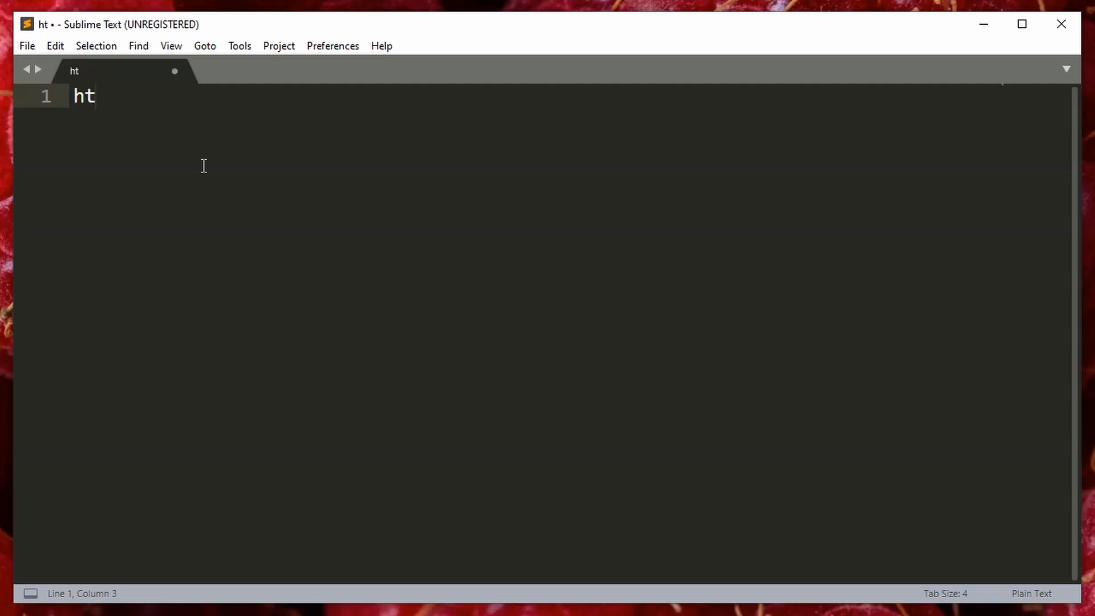
{"action": "type", "text": "ml"}
{"action": "key", "text": "Tab"}
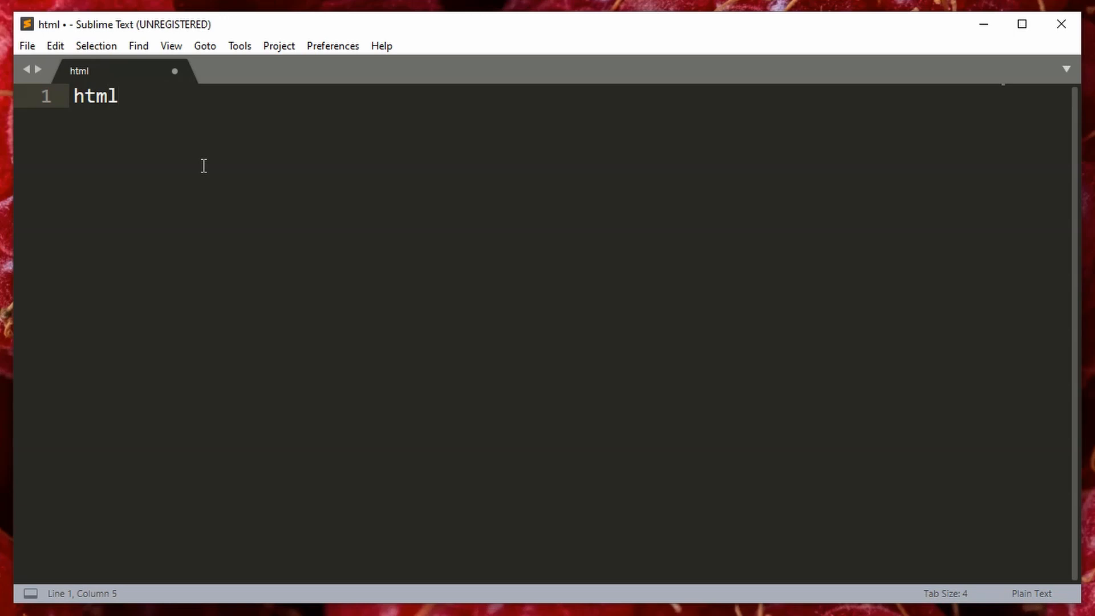
{"action": "key", "text": "shift+Home"}
{"action": "type", "text": "in"}
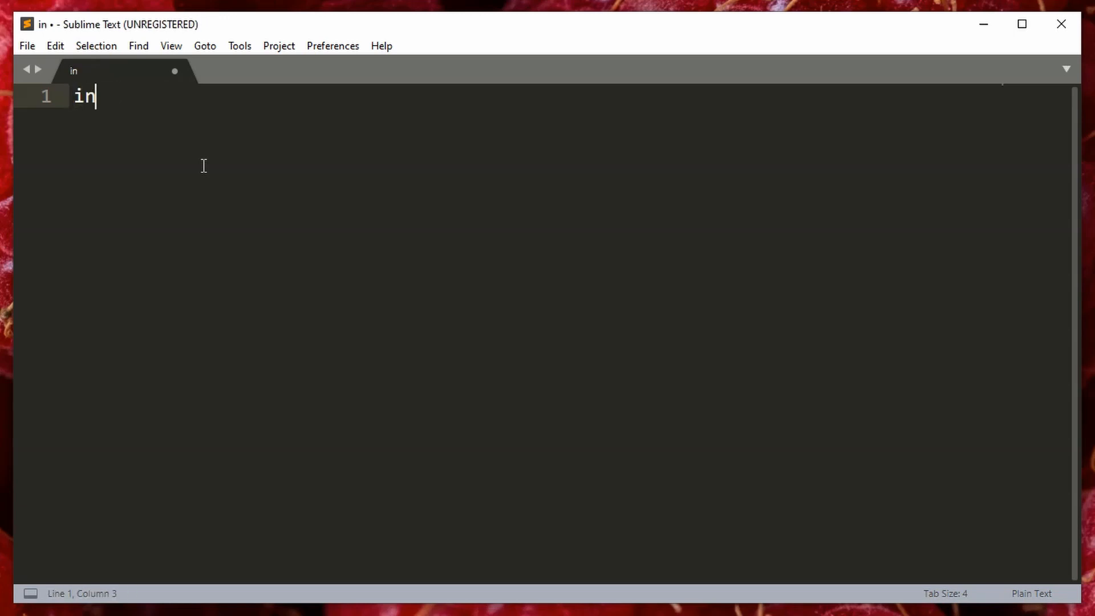
{"action": "type", "text": "x"}
{"action": "key", "text": "BackSpace"}
{"action": "type", "text": "dex"}
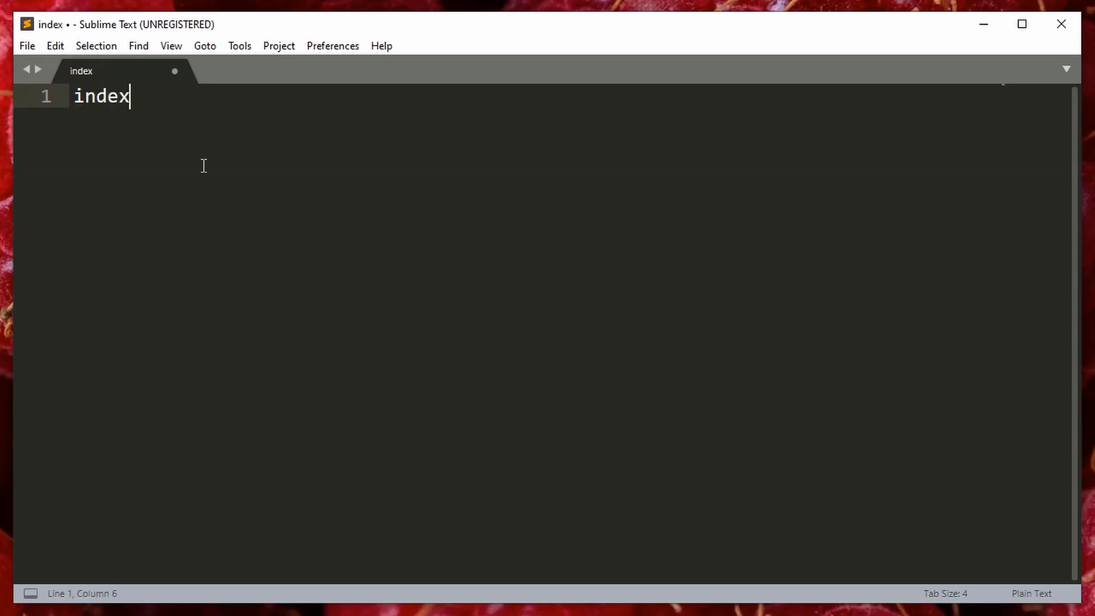
{"action": "type", "text": ".html"}
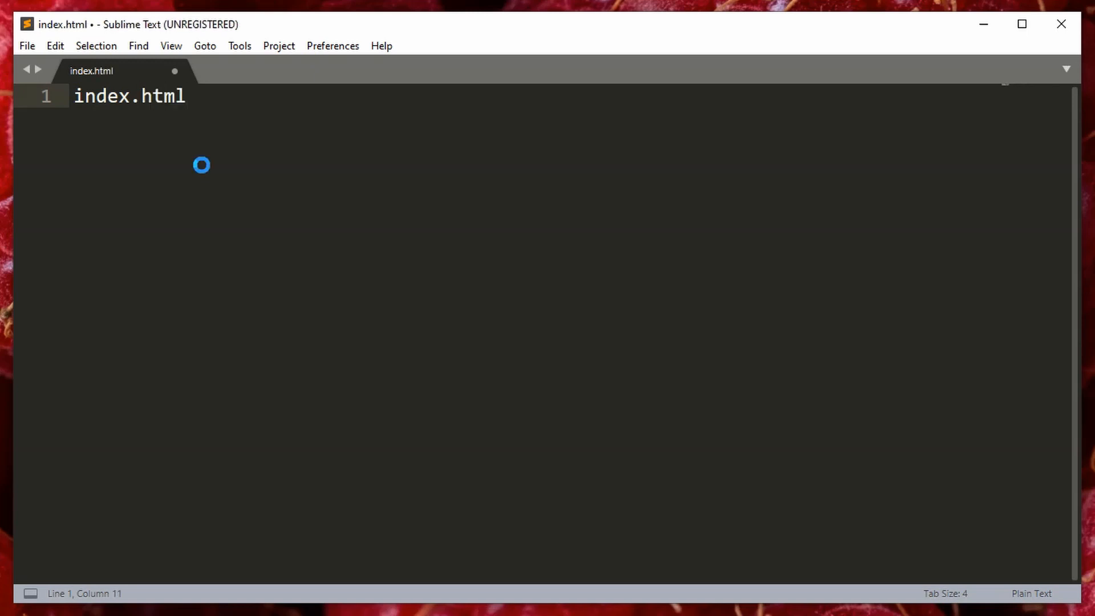
{"action": "key", "text": "ctrl+s"}
Save the file as index.html in C:\webroot\smarty-pants\Smarty-Pants
{"action": "left_click", "coordinate": [228, 97]}
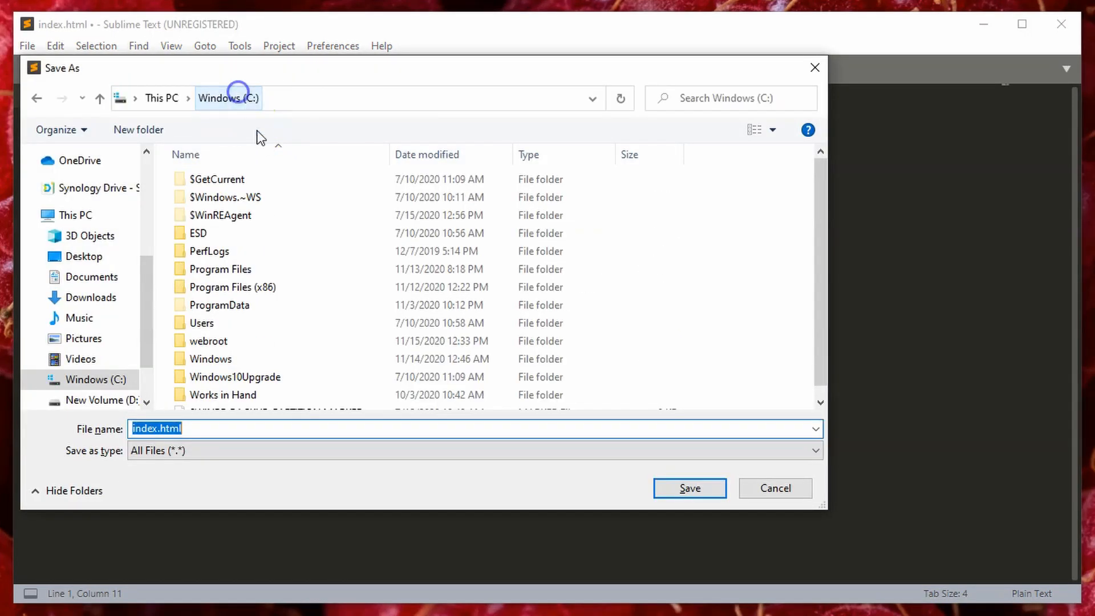
{"action": "double_click", "coordinate": [243, 342]}
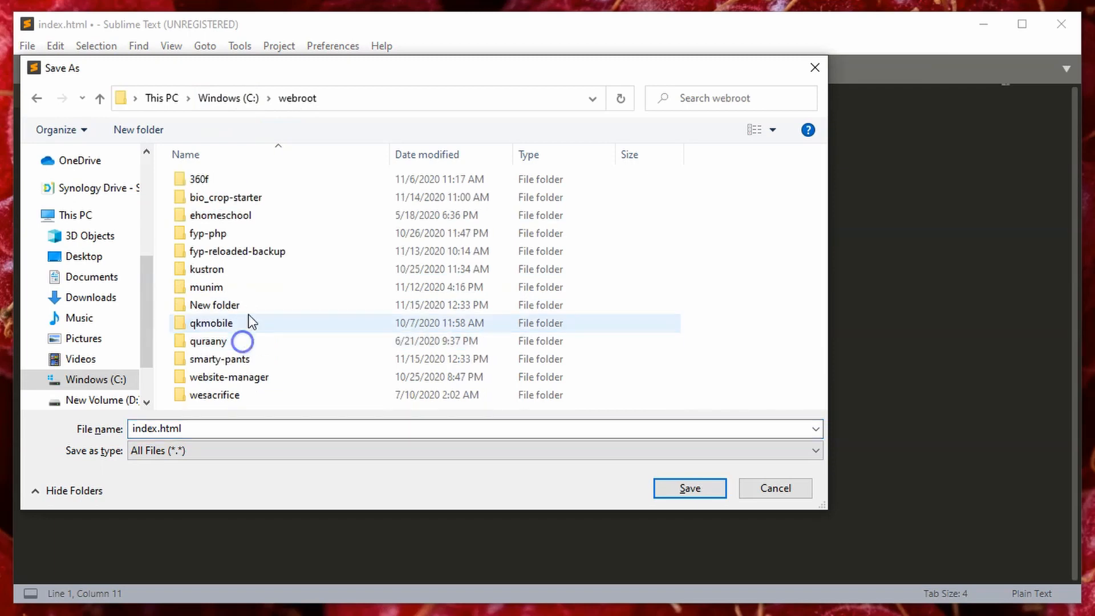
{"action": "double_click", "coordinate": [220, 359]}
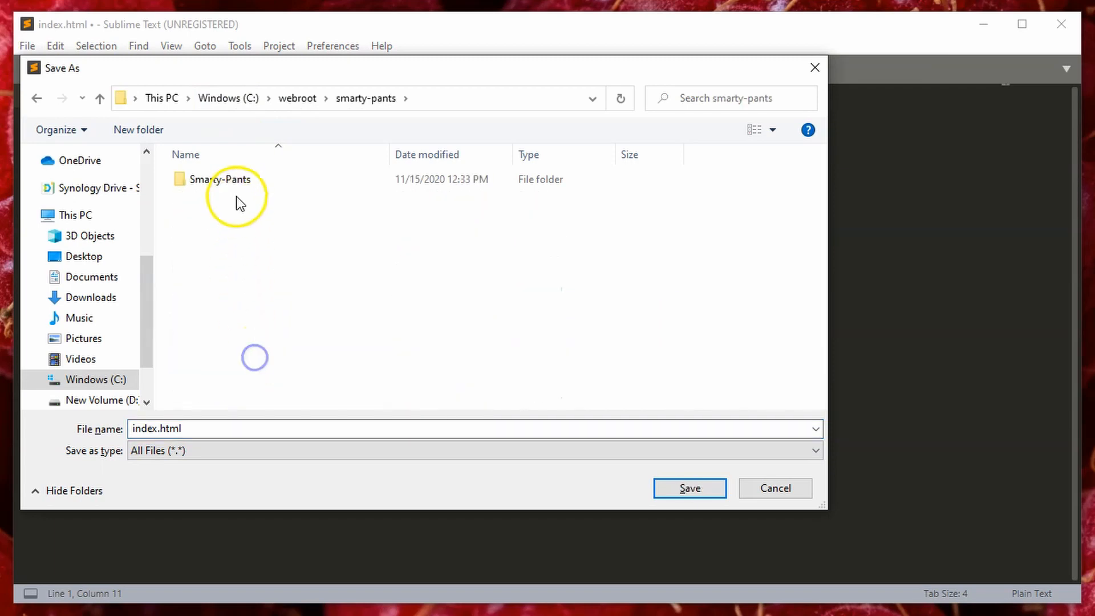
{"action": "double_click", "coordinate": [219, 179]}
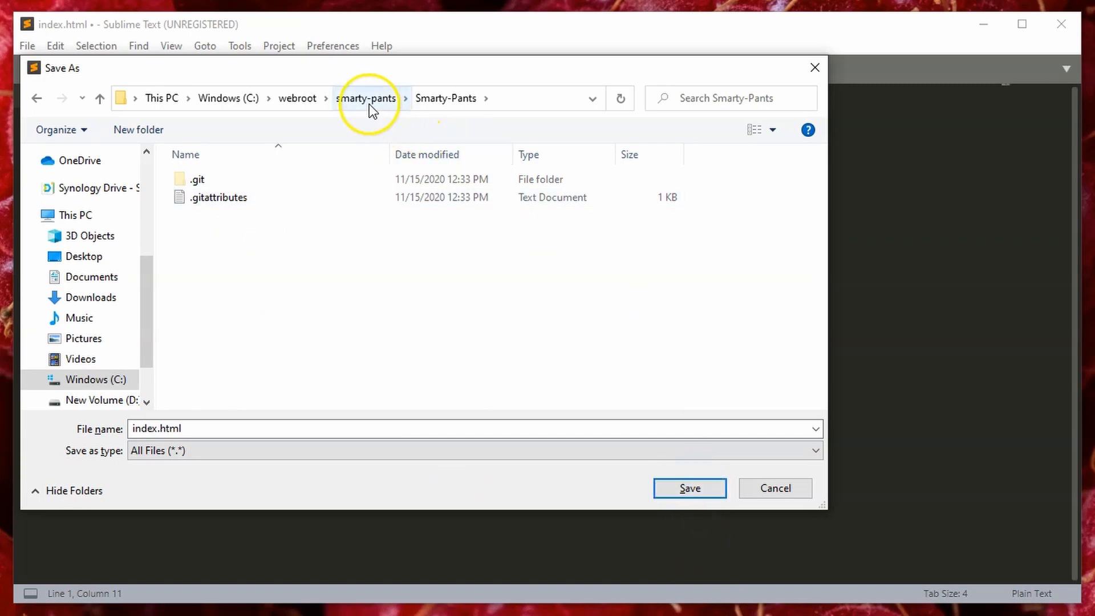
{"action": "left_click_drag", "start_coordinate": [467, 75], "coordinate": [564, 106]}
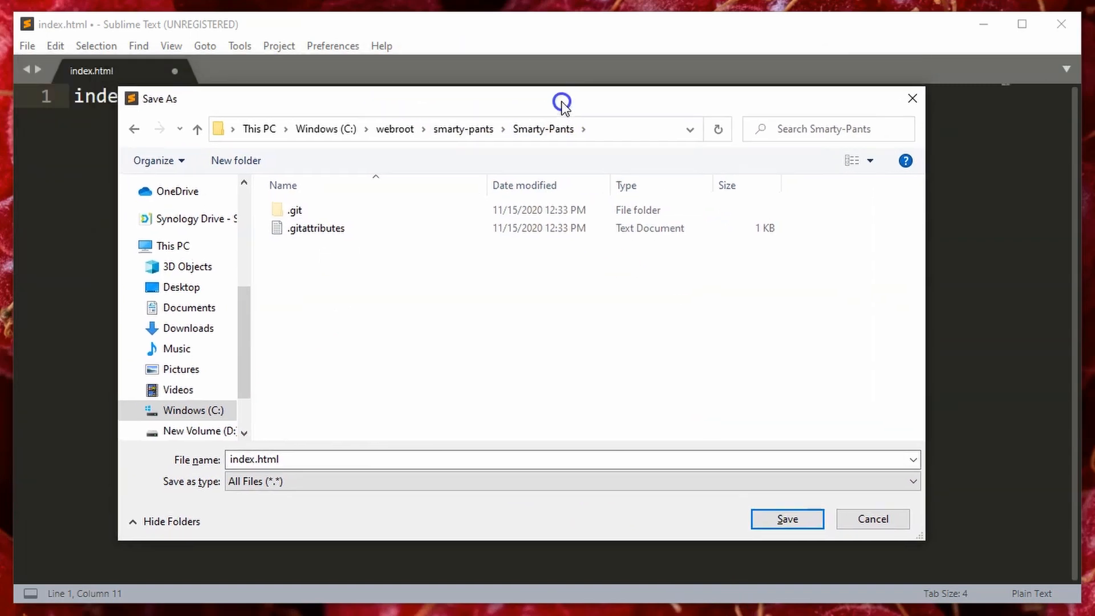
{"action": "left_click", "coordinate": [786, 521]}
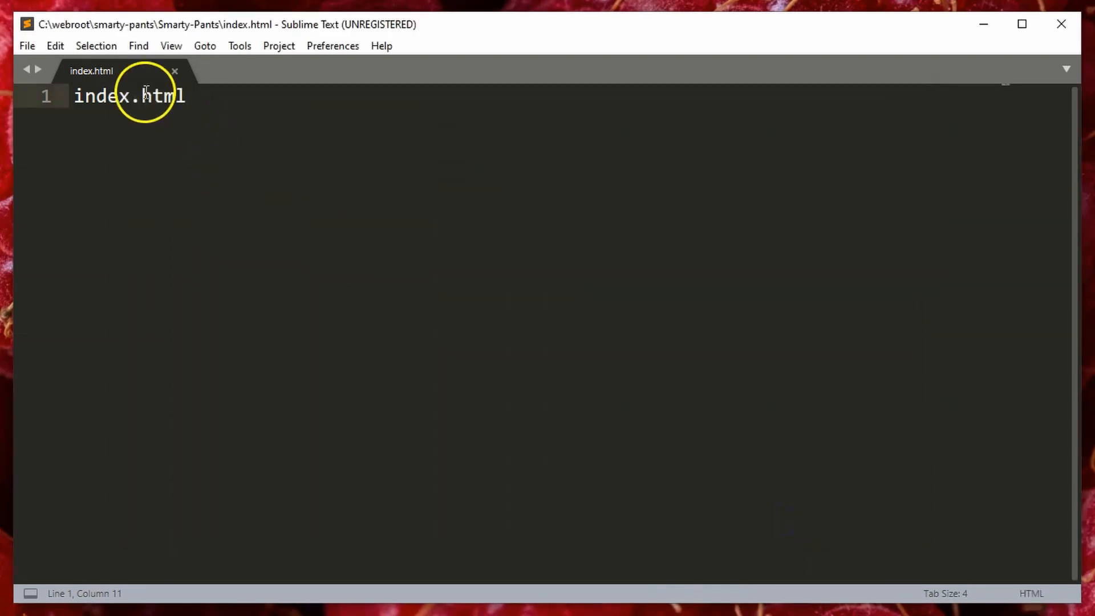
Replace the placeholder with the html boilerplate, title Test and an h1 Test heading, and save
{"action": "left_click_drag", "start_coordinate": [207, 103], "coordinate": [76, 95]}
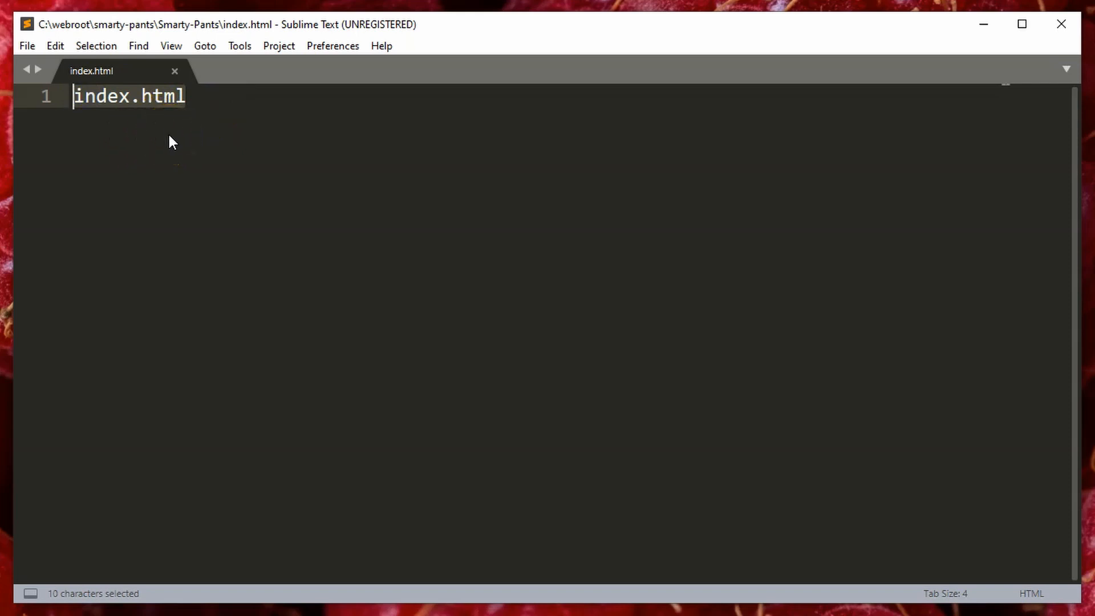
{"action": "type", "text": "<htm"}
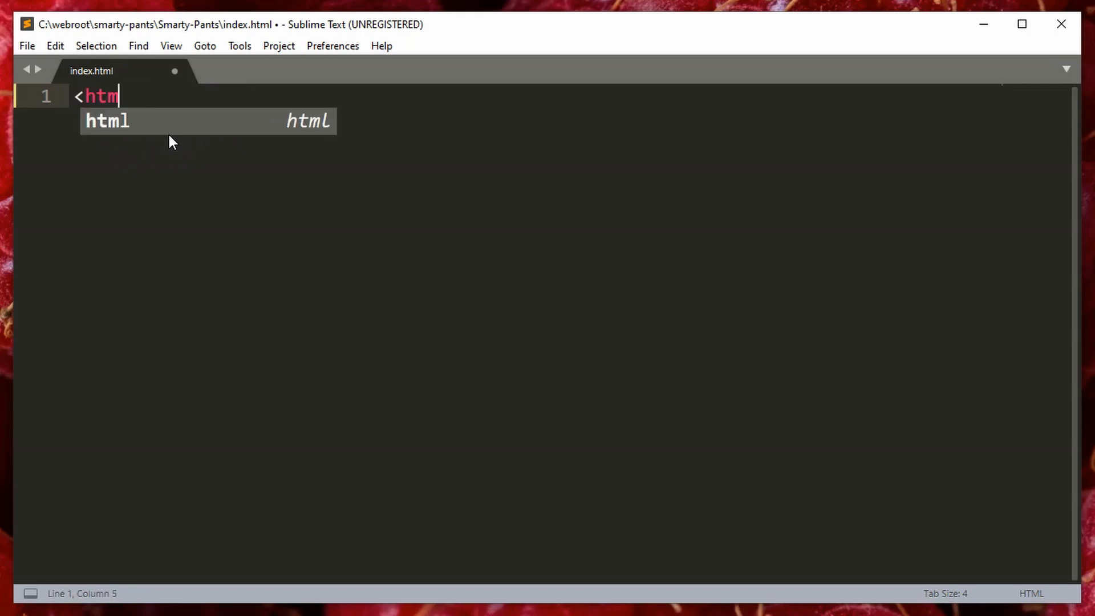
{"action": "type", "text": "l"}
{"action": "key", "text": "Tab"}
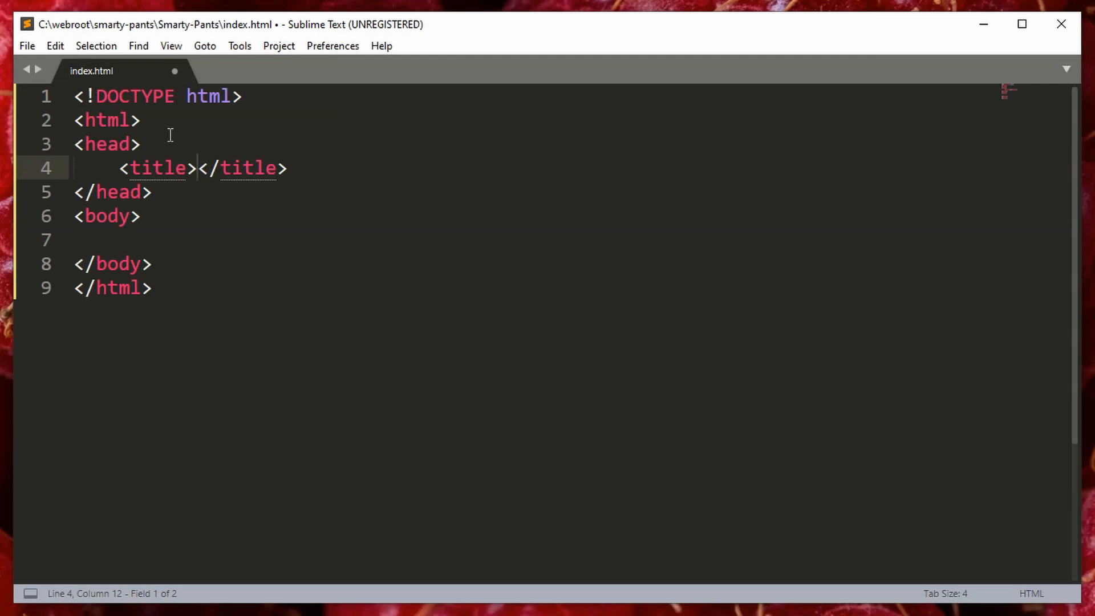
{"action": "type", "text": "T"}
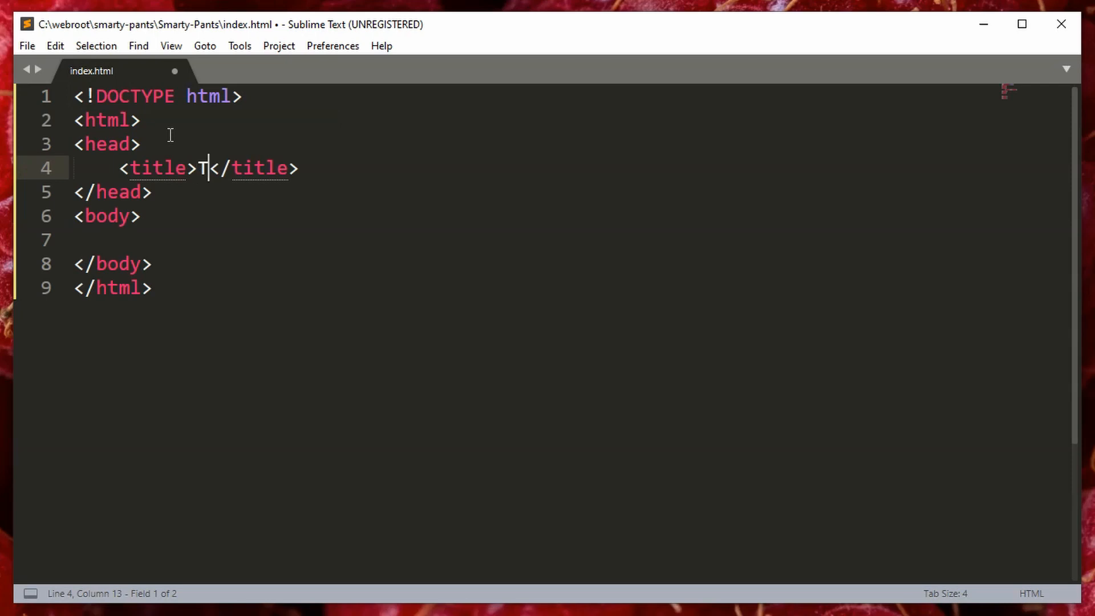
{"action": "type", "text": "est"}
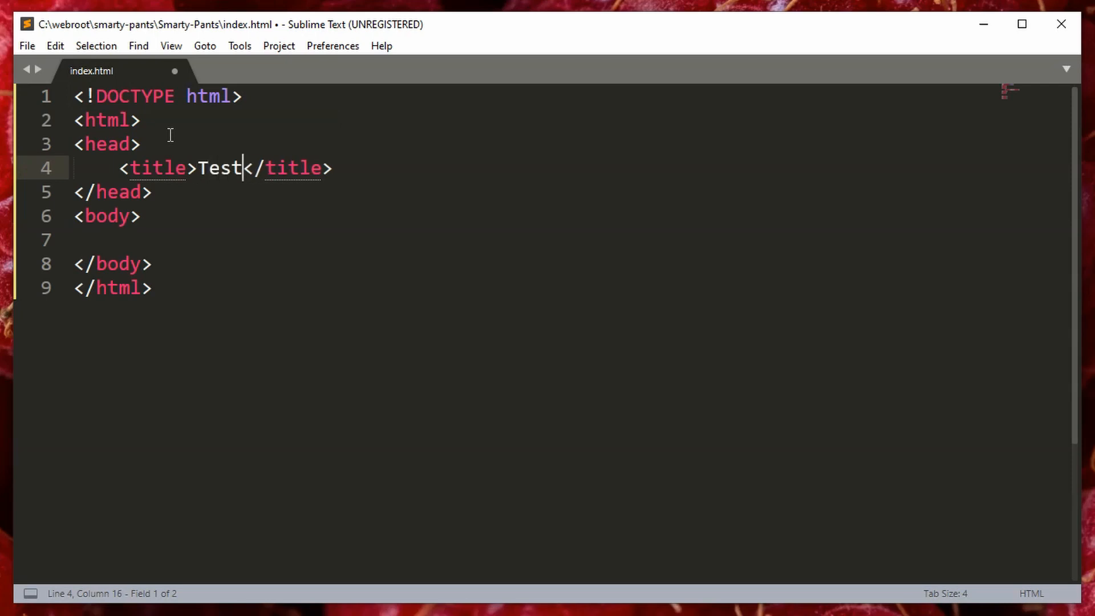
{"action": "key", "text": "Return"}
{"action": "key", "text": "BackSpace"}
{"action": "key", "text": "BackSpace"}
{"action": "key", "text": "Down"}
{"action": "key", "text": "Down"}
{"action": "key", "text": "Down"}
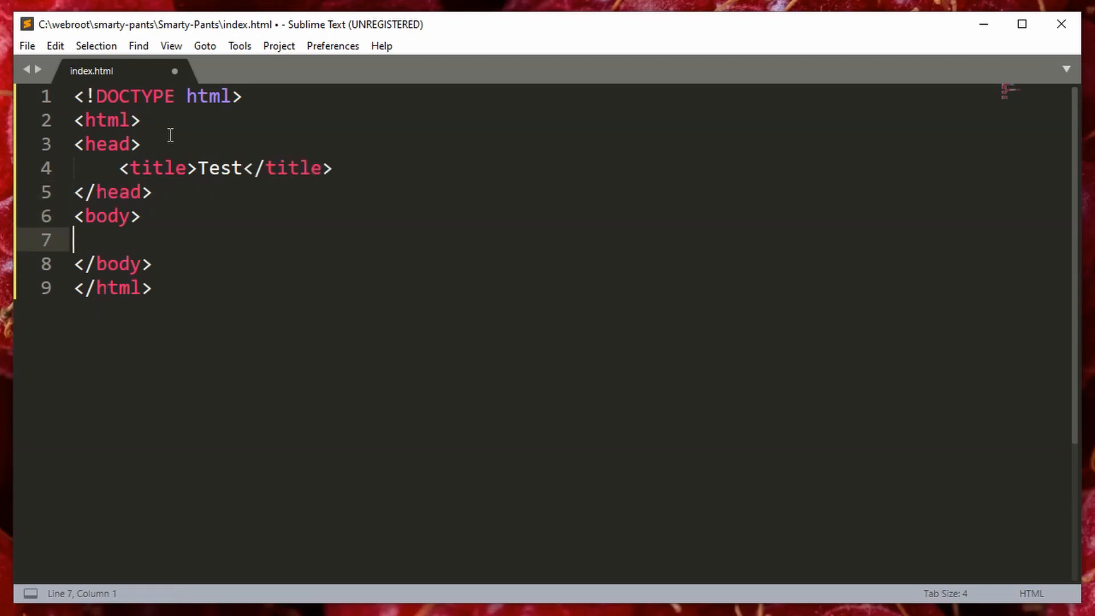
{"action": "type", "text": "<"}
{"action": "key", "text": "BackSpace"}
{"action": "key", "text": "BackSpace"}
{"action": "type", "text": "<h"}
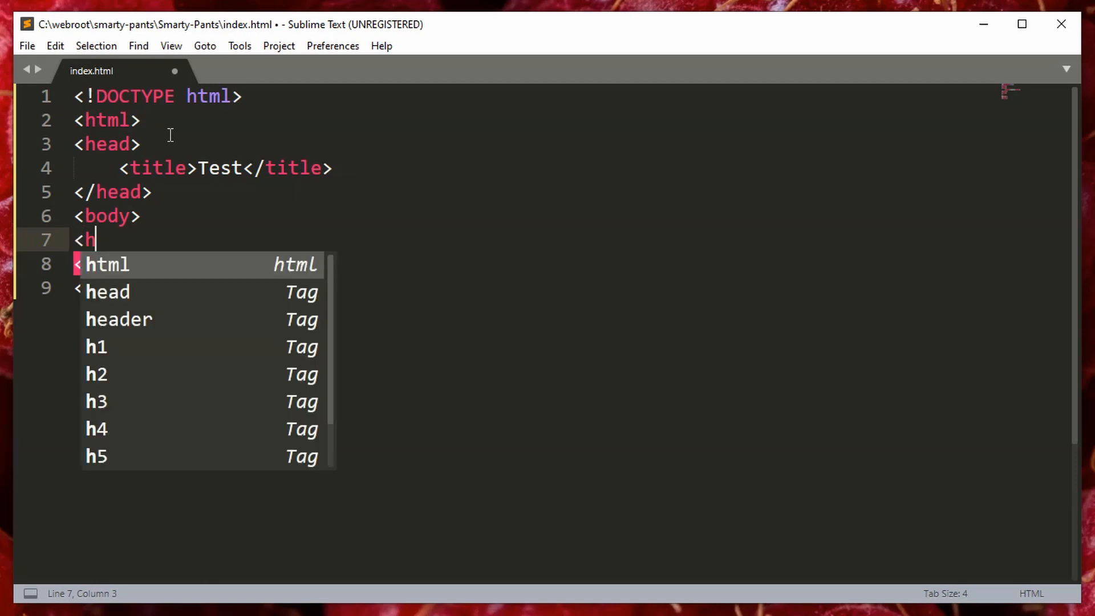
{"action": "type", "text": "1"}
{"action": "key", "text": "Tab"}
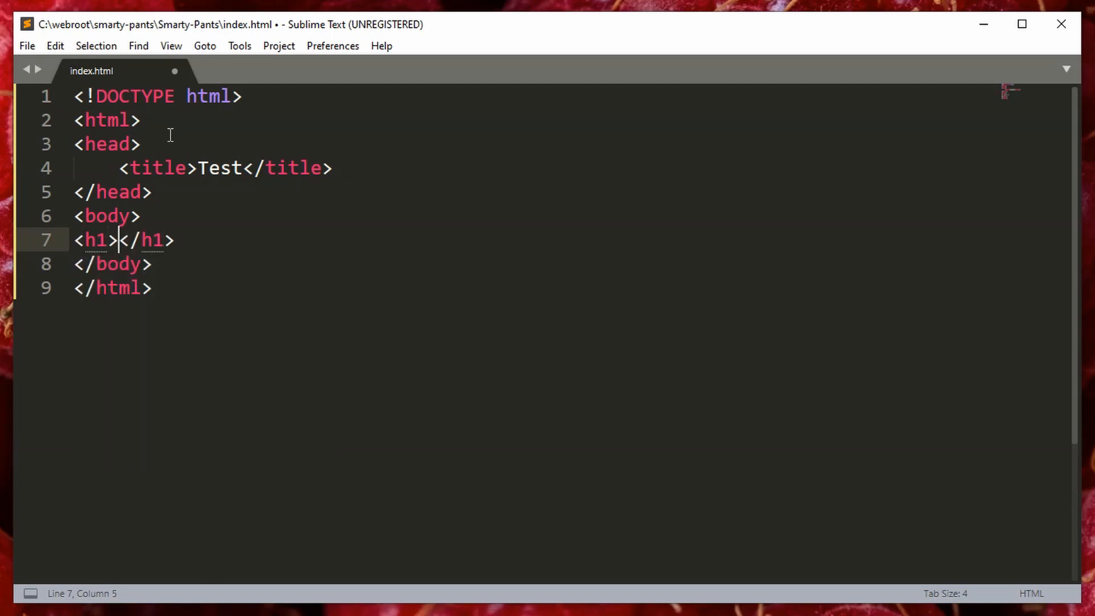
{"action": "type", "text": "Test"}
{"action": "key", "text": "ctrl+s"}
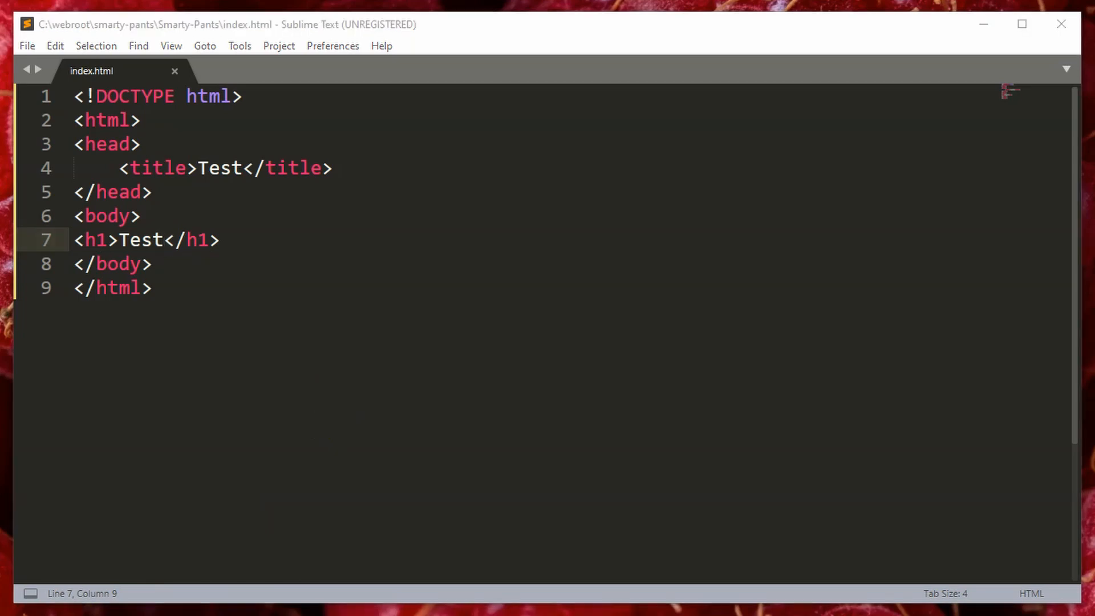
Switch to GitHub Desktop to see index.html listed as an uncommitted change
{"action": "key", "text": "alt+Tab"}
{"action": "left_click_drag", "start_coordinate": [493, 48], "coordinate": [499, 38]}
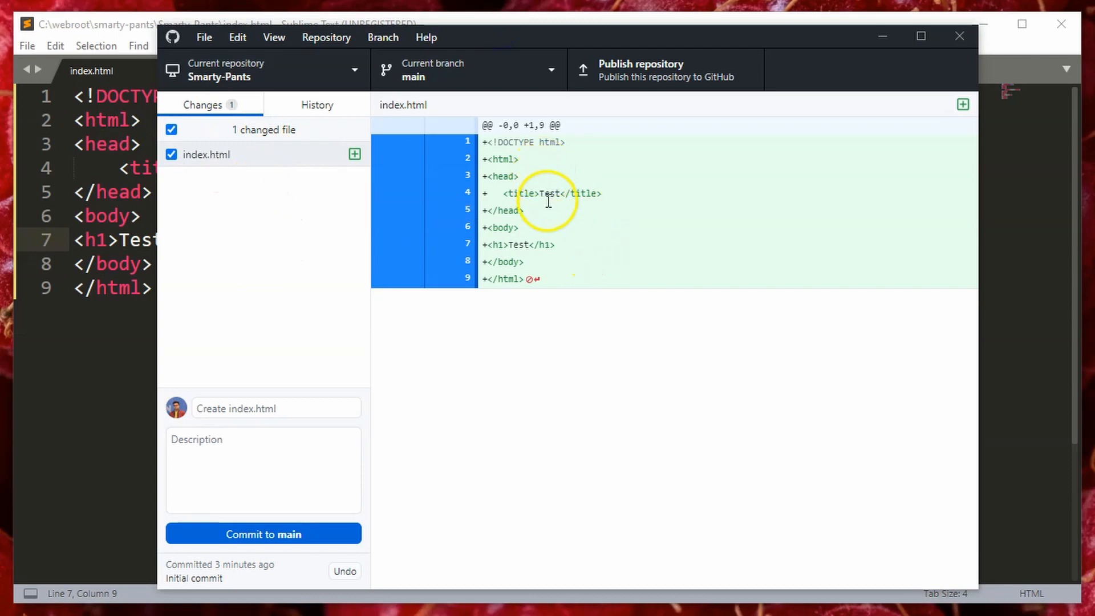
Add a trailing newline to index.html, save, and check the change in GitHub Desktop
{"action": "left_click", "coordinate": [96, 375]}
{"action": "key", "text": "Return"}
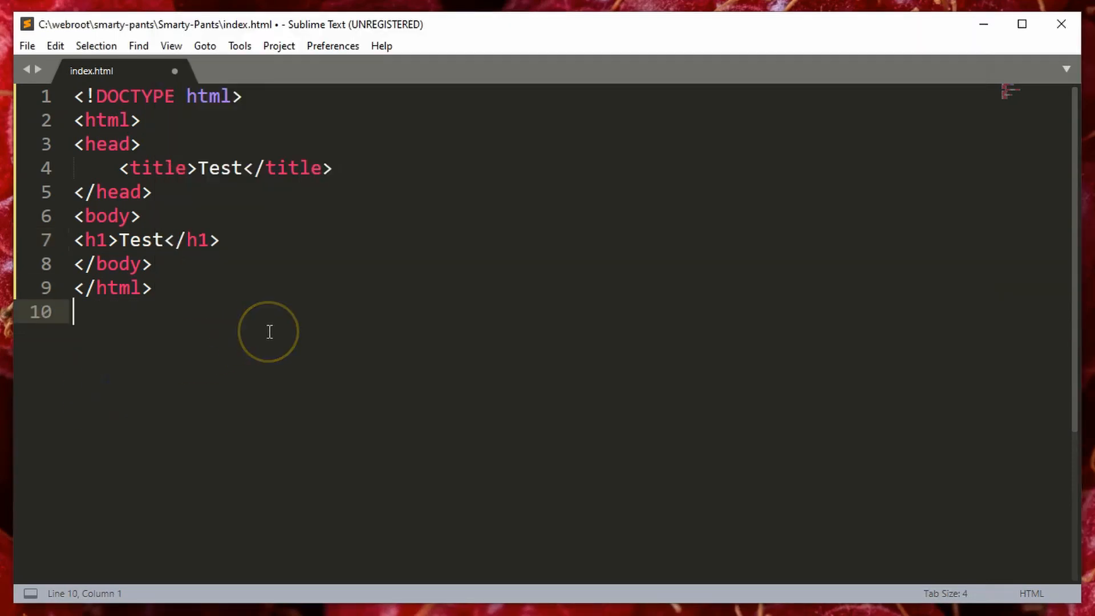
{"action": "key", "text": "ctrl+s"}
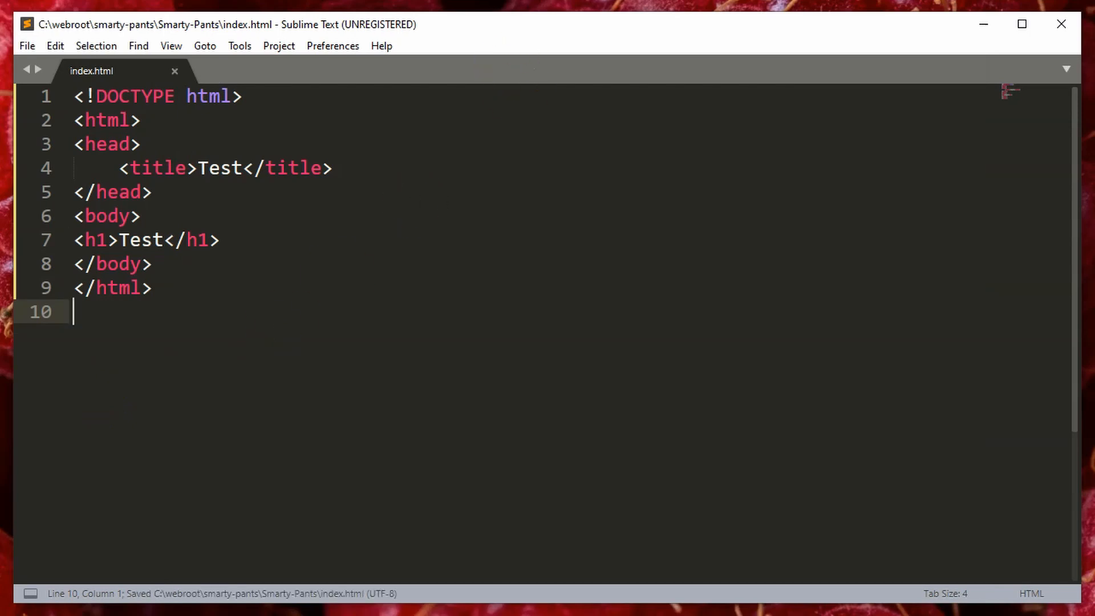
{"action": "key", "text": "alt+Tab"}
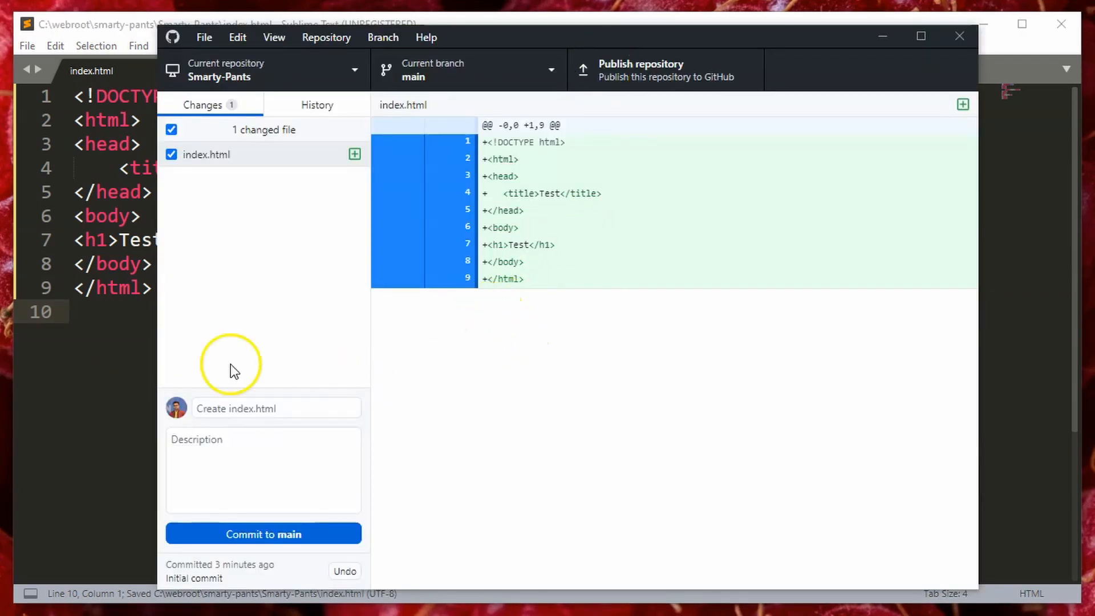
Indent the Test h1 inside the body, save, and return to GitHub Desktop's pending changes
{"action": "left_click", "coordinate": [111, 335]}
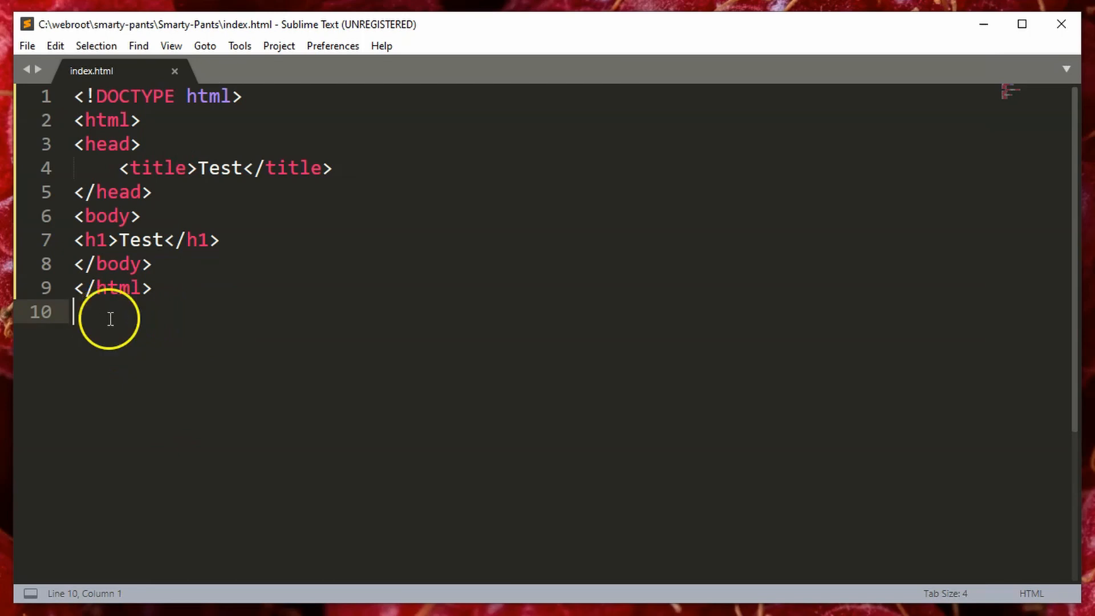
{"action": "left_click", "coordinate": [75, 240]}
{"action": "key", "text": "Tab"}
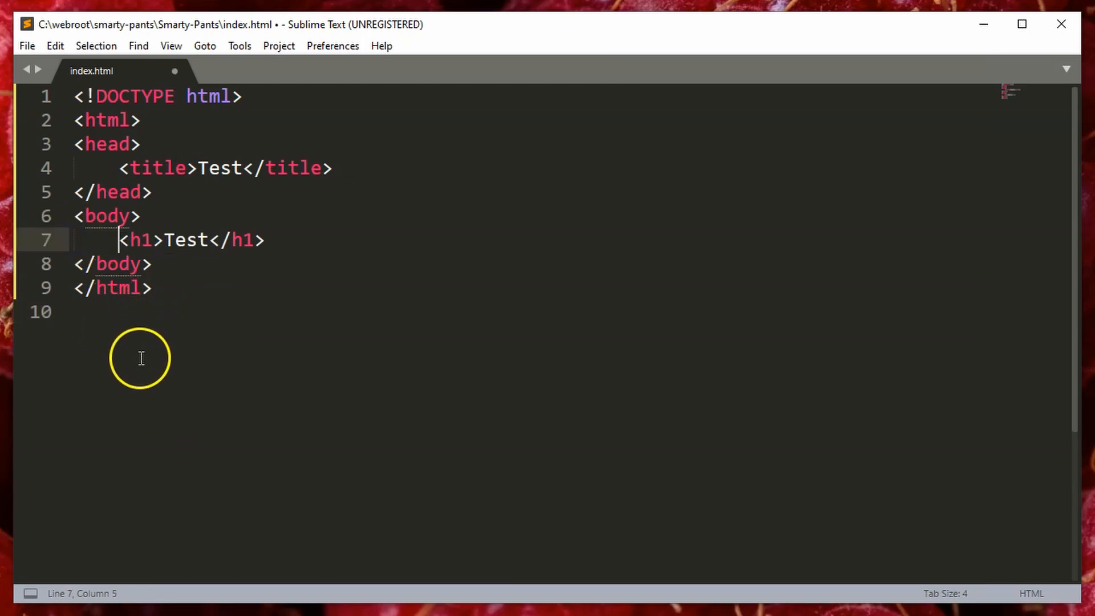
{"action": "left_click", "coordinate": [146, 323]}
{"action": "key", "text": "ctrl+s"}
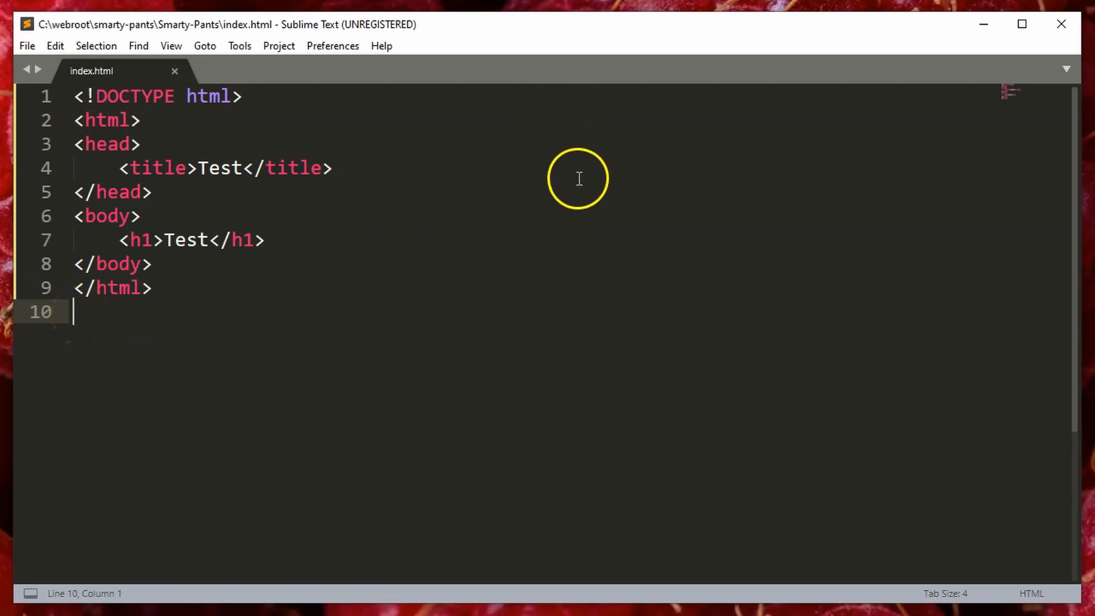
{"action": "key", "text": "alt+Tab"}
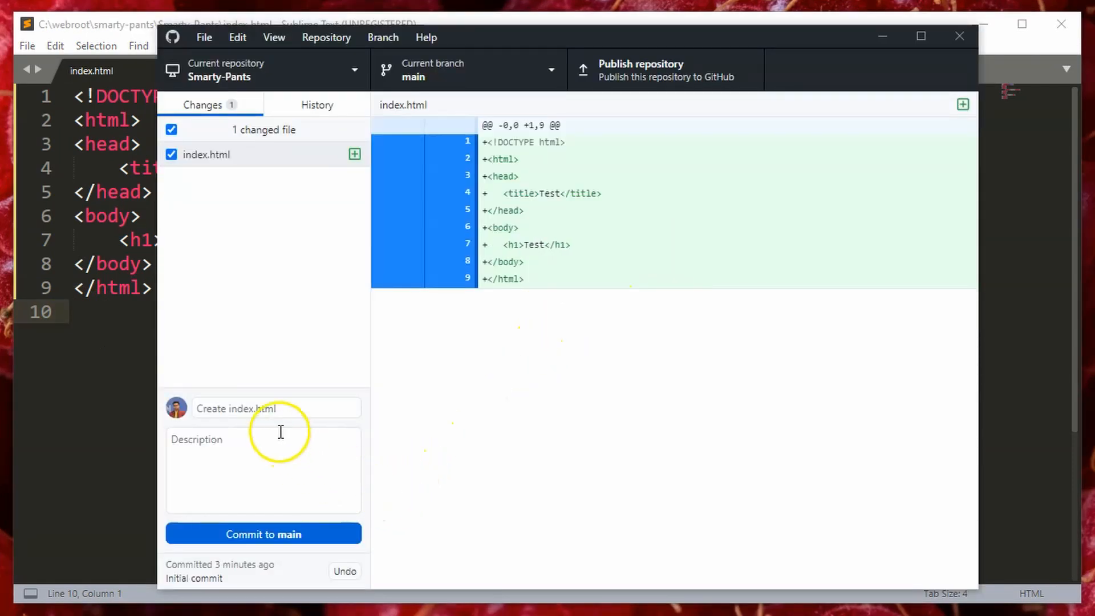
Commit the index.html change to main with an initial-commit summary and description 'this is a test file'
{"action": "left_click", "coordinate": [291, 408]}
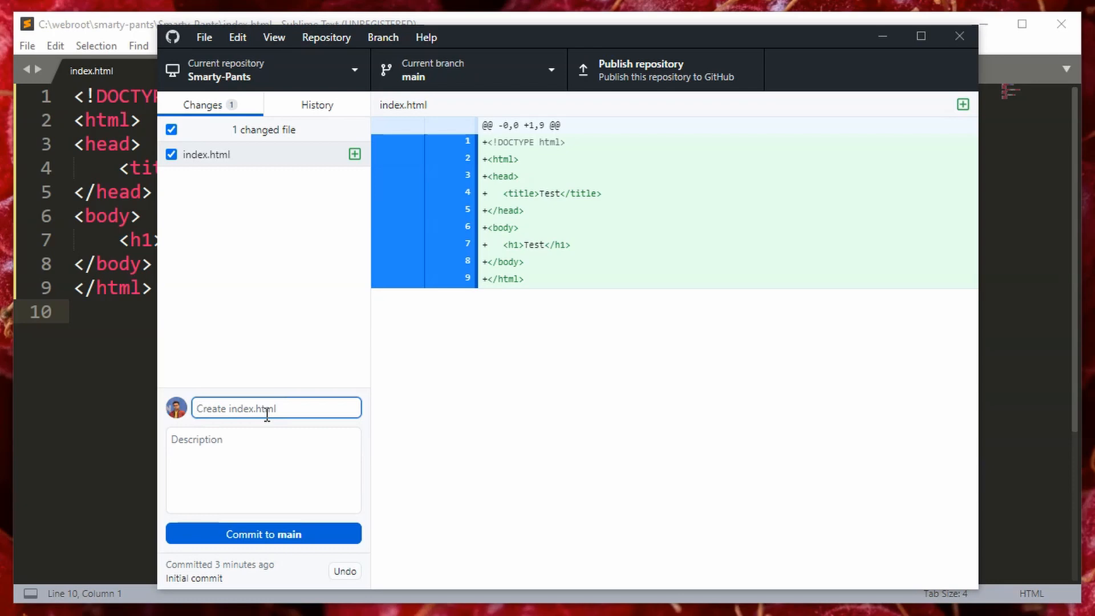
{"action": "type", "text": "Ininia"}
{"action": "type", "text": "l commit"}
{"action": "key", "text": "Tab"}
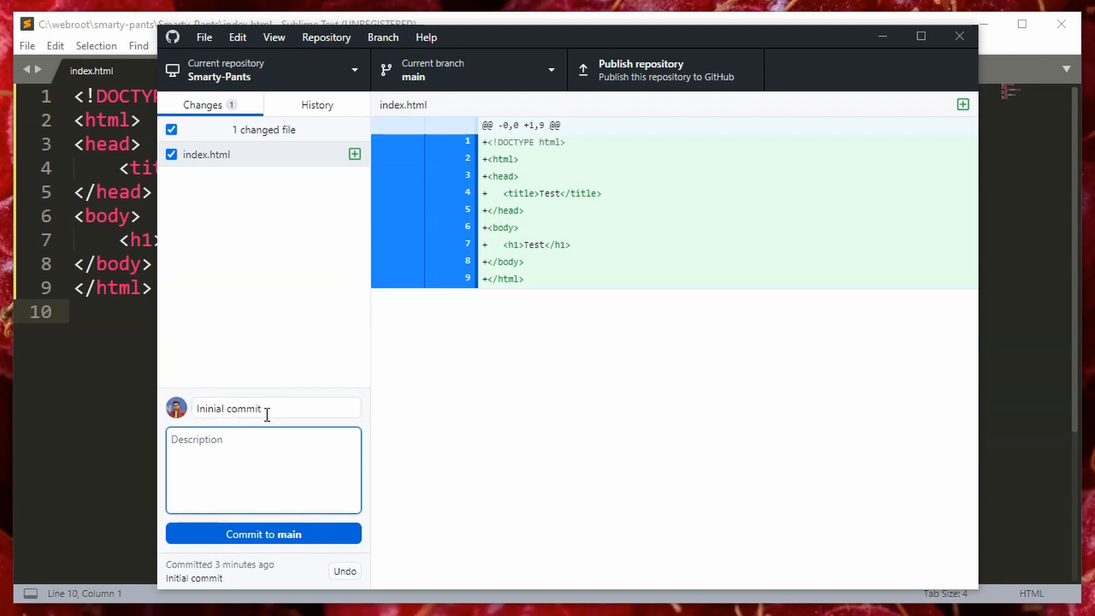
{"action": "left_click", "coordinate": [221, 460]}
{"action": "type", "text": "this is a test "}
{"action": "type", "text": "file"}
{"action": "left_click", "coordinate": [254, 533]}
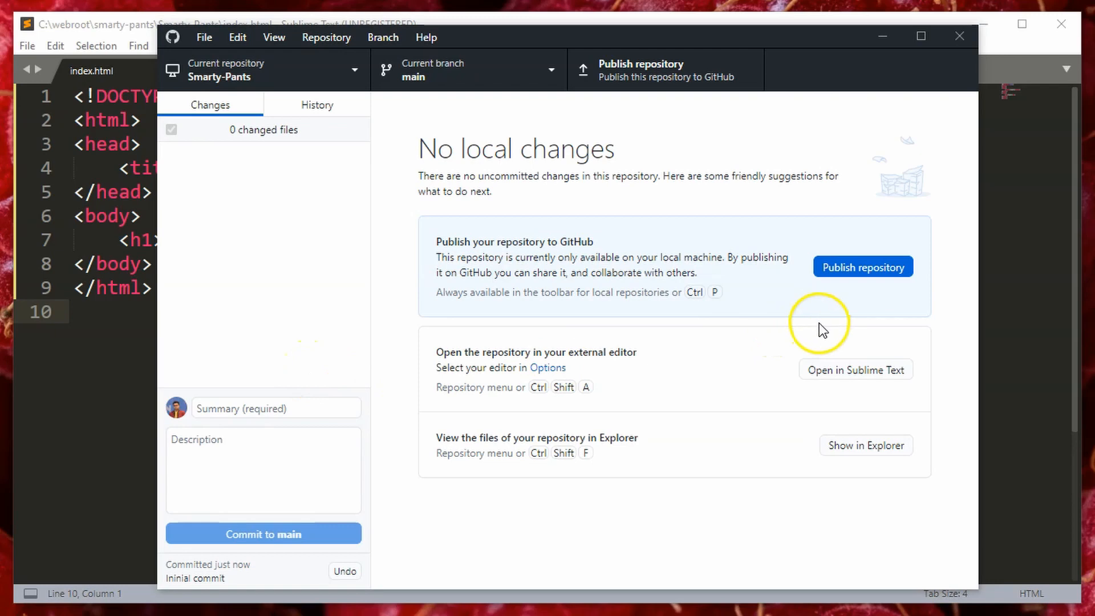
Bring up the Publish repository dialog for Smarty-Pants, with keep-private checked
{"action": "left_click", "coordinate": [860, 276]}
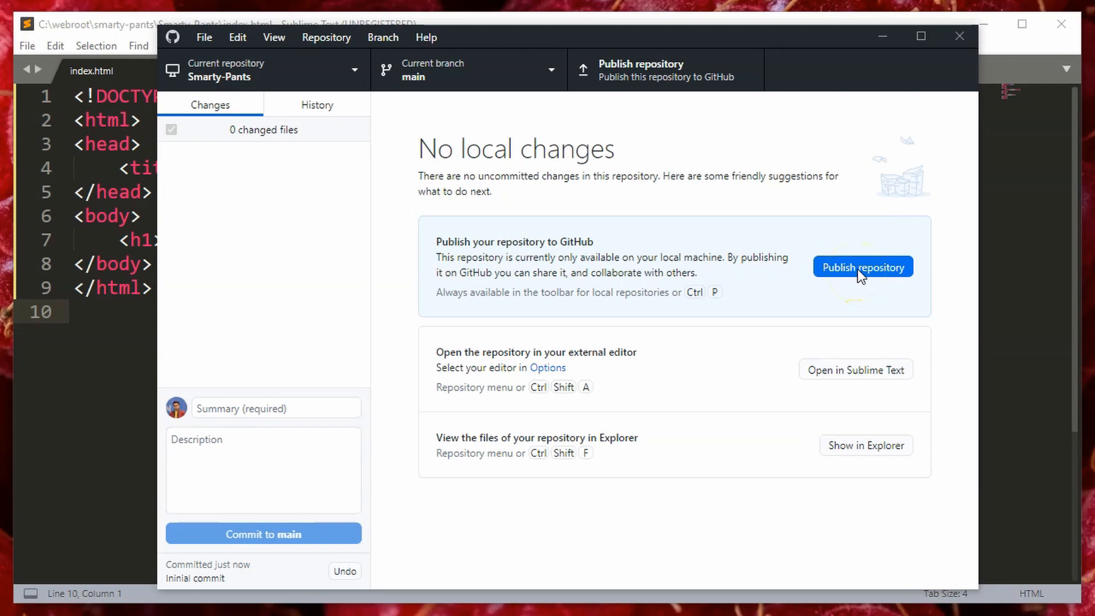
{"action": "left_click", "coordinate": [858, 269]}
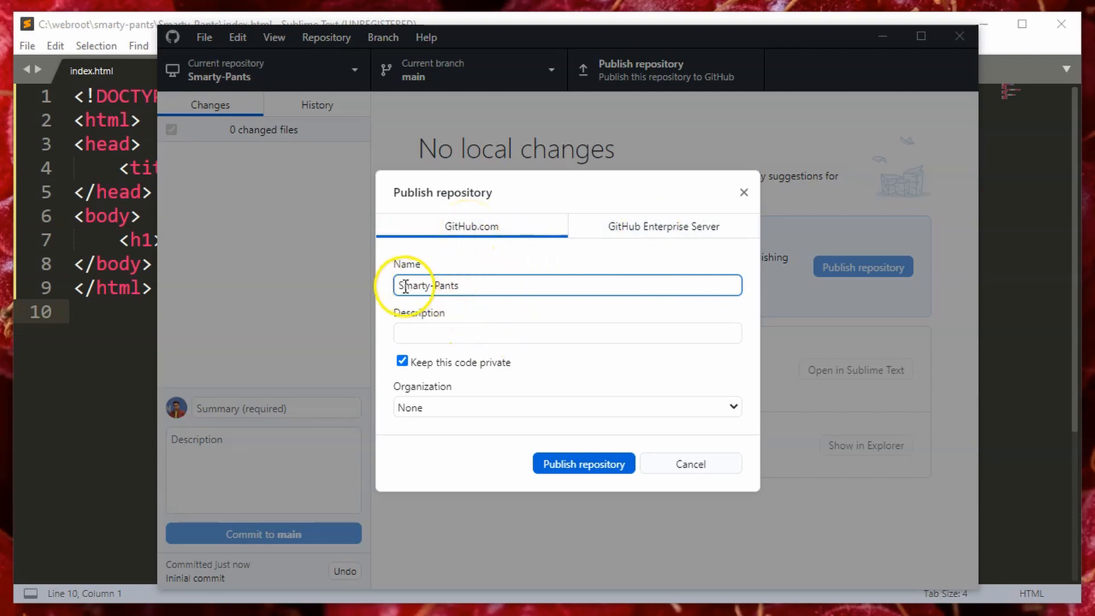
Publish Smarty-Pants to GitHub as private, described 'Test repository', under no organization
{"action": "left_click_drag", "start_coordinate": [396, 285], "coordinate": [479, 285]}
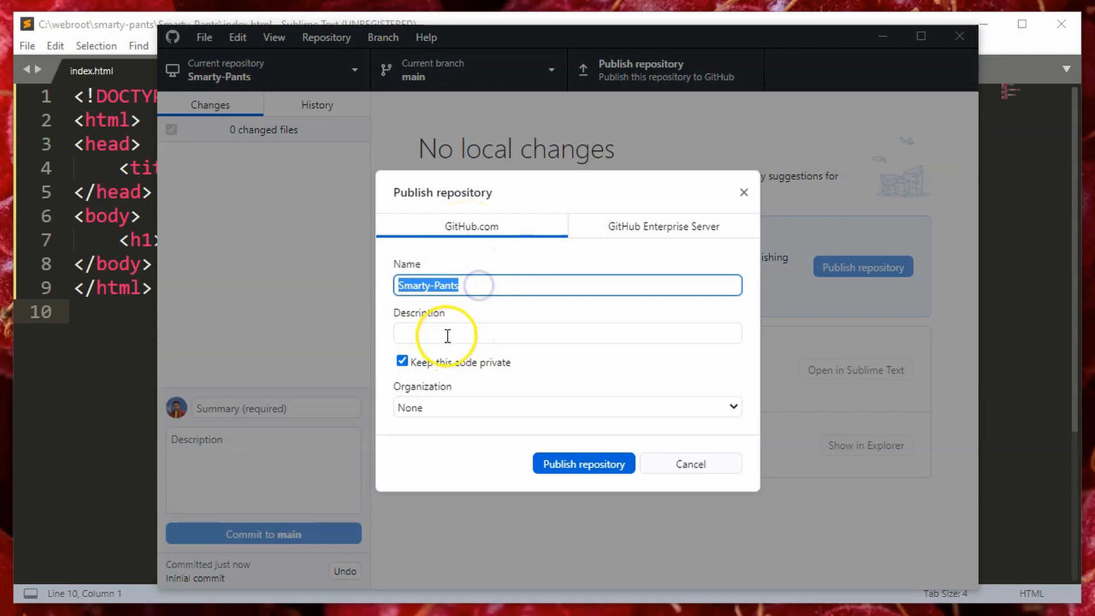
{"action": "left_click", "coordinate": [448, 335]}
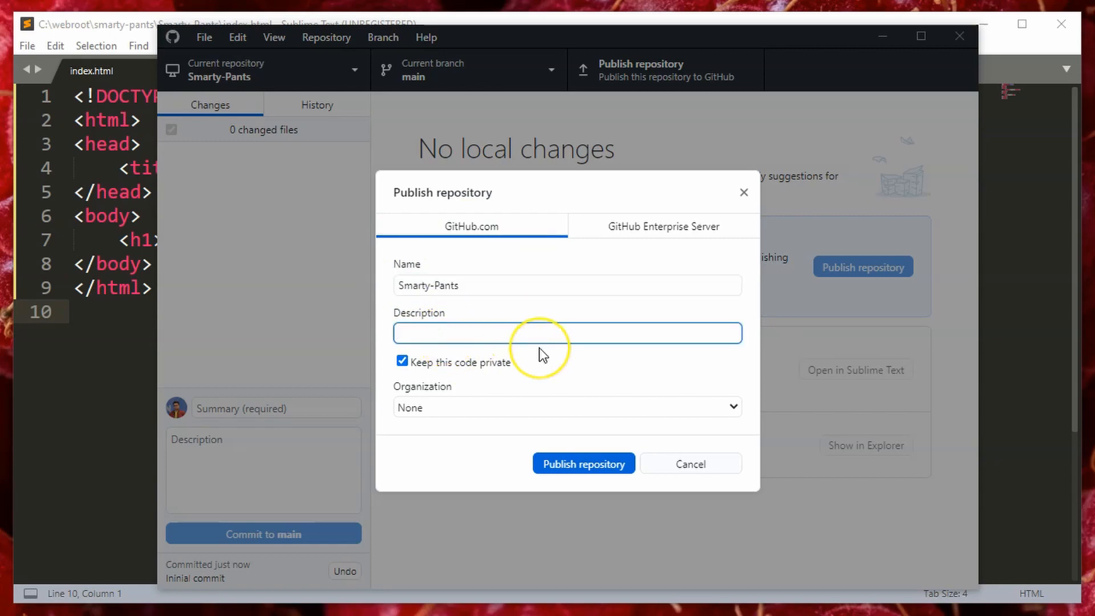
{"action": "type", "text": "Test "}
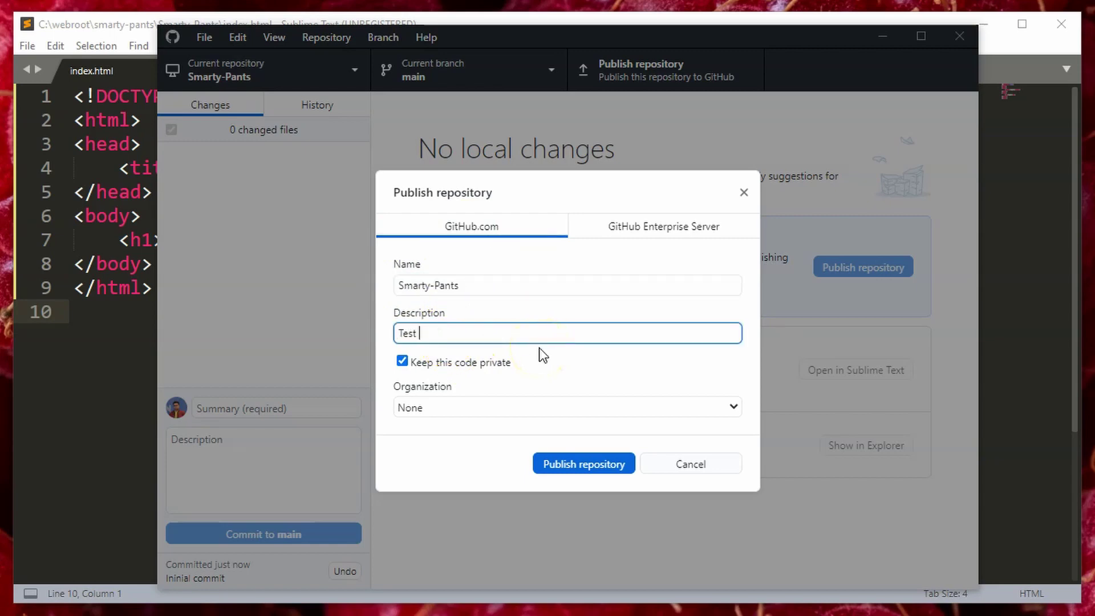
{"action": "type", "text": "repos"}
{"action": "type", "text": "ito"}
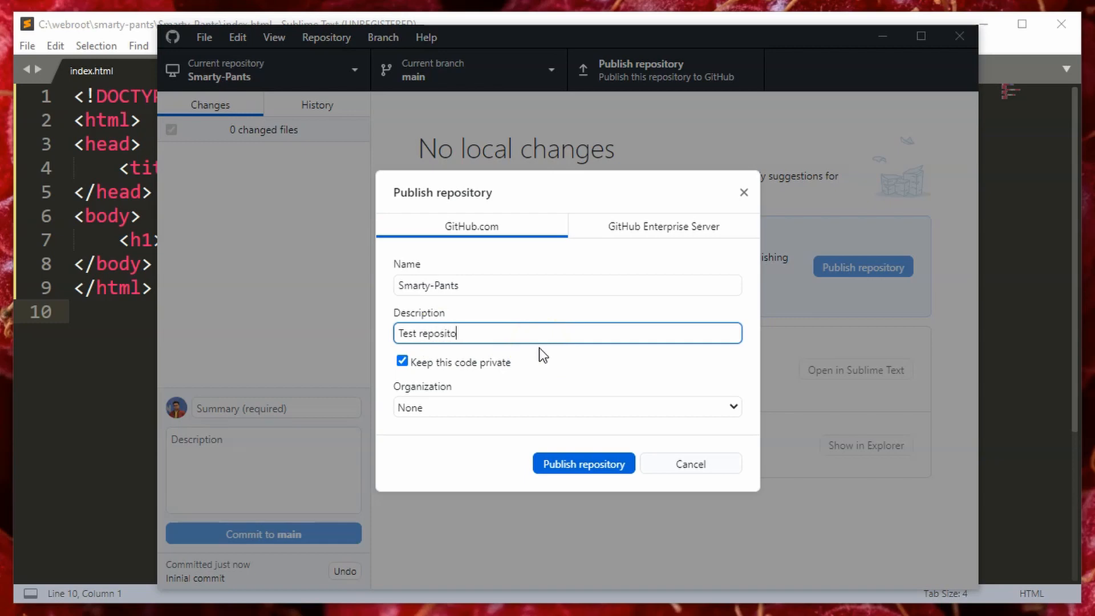
{"action": "type", "text": "ry"}
{"action": "left_click", "coordinate": [611, 408]}
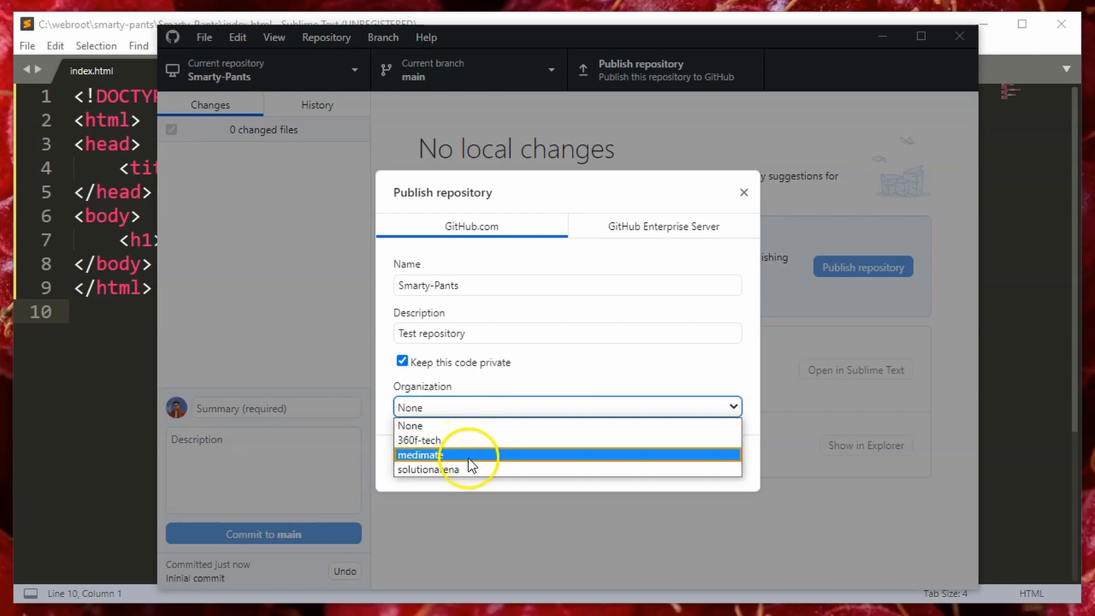
{"action": "left_click", "coordinate": [451, 426]}
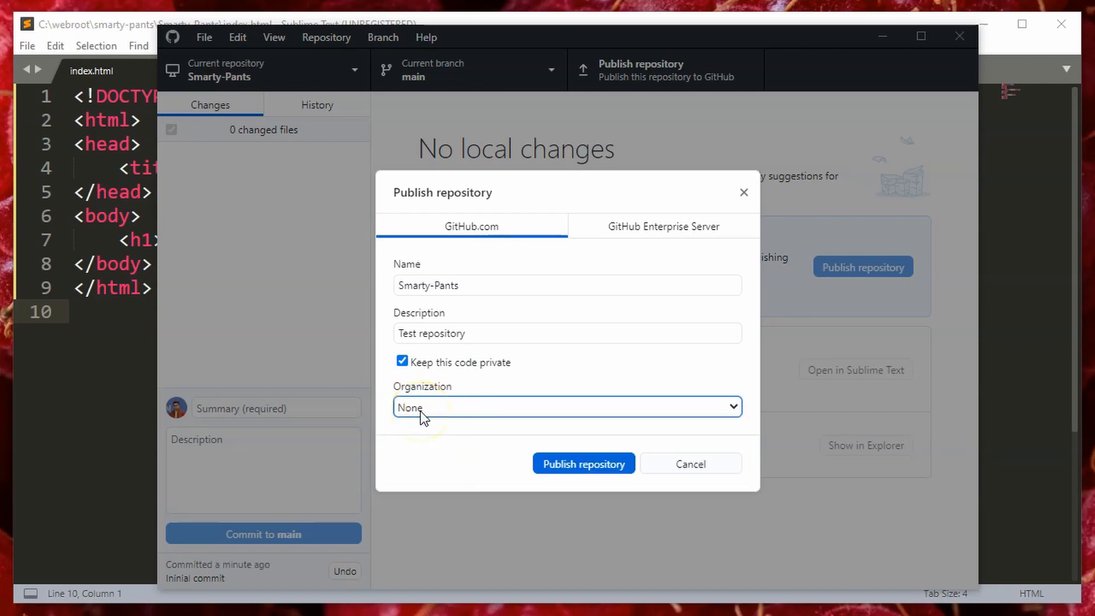
{"action": "left_click", "coordinate": [441, 429]}
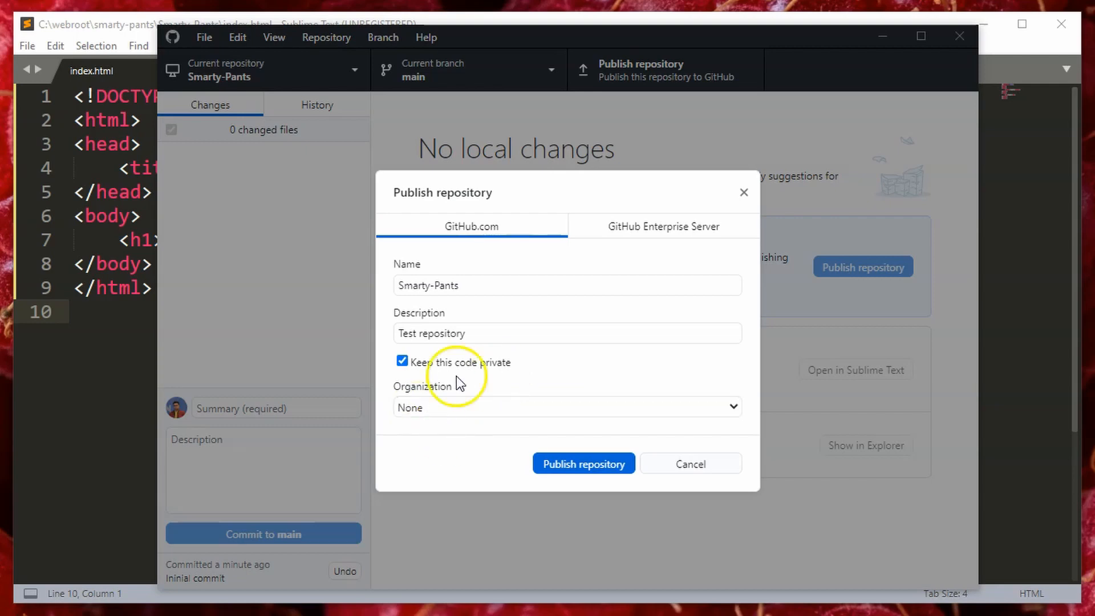
{"action": "left_click_drag", "start_coordinate": [481, 287], "coordinate": [399, 285]}
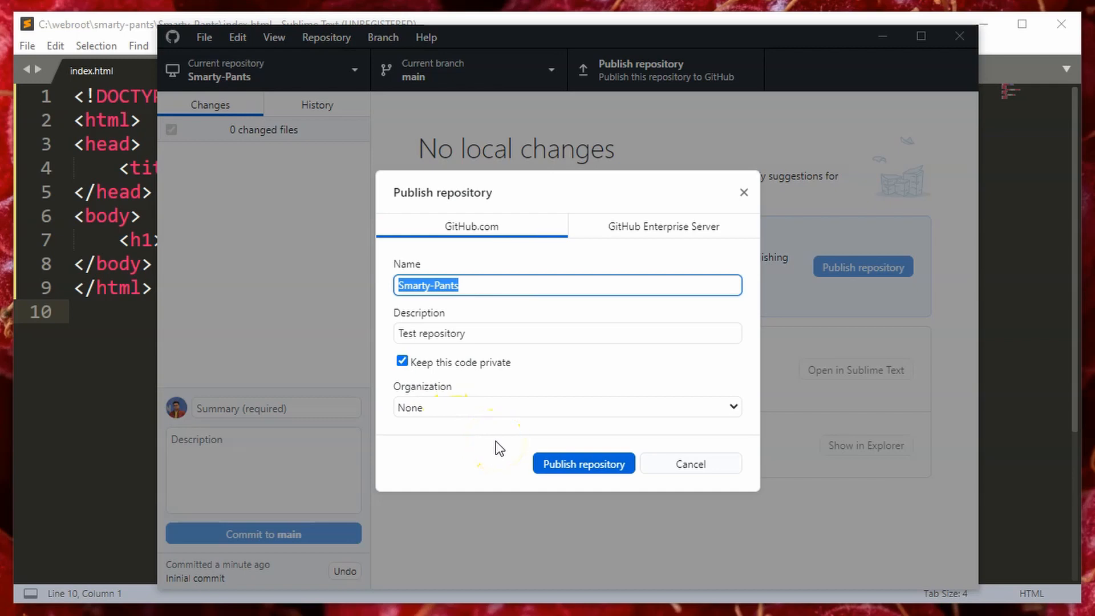
{"action": "left_click", "coordinate": [575, 468]}
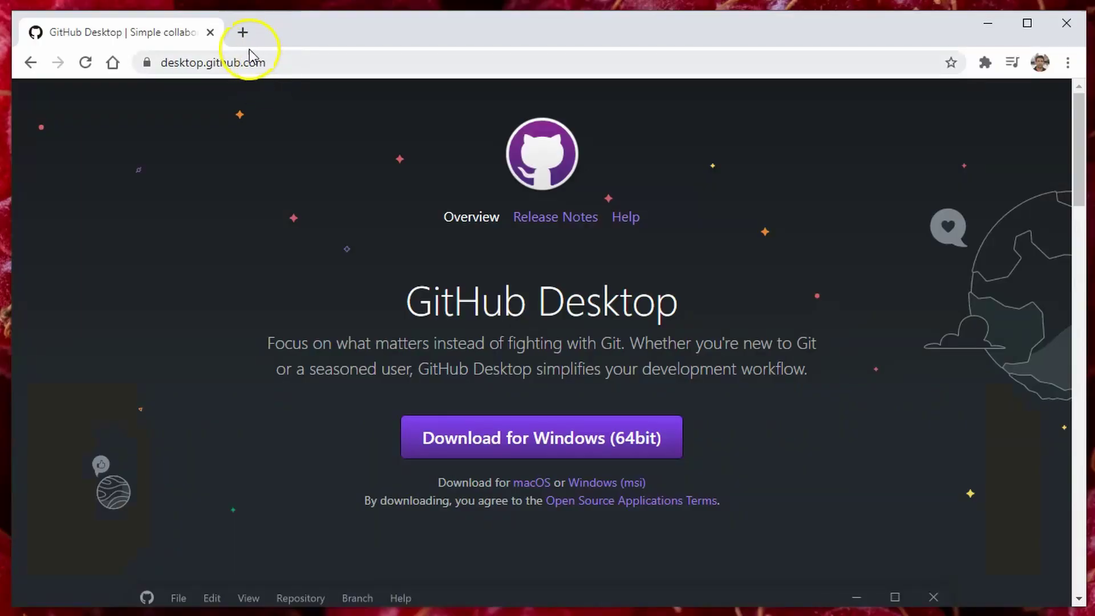
Go to github.com in a new tab and reach the Smarty-Pants repository via Your repositories
{"action": "left_click", "coordinate": [251, 32]}
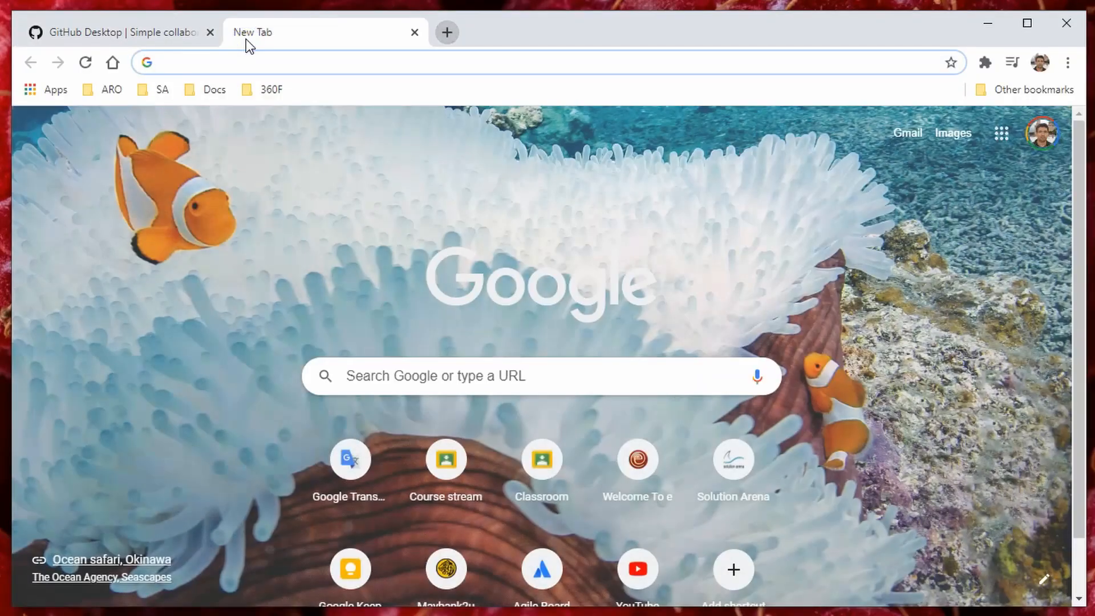
{"action": "type", "text": "gi"}
{"action": "key", "text": "Return"}
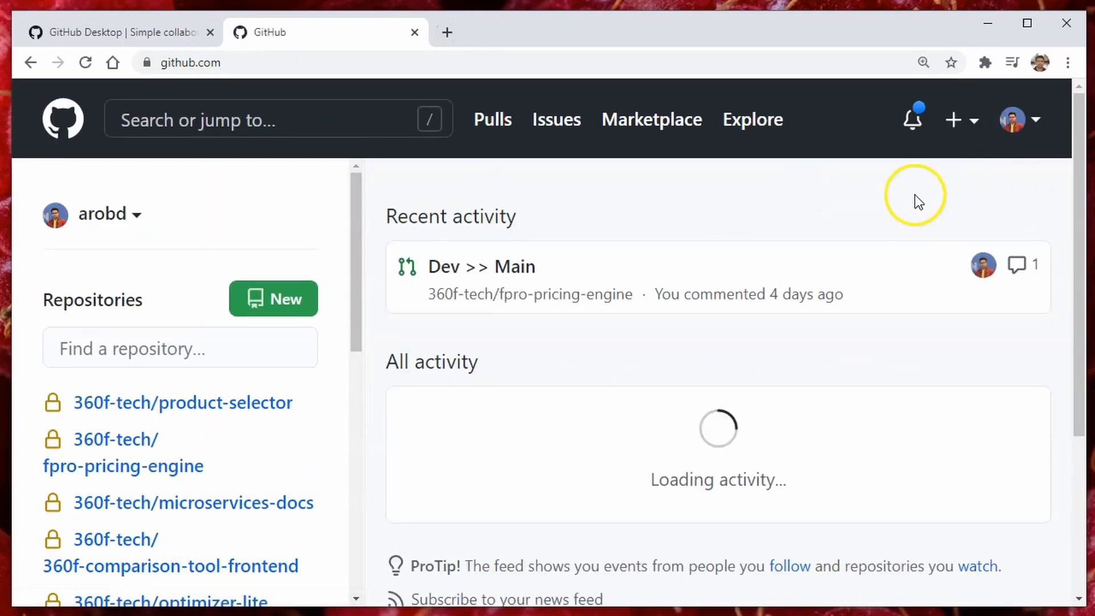
{"action": "key", "text": "ctrl+0"}
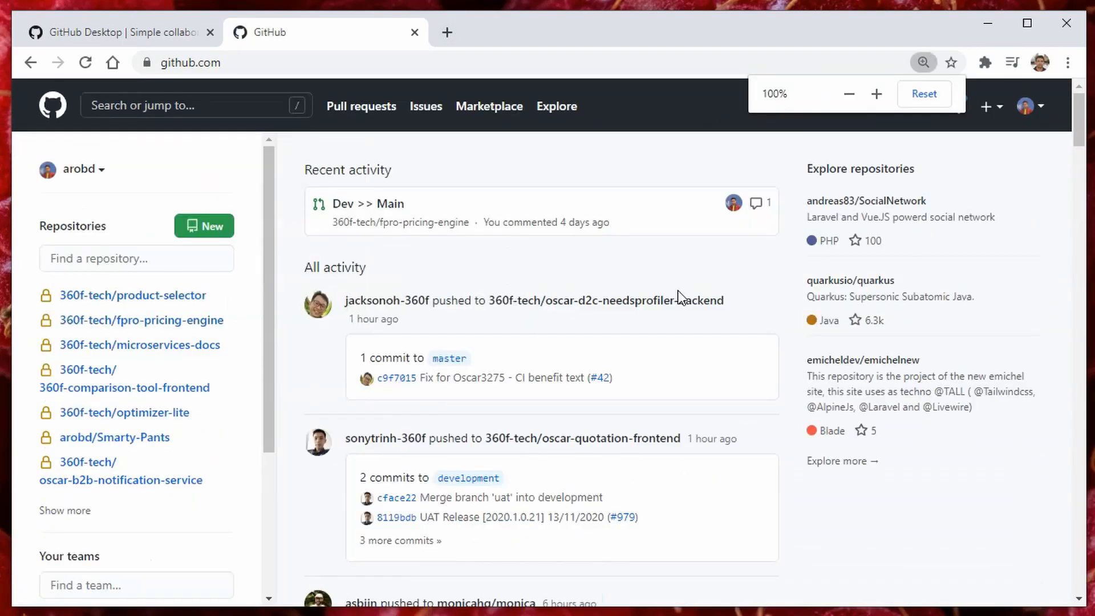
{"action": "left_click", "coordinate": [1031, 105]}
{"action": "left_click", "coordinate": [949, 239]}
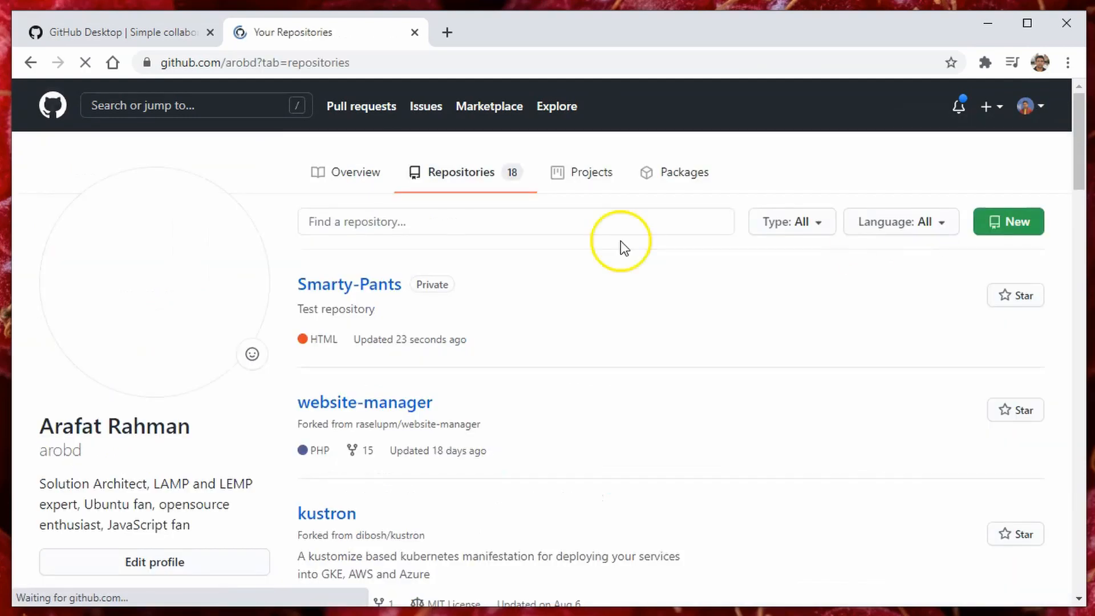
{"action": "left_click", "coordinate": [340, 291]}
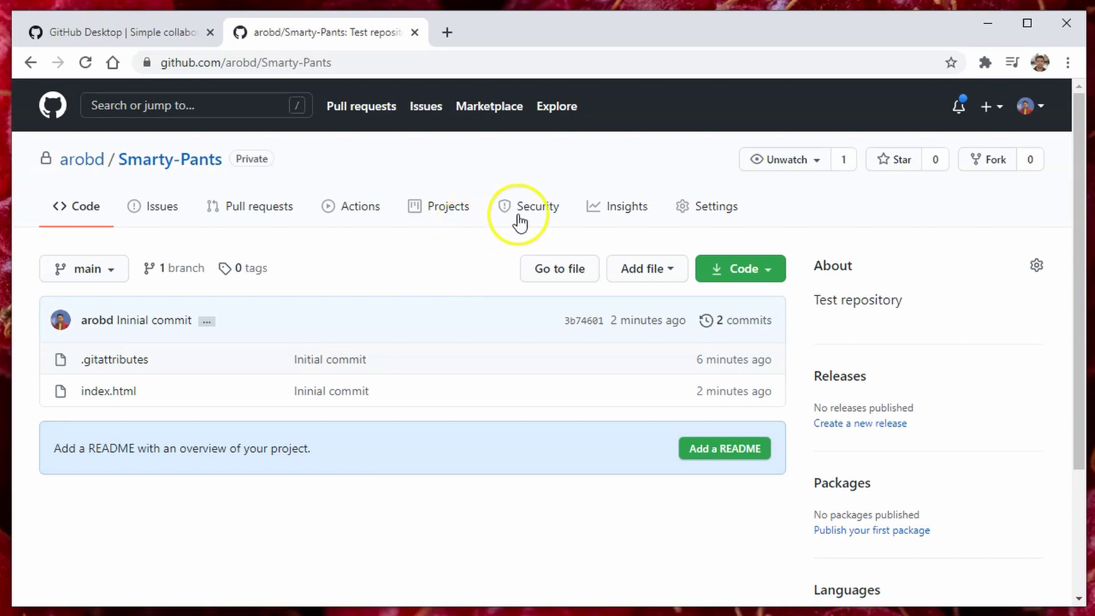
Go to the repository Settings' Manage access page and start inviting a collaborator
{"action": "left_click", "coordinate": [708, 210]}
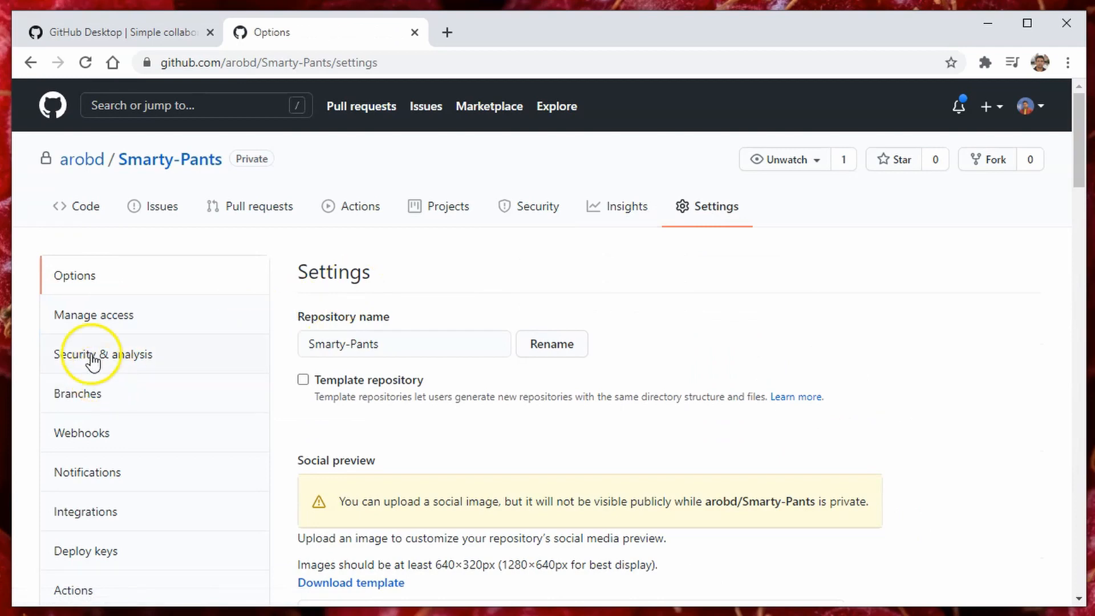
{"action": "left_click", "coordinate": [92, 320]}
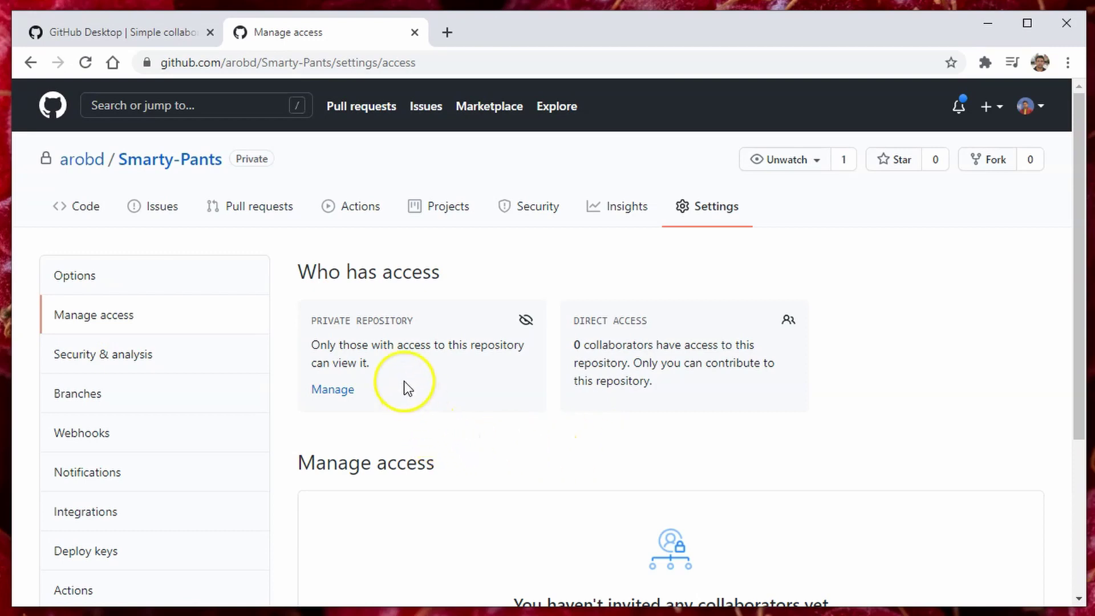
{"action": "scroll", "coordinate": [405, 379], "scroll_direction": "down", "scroll_amount": 2}
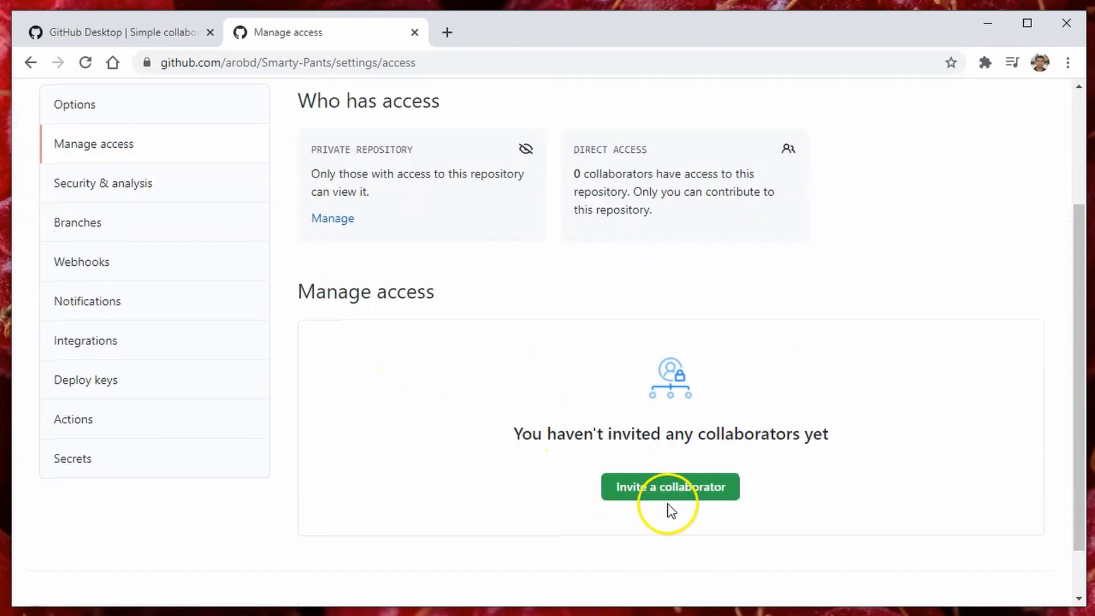
{"action": "scroll", "coordinate": [679, 492], "scroll_direction": "down", "scroll_amount": 1}
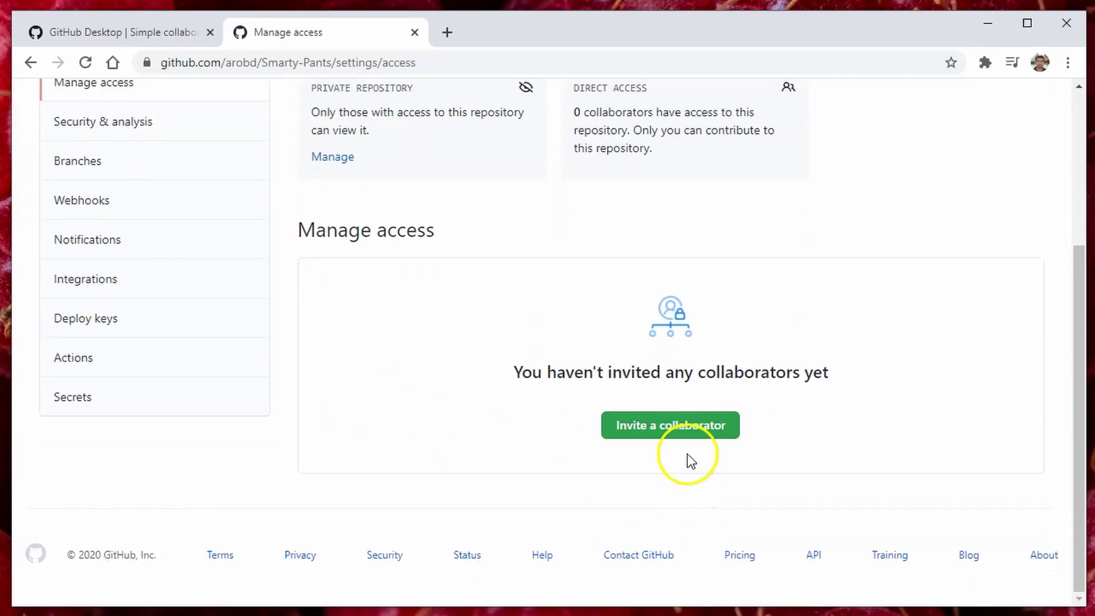
{"action": "left_click", "coordinate": [652, 432]}
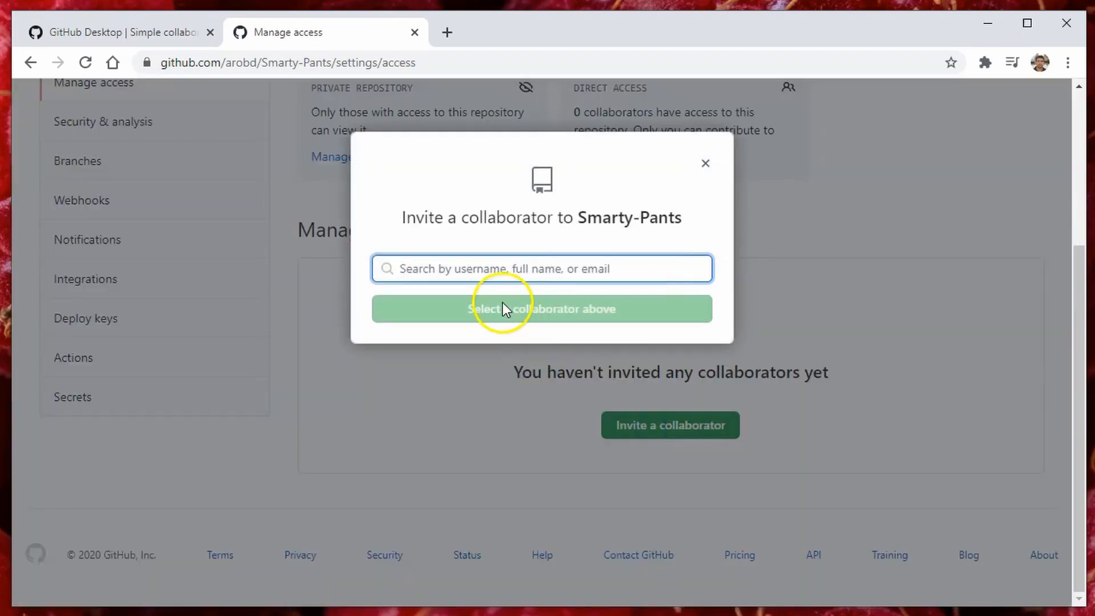
Search for the collaborator's email, pick the match and add them, leaving one pending invitation
{"action": "left_click", "coordinate": [504, 272]}
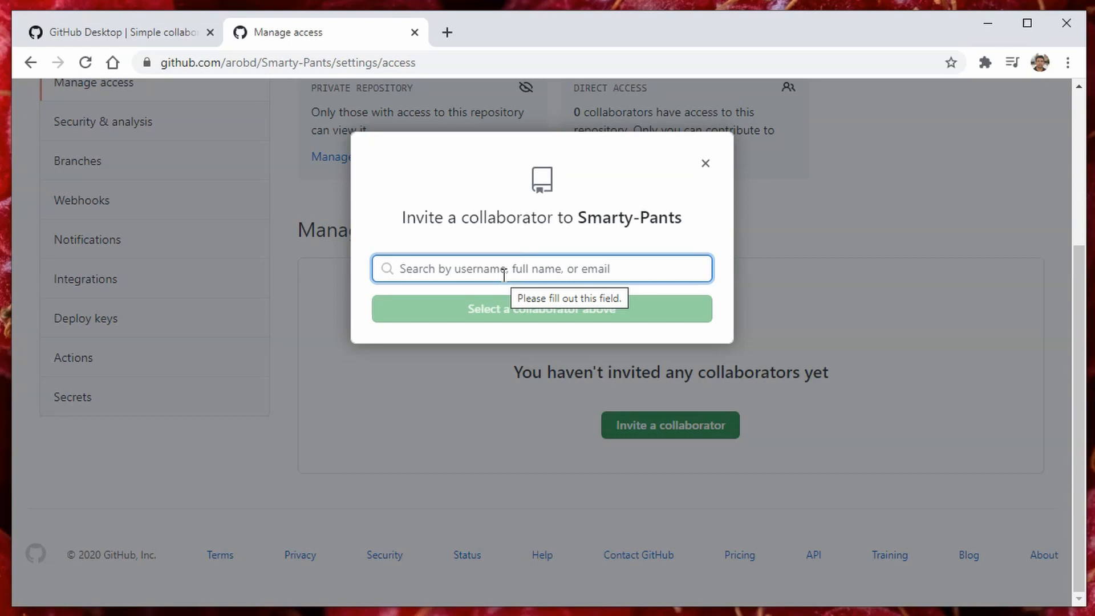
{"action": "type", "text": "ra"}
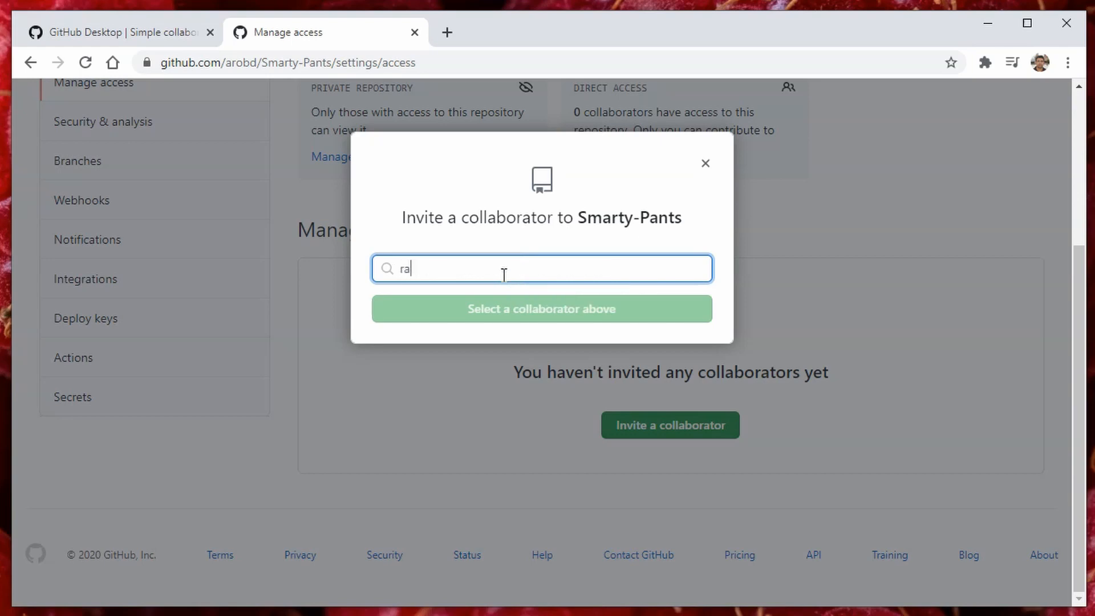
{"action": "type", "text": "sel"}
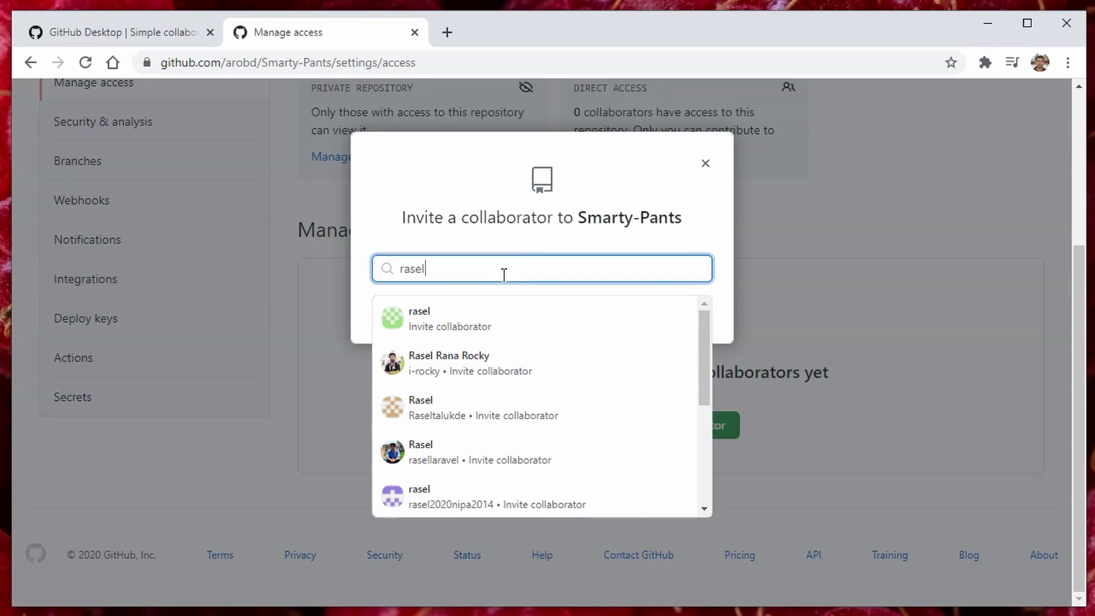
{"action": "key", "text": "BackSpace"}
{"action": "key", "text": "BackSpace"}
{"action": "key", "text": "BackSpace"}
{"action": "key", "text": "BackSpace"}
{"action": "key", "text": "BackSpace"}
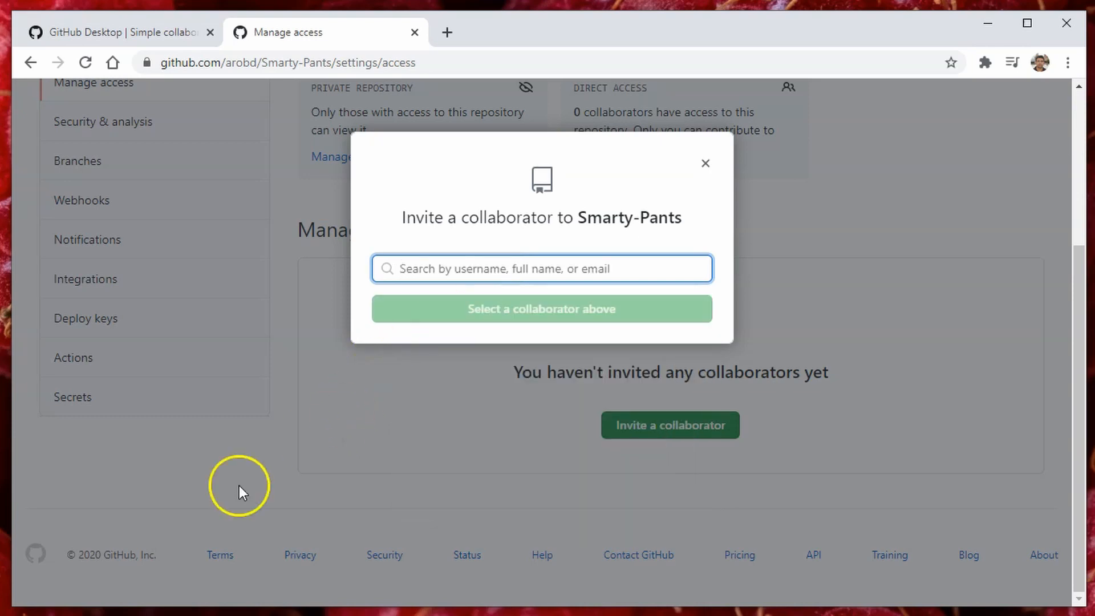
{"action": "left_click", "coordinate": [462, 269]}
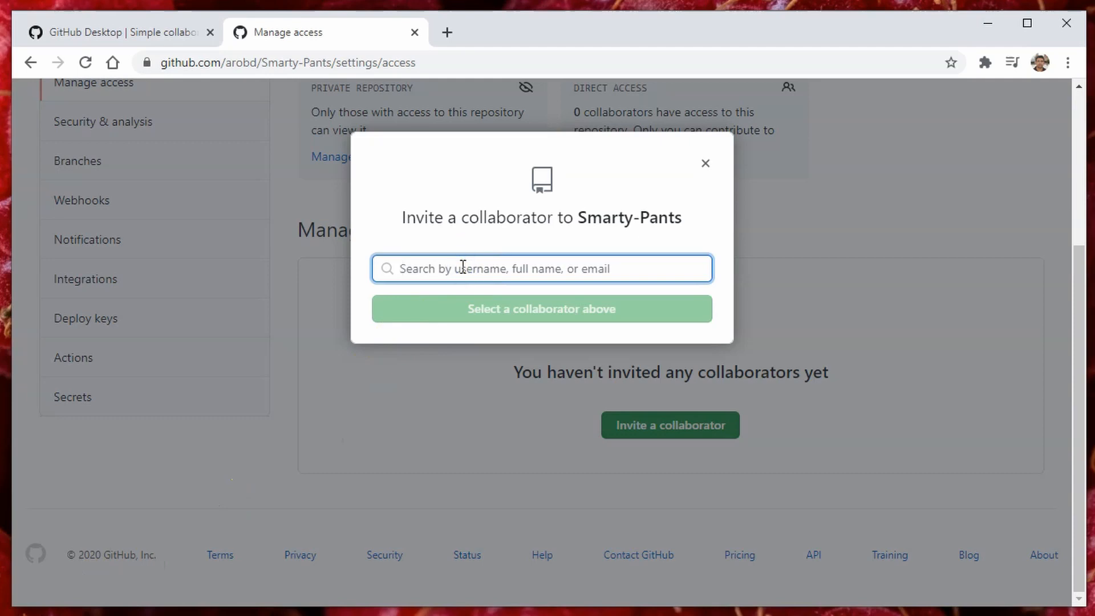
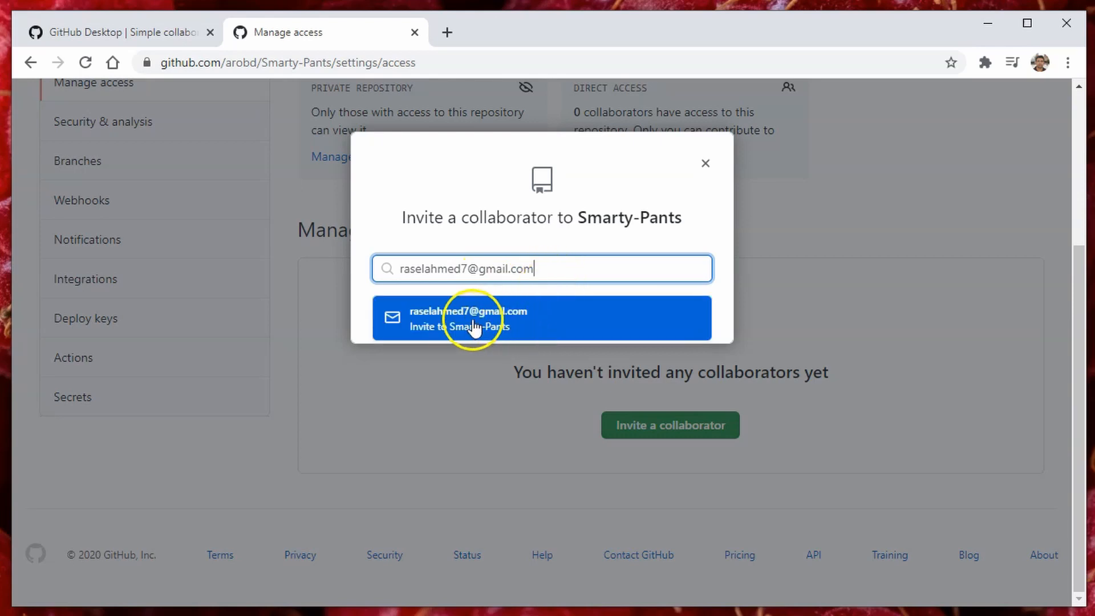
{"action": "left_click", "coordinate": [449, 322]}
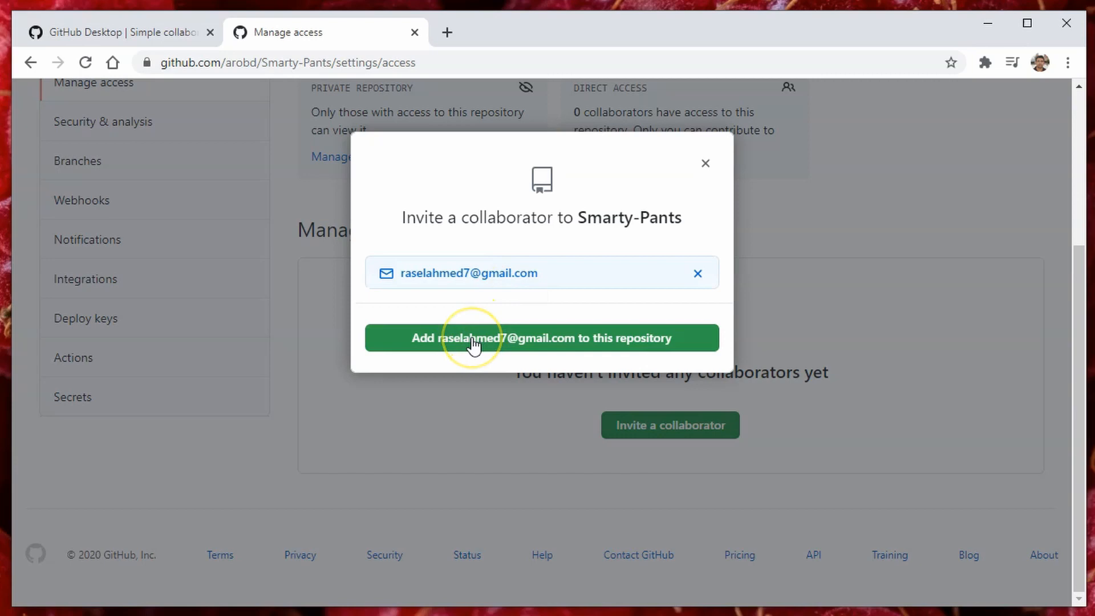
{"action": "left_click", "coordinate": [531, 343]}
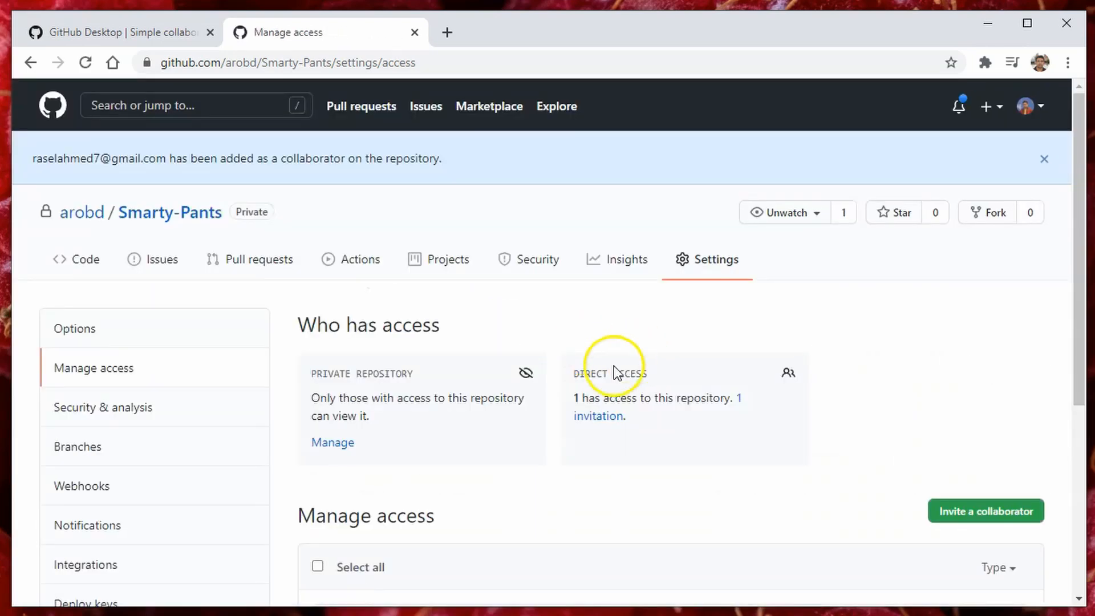
{"action": "scroll", "coordinate": [137, 402], "scroll_direction": "down", "scroll_amount": 5}
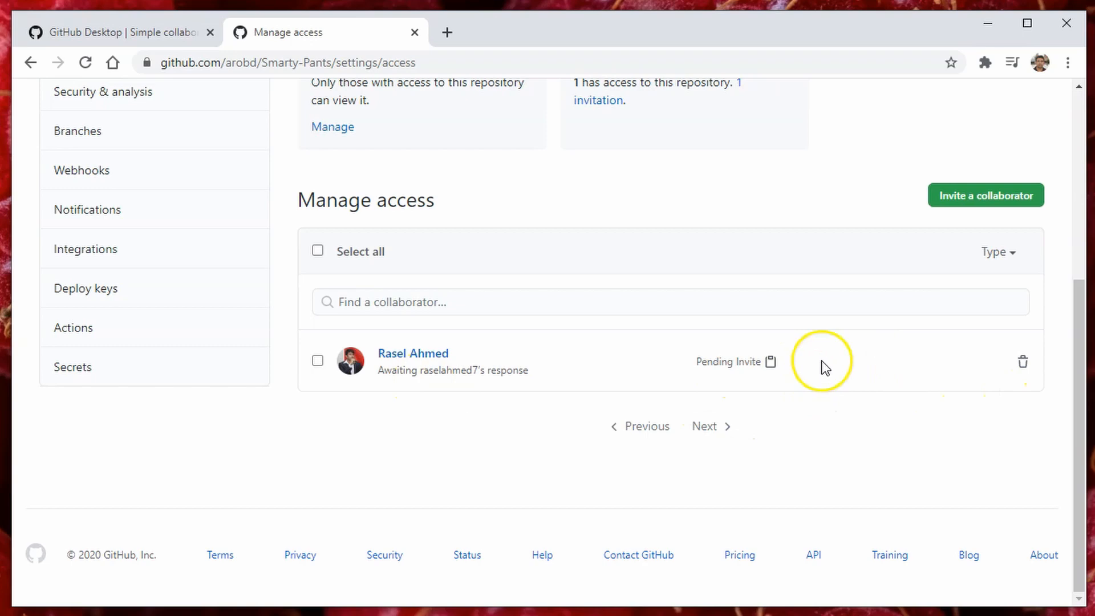
{"action": "scroll", "coordinate": [815, 422], "scroll_direction": "up", "scroll_amount": 2}
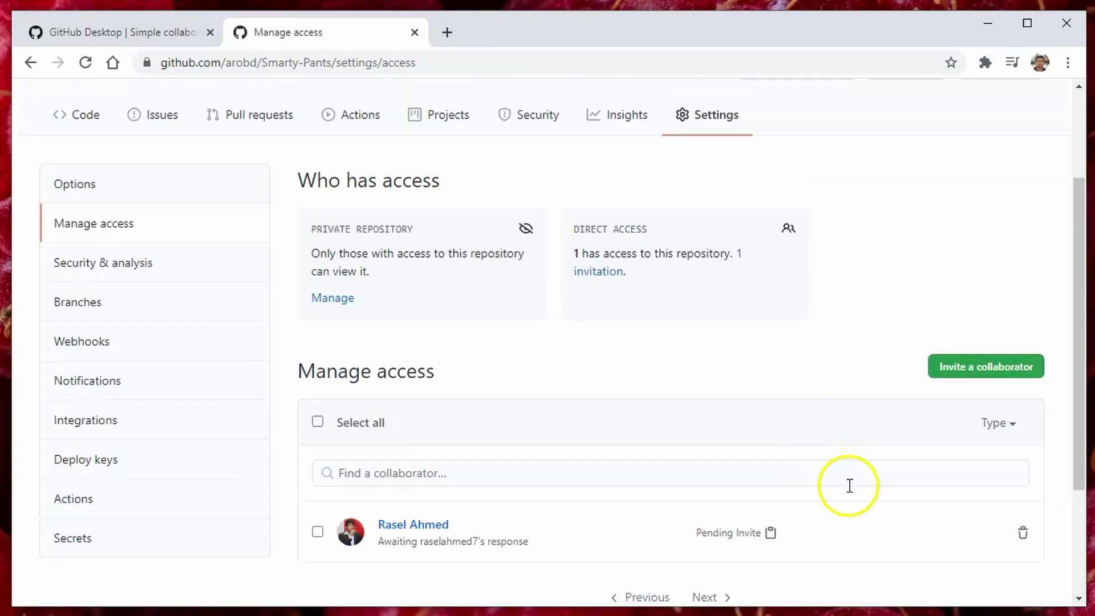
{"action": "scroll", "coordinate": [848, 496], "scroll_direction": "down", "scroll_amount": 2}
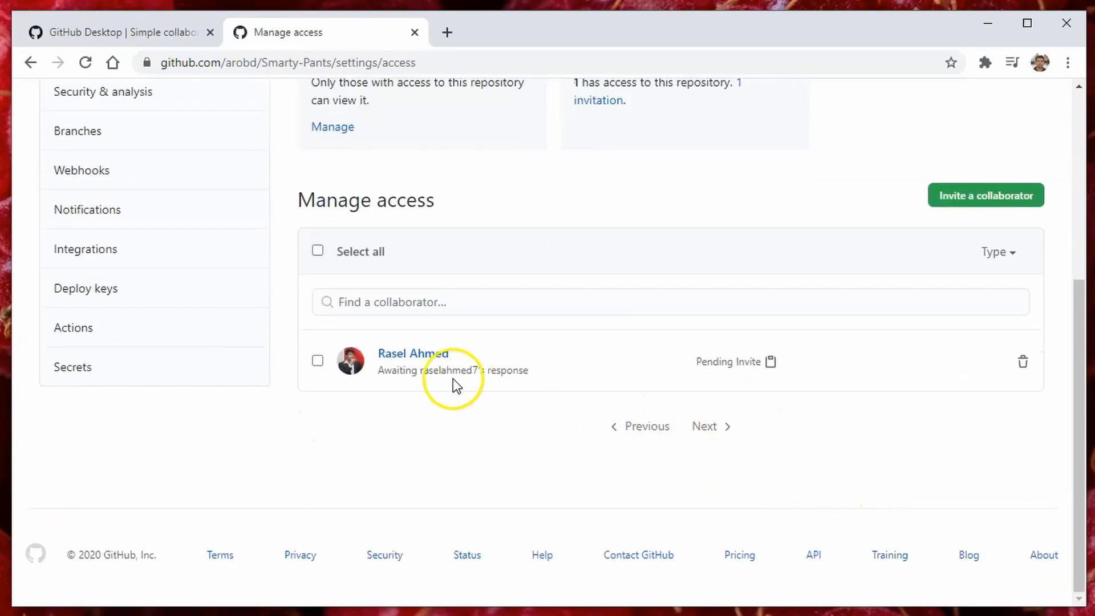
{"action": "scroll", "coordinate": [492, 429], "scroll_direction": "up", "scroll_amount": 2}
{"action": "scroll", "coordinate": [437, 479], "scroll_direction": "down", "scroll_amount": 2}
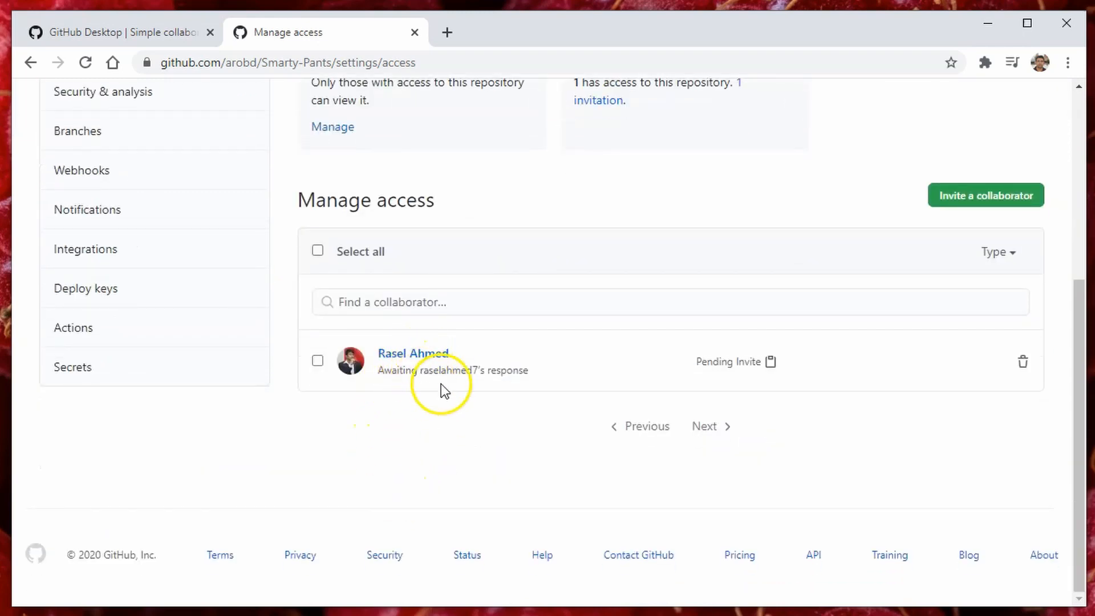
{"action": "scroll", "coordinate": [478, 447], "scroll_direction": "up", "scroll_amount": 1}
{"action": "scroll", "coordinate": [478, 448], "scroll_direction": "up", "scroll_amount": 3}
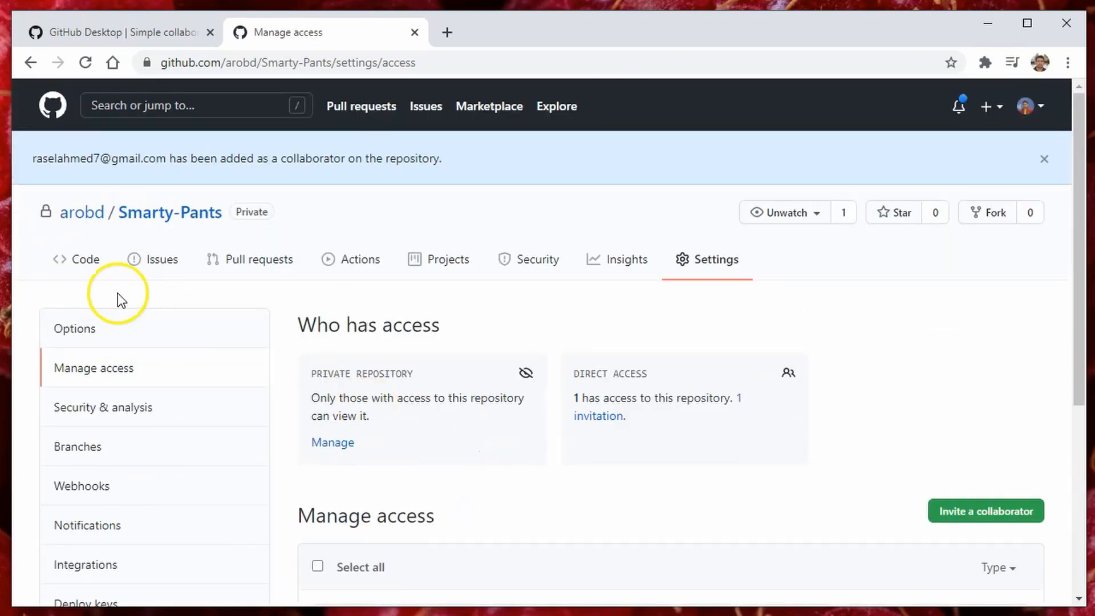
Return to the Smarty-Pants code page, then switch back to Sublime Text
{"action": "left_click", "coordinate": [168, 213]}
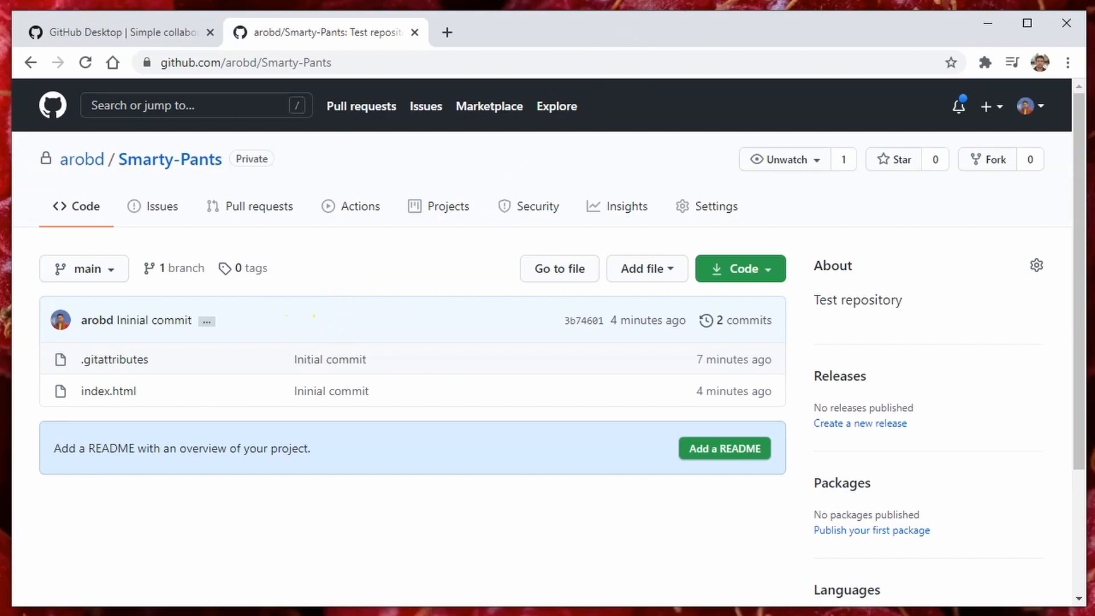
{"action": "key", "text": "alt+Tab"}
Add the Smarty-Pants folder to Sublime Text via File > Open Folder
{"action": "left_click", "coordinate": [28, 47]}
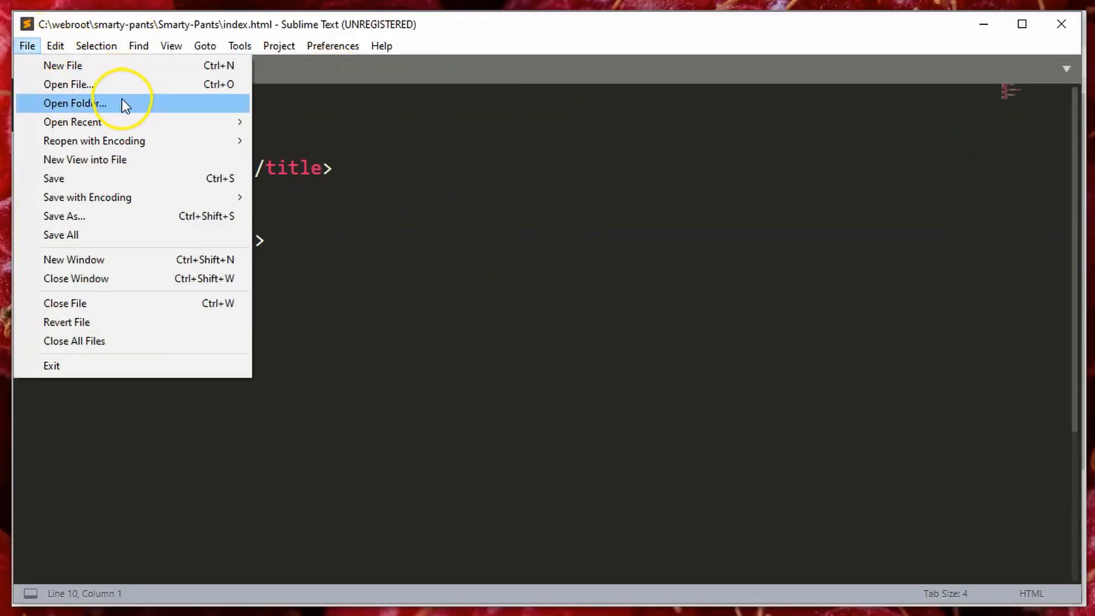
{"action": "left_click", "coordinate": [122, 102]}
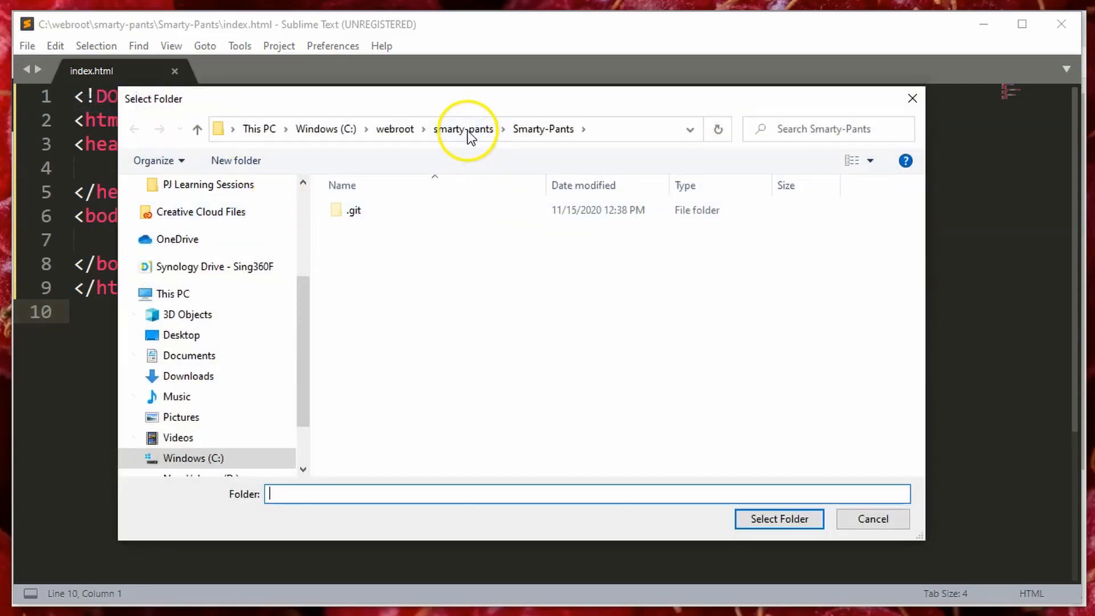
{"action": "left_click", "coordinate": [544, 128]}
{"action": "left_click", "coordinate": [779, 519]}
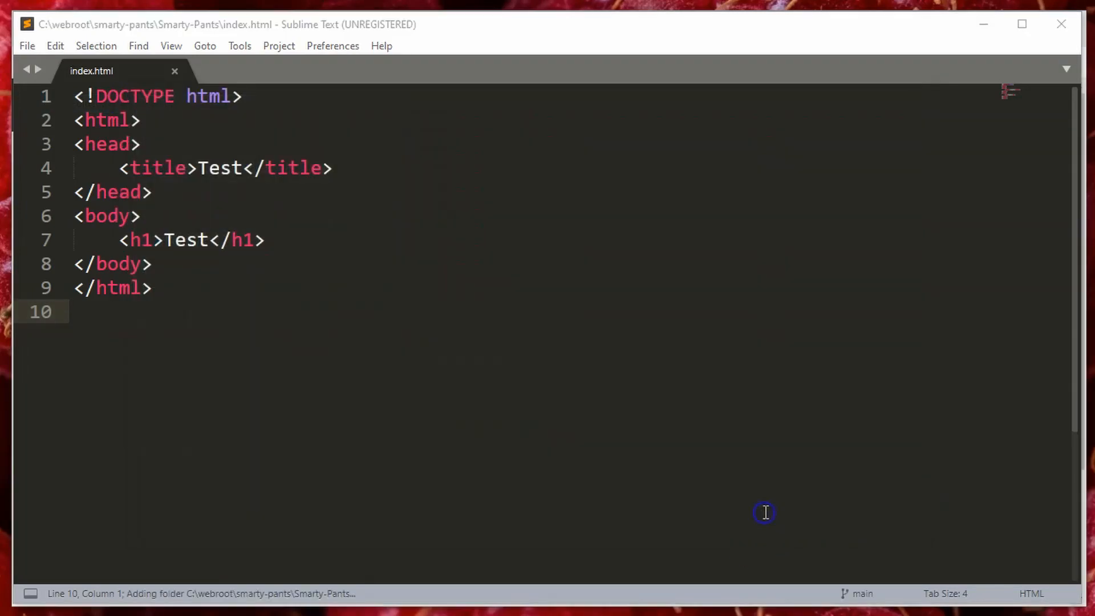
Arrange the editor window, widen the sidebar and load index.html from the Smarty-Pants folder
{"action": "left_click", "coordinate": [985, 24]}
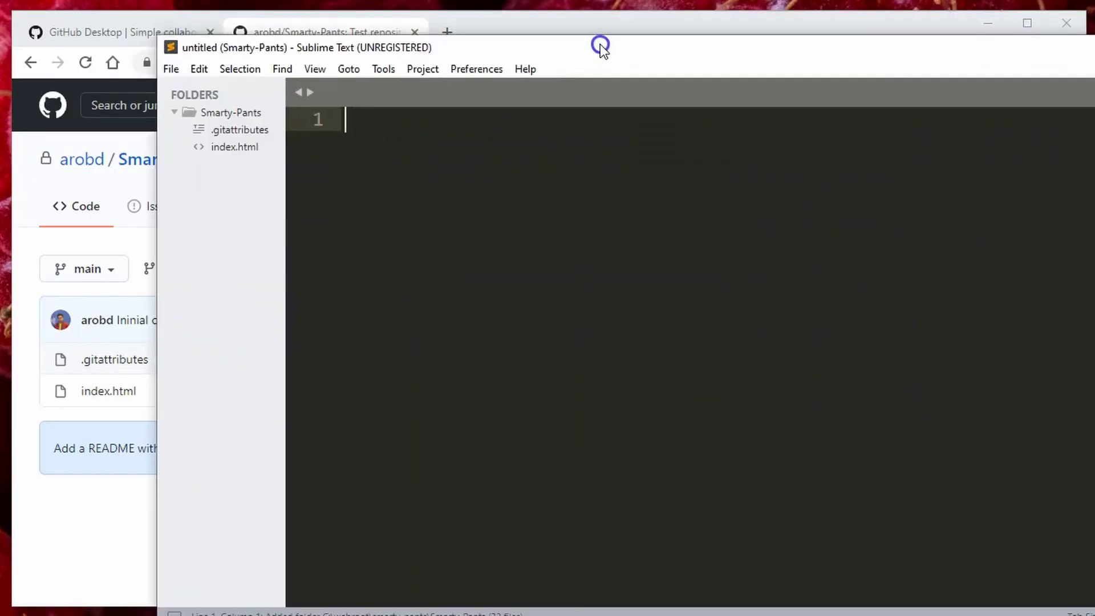
{"action": "left_click_drag", "start_coordinate": [599, 39], "coordinate": [462, 28]}
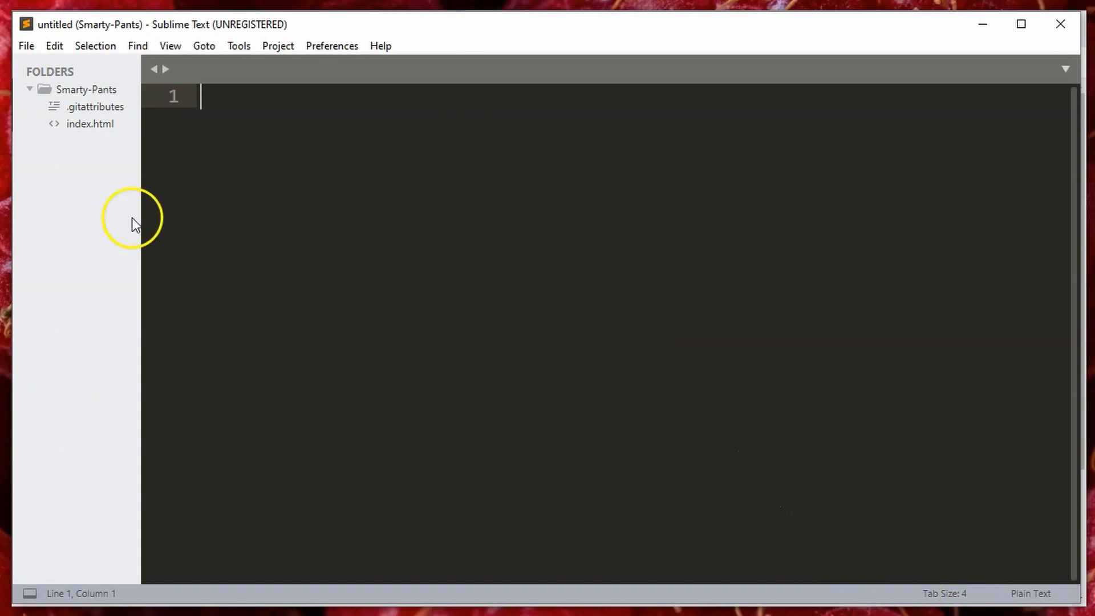
{"action": "left_click_drag", "start_coordinate": [143, 188], "coordinate": [186, 192]}
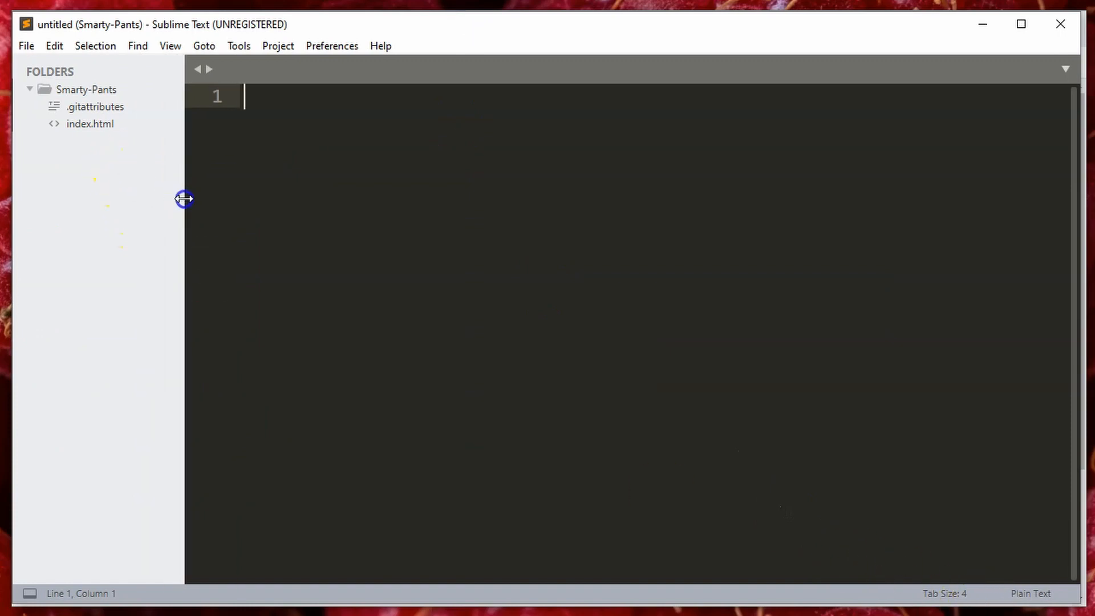
{"action": "double_click", "coordinate": [90, 124]}
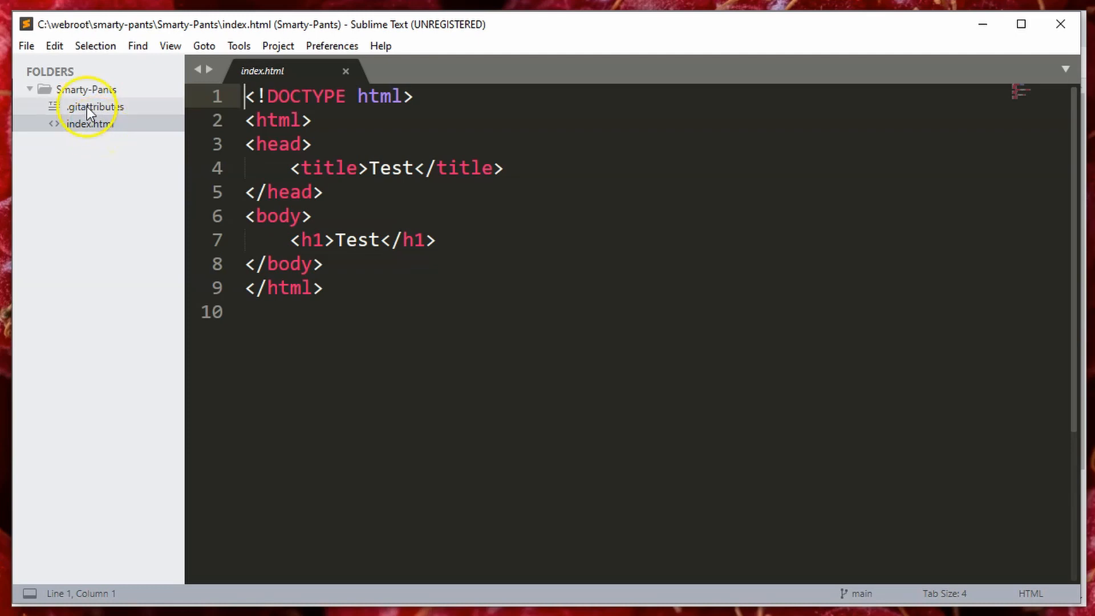
Create task001 and task002 folders inside the Smarty-Pants project sidebar
{"action": "left_click", "coordinate": [86, 90]}
{"action": "left_click", "coordinate": [86, 90]}
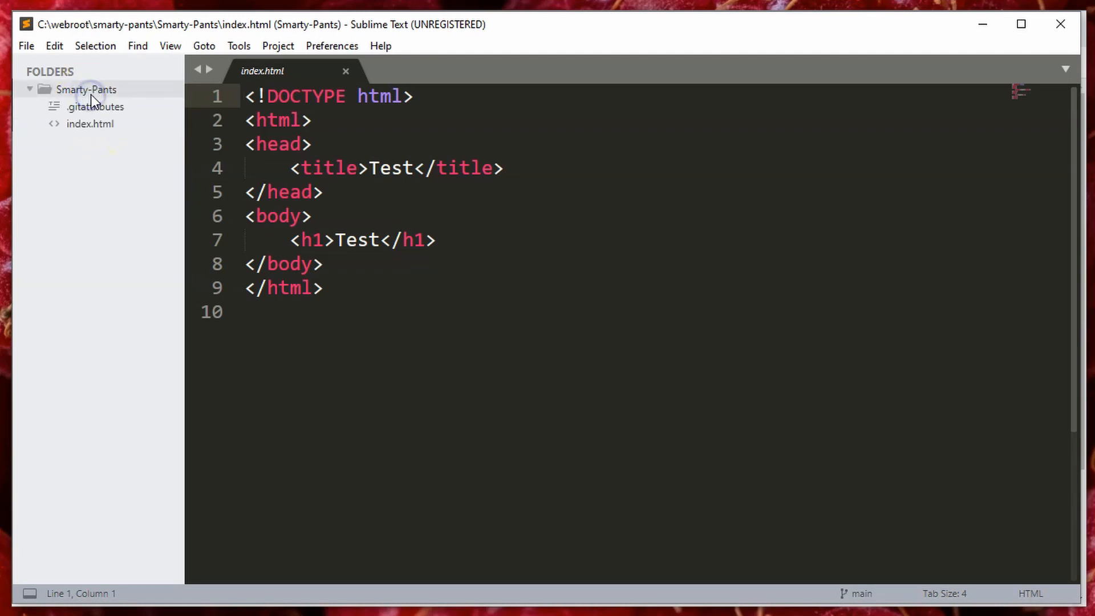
{"action": "right_click", "coordinate": [86, 90]}
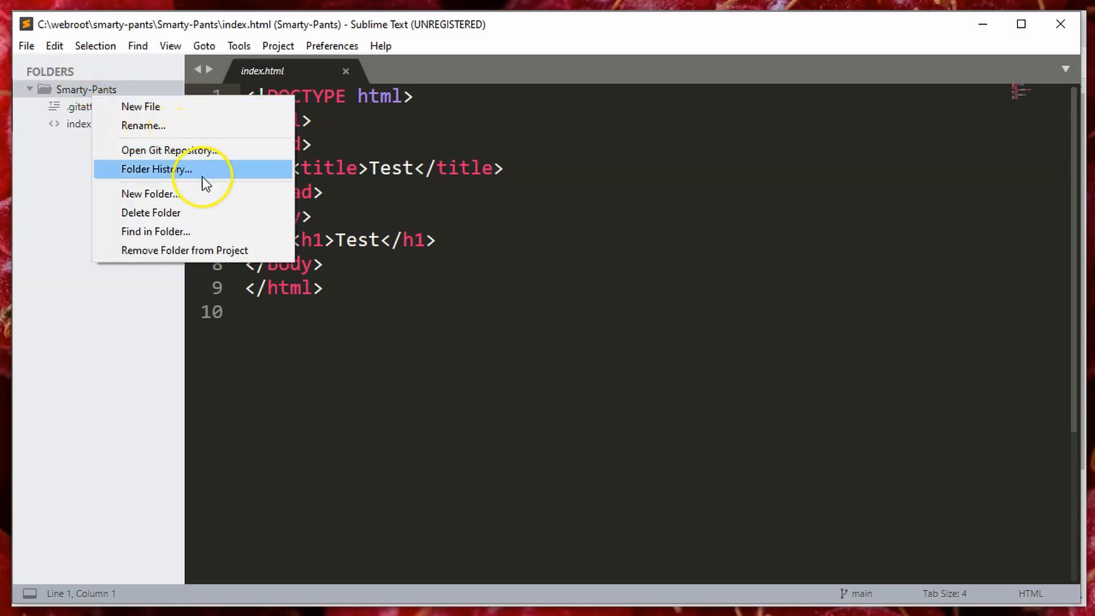
{"action": "left_click", "coordinate": [204, 192]}
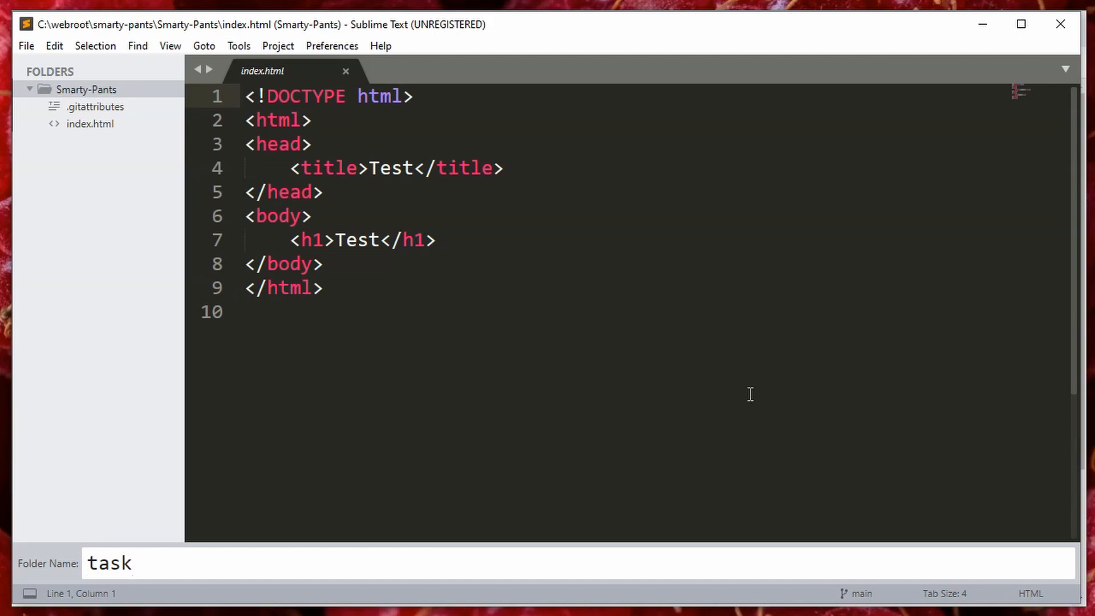
{"action": "type", "text": "01"}
{"action": "key", "text": "Return"}
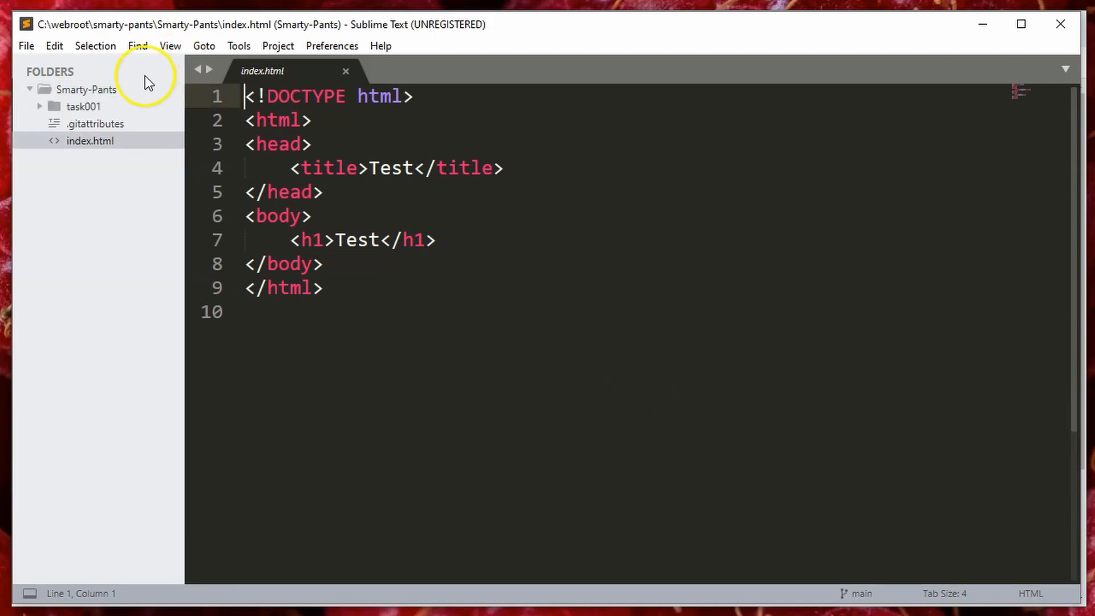
{"action": "right_click", "coordinate": [116, 89]}
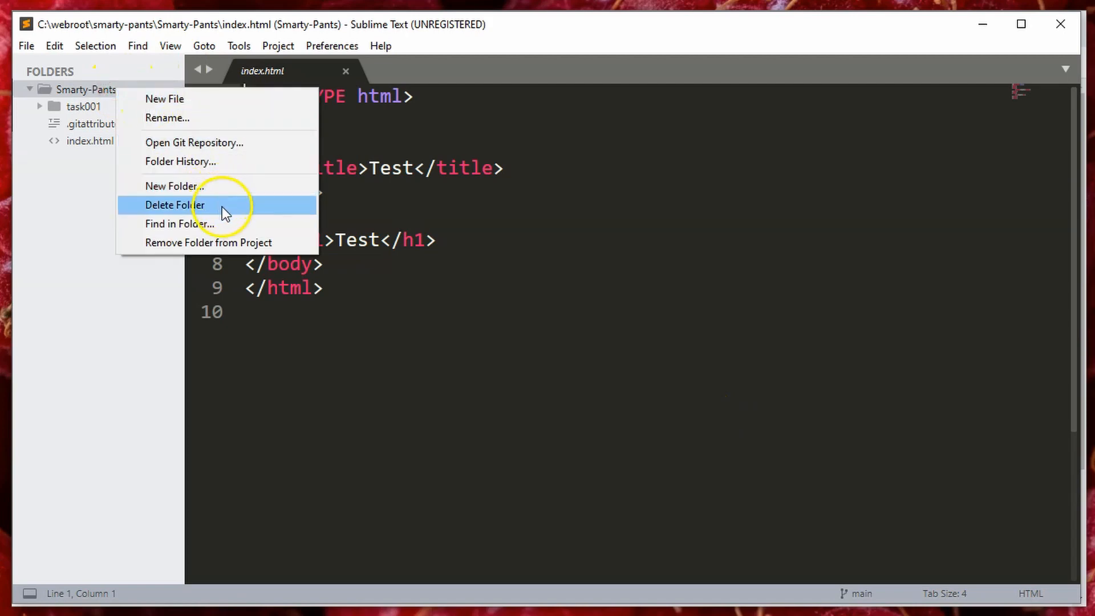
{"action": "left_click", "coordinate": [224, 187]}
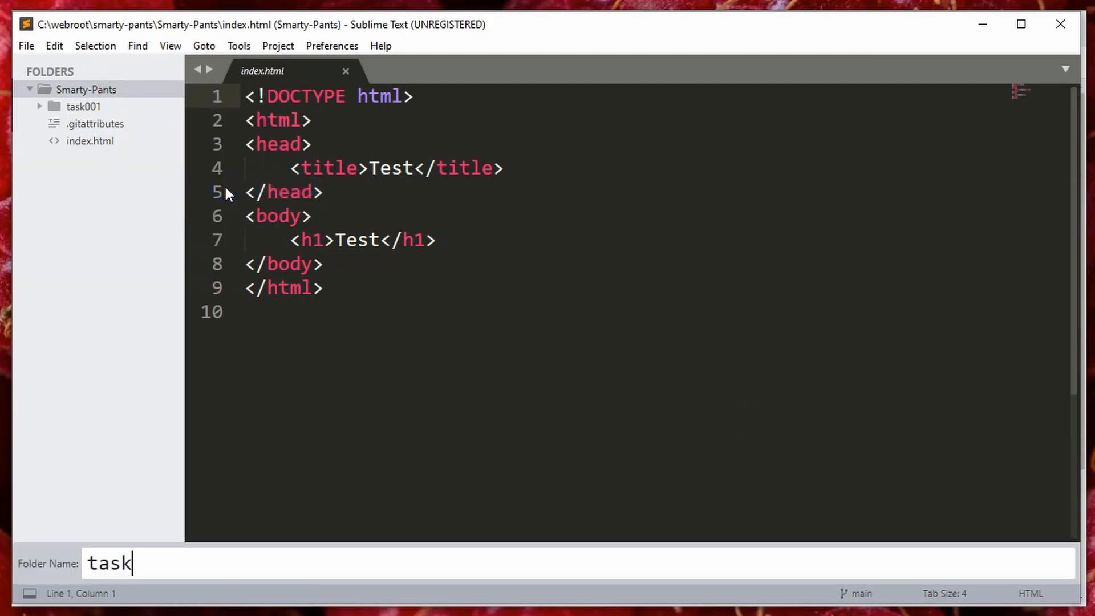
{"action": "type", "text": "002"}
{"action": "key", "text": "Return"}
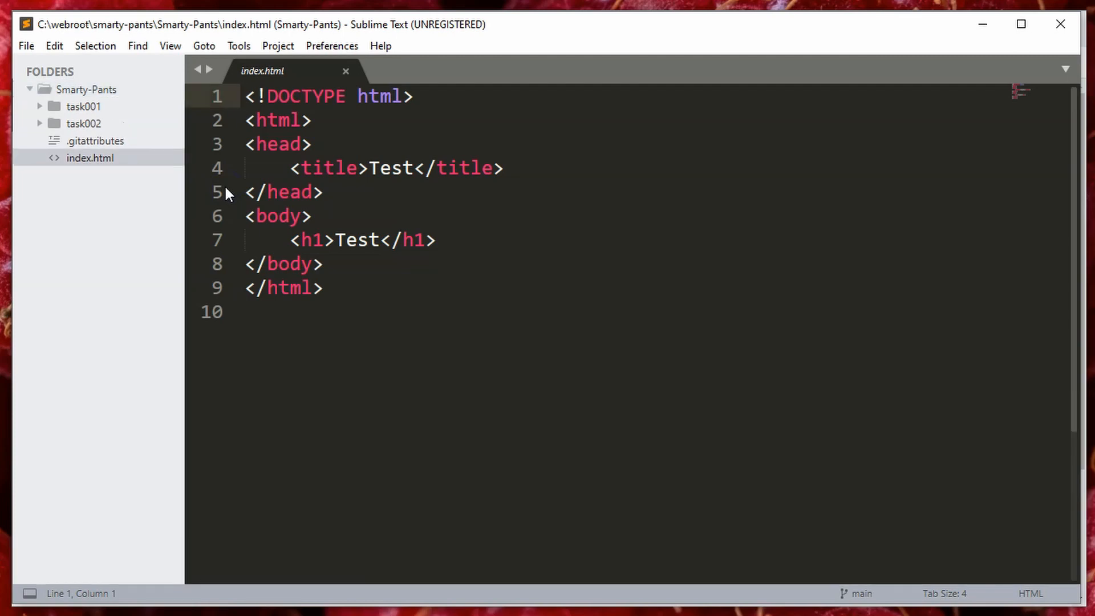
Start a new empty file inside the task001 folder
{"action": "right_click", "coordinate": [83, 106]}
{"action": "left_click", "coordinate": [141, 121]}
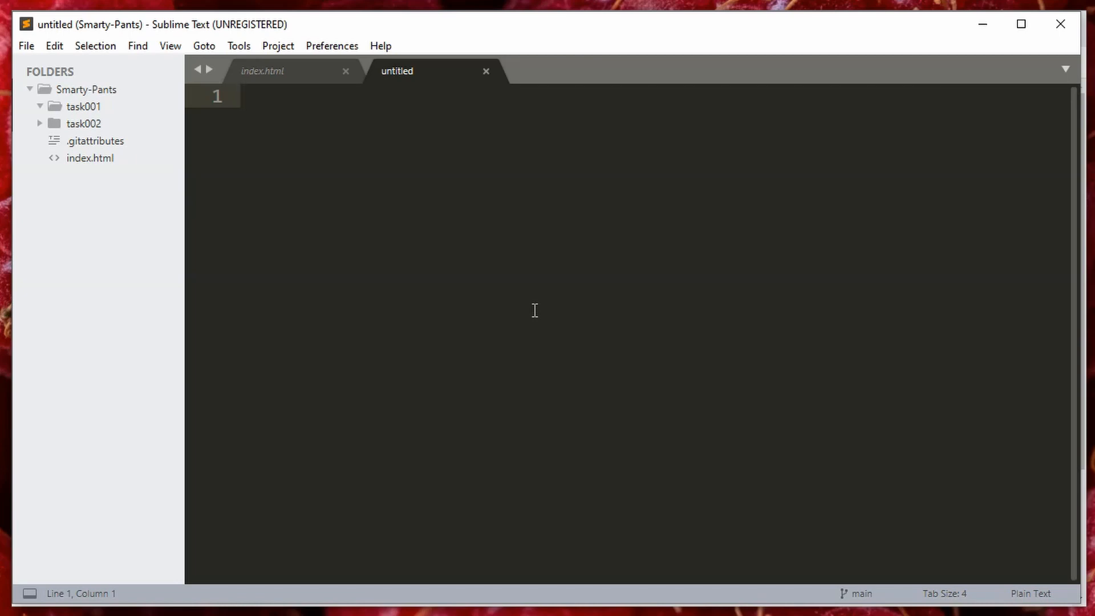
{"action": "type", "text": "index"}
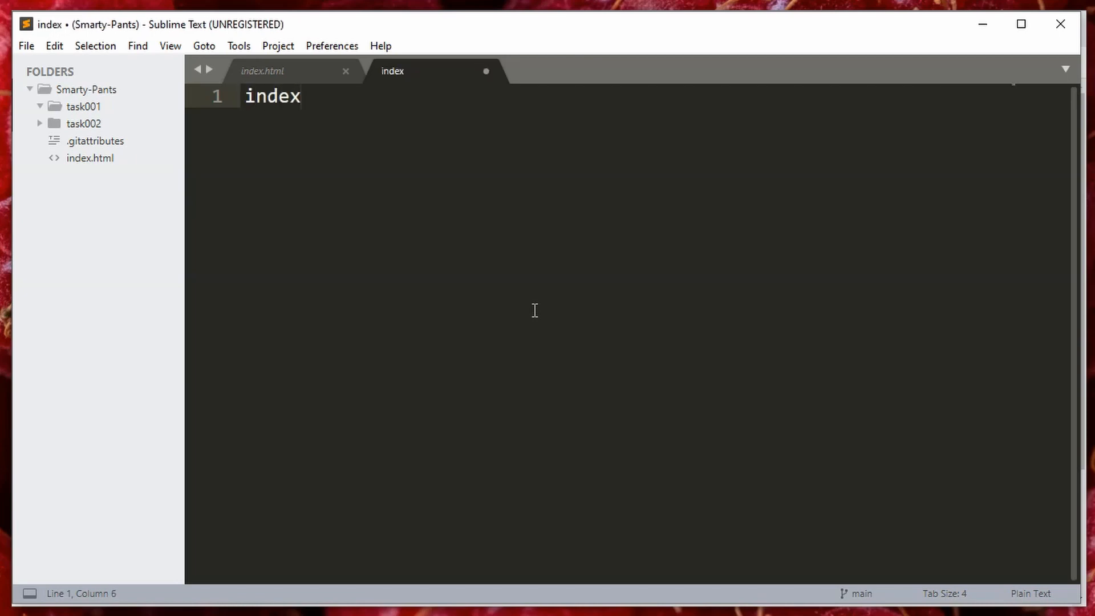
{"action": "type", "text": ".html"}
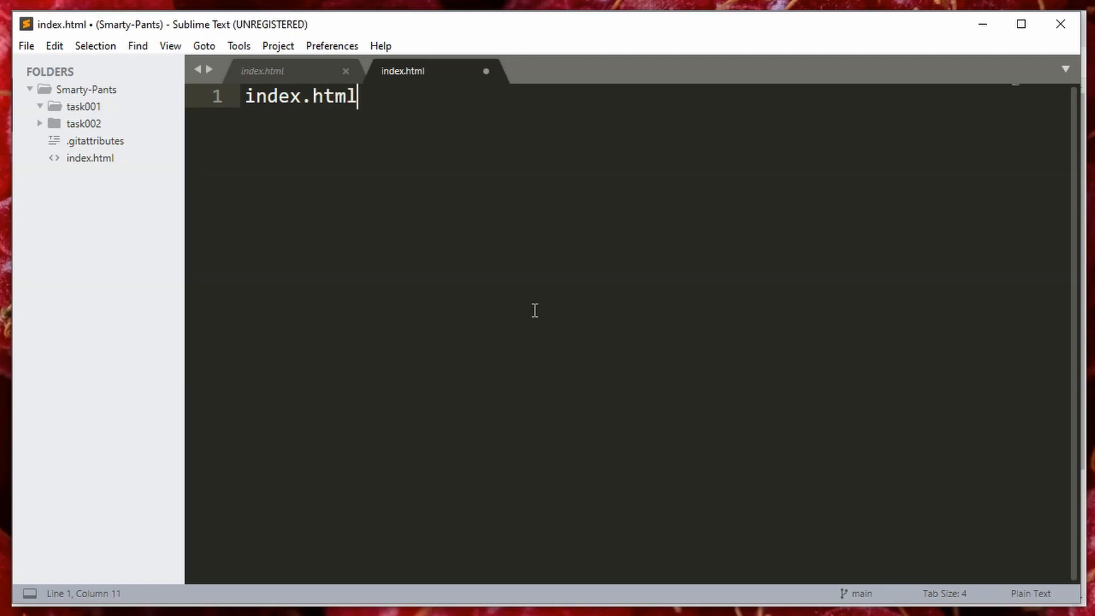
Save the new buffer reading 'index.html' as index.html inside task001
{"action": "key", "text": "ctrl+s"}
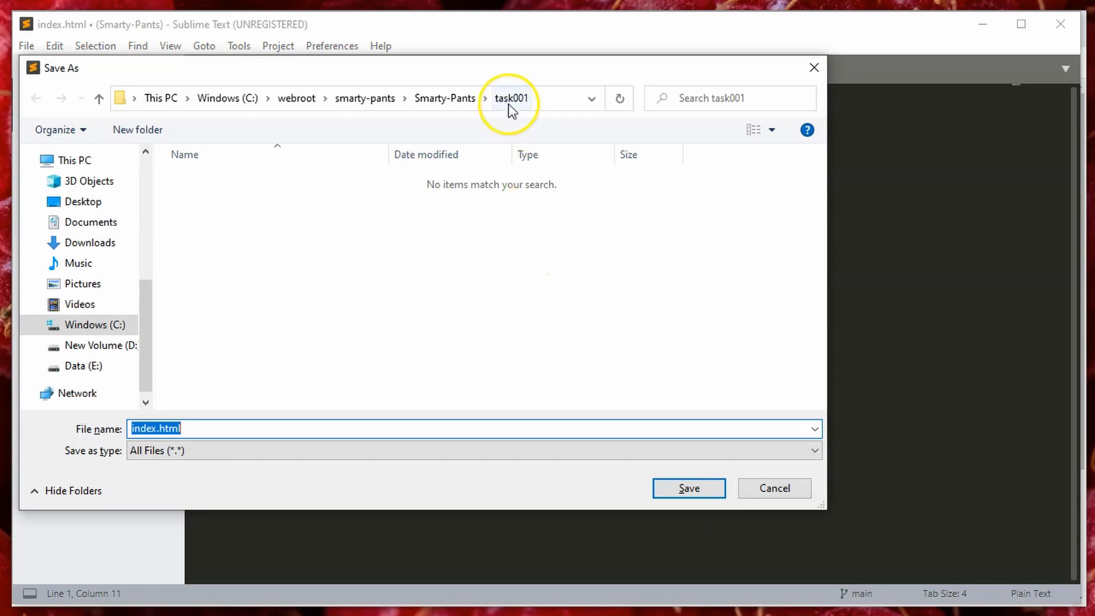
{"action": "left_click", "coordinate": [689, 489]}
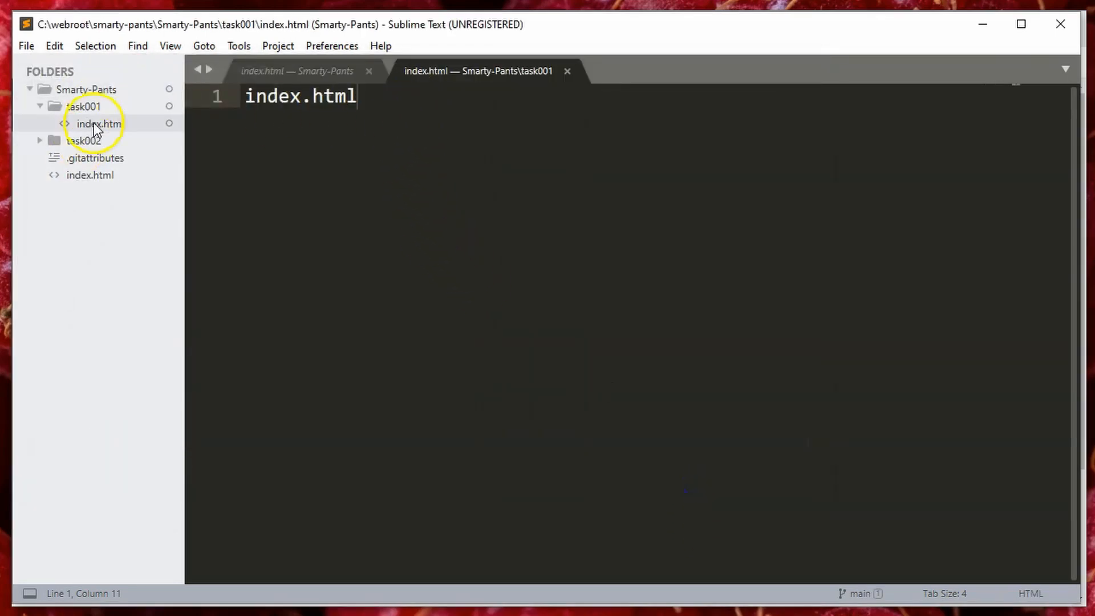
Create a new folder named css inside task001 from the Sublime sidebar
{"action": "left_click", "coordinate": [83, 106]}
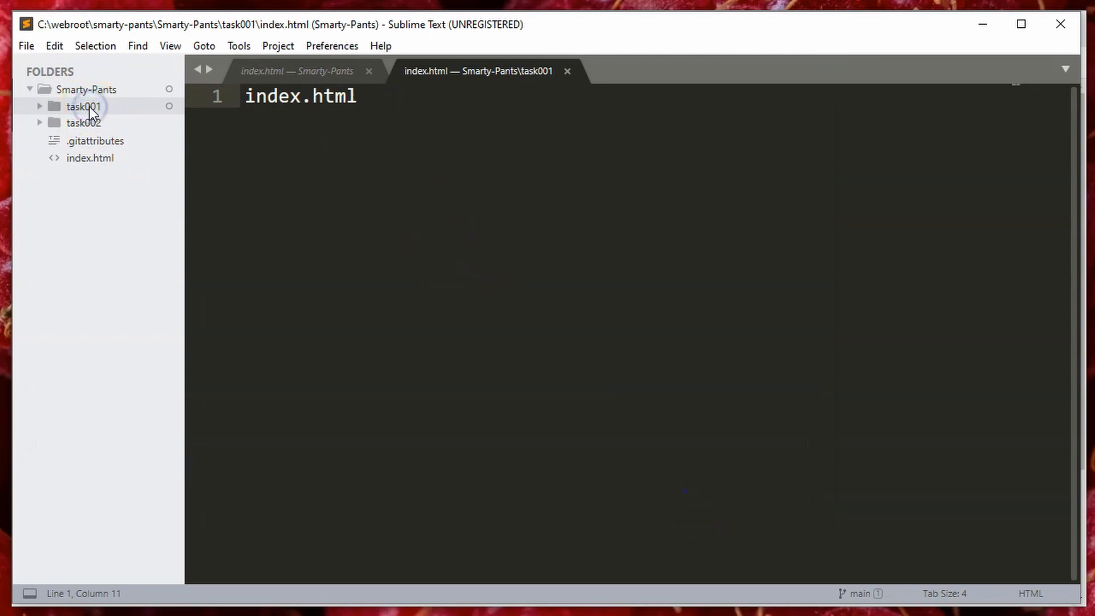
{"action": "left_click", "coordinate": [83, 106]}
{"action": "right_click", "coordinate": [83, 106]}
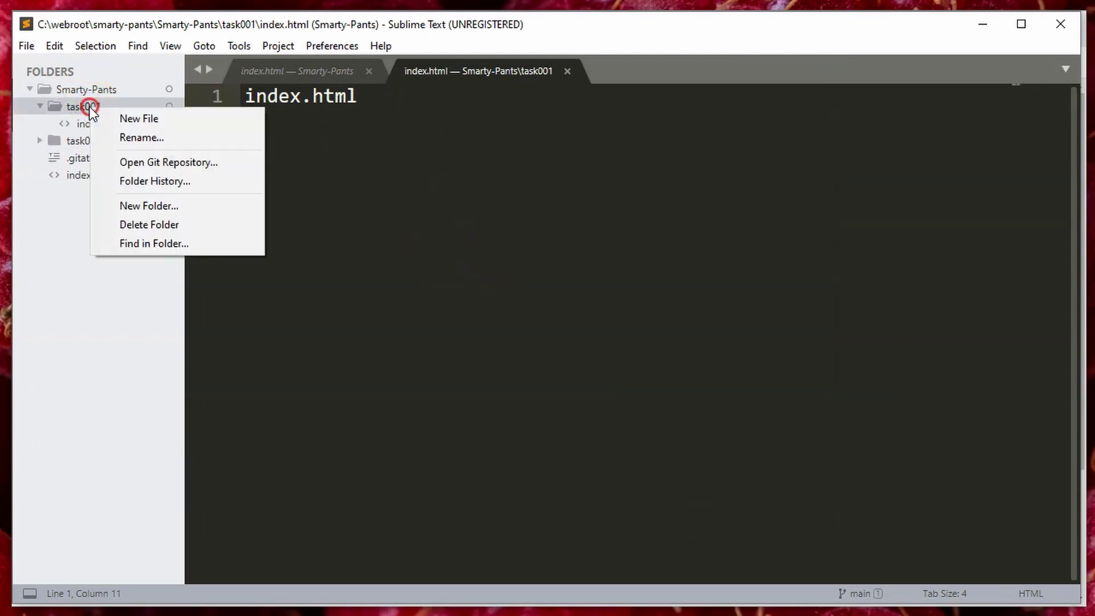
{"action": "left_click", "coordinate": [203, 207]}
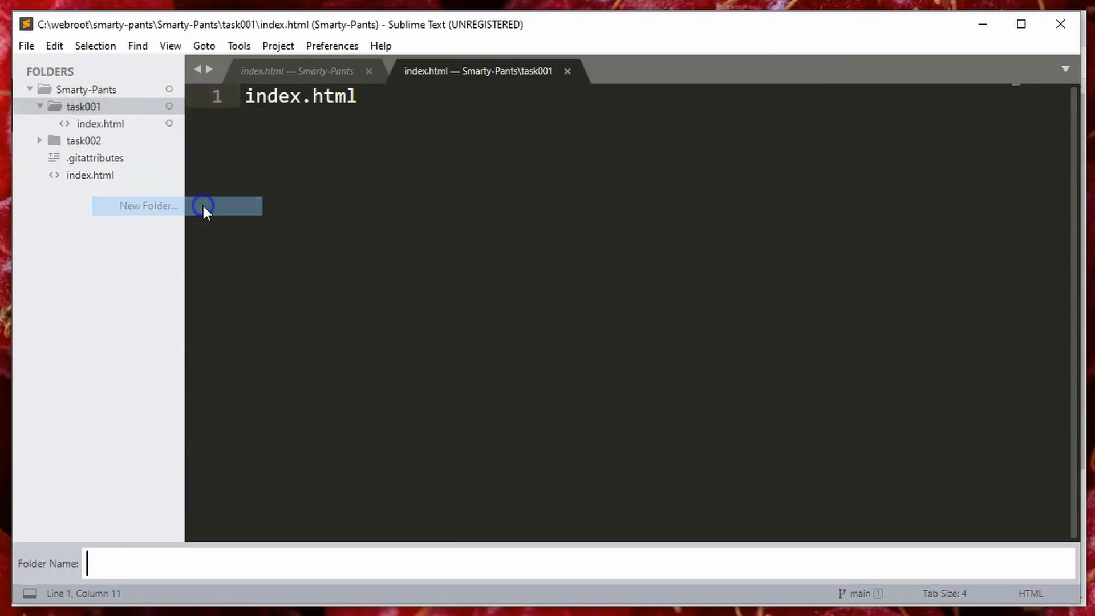
{"action": "type", "text": "css"}
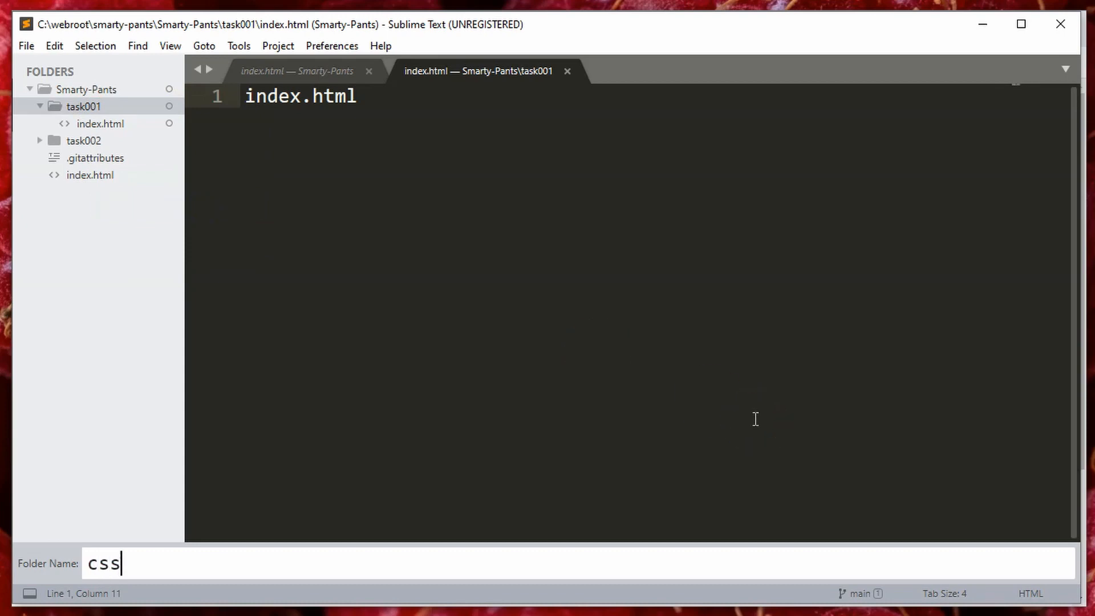
{"action": "key", "text": "Return"}
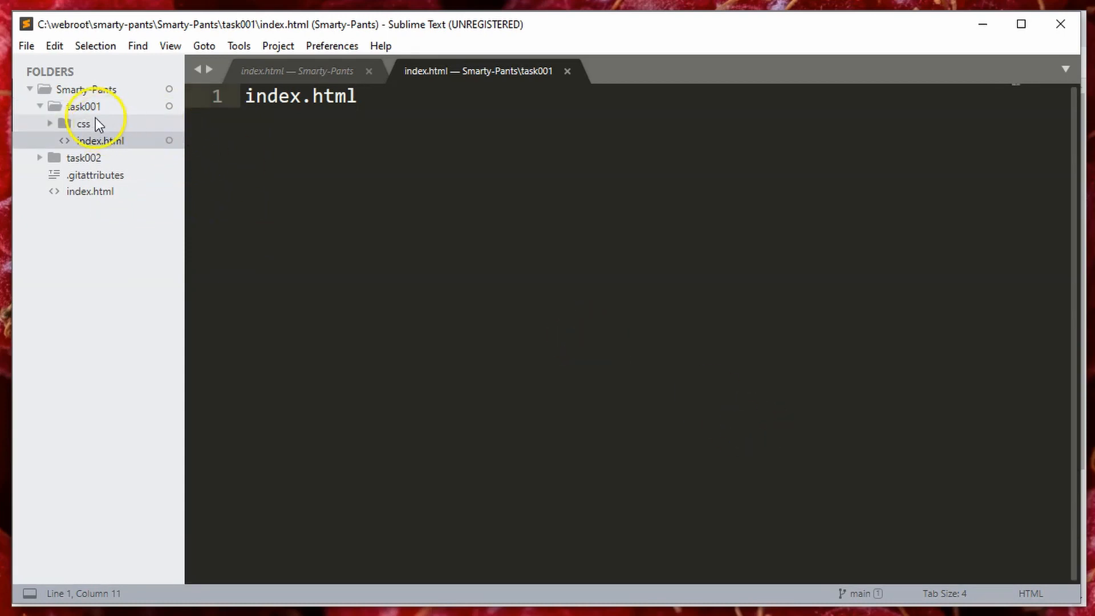
Create style.css inside the css folder, save it, and switch to GitHub Desktop
{"action": "right_click", "coordinate": [94, 121]}
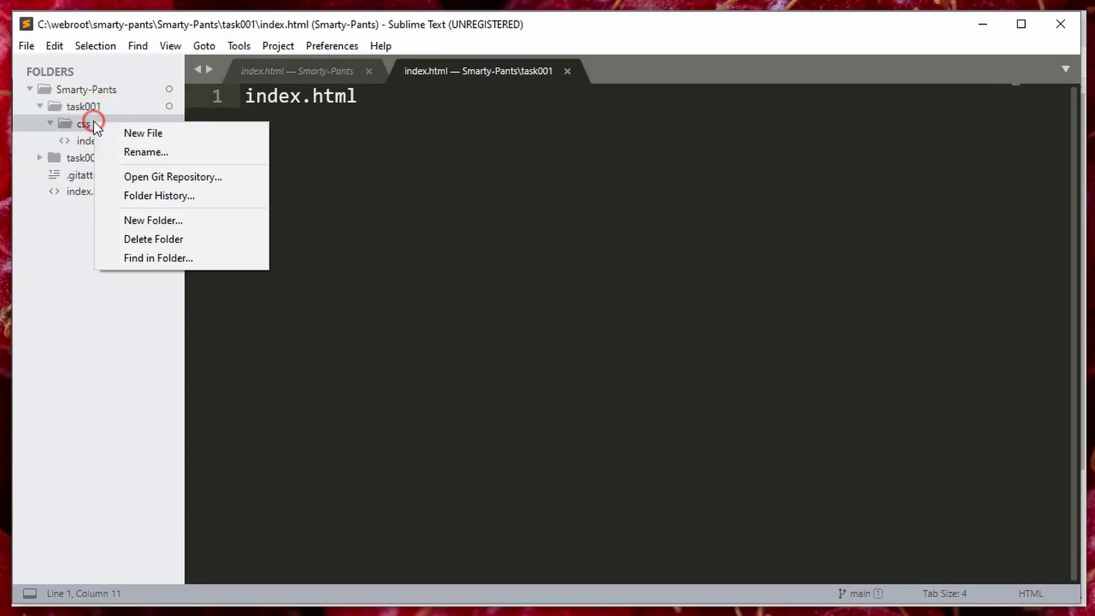
{"action": "left_click", "coordinate": [176, 135]}
{"action": "type", "text": "c"}
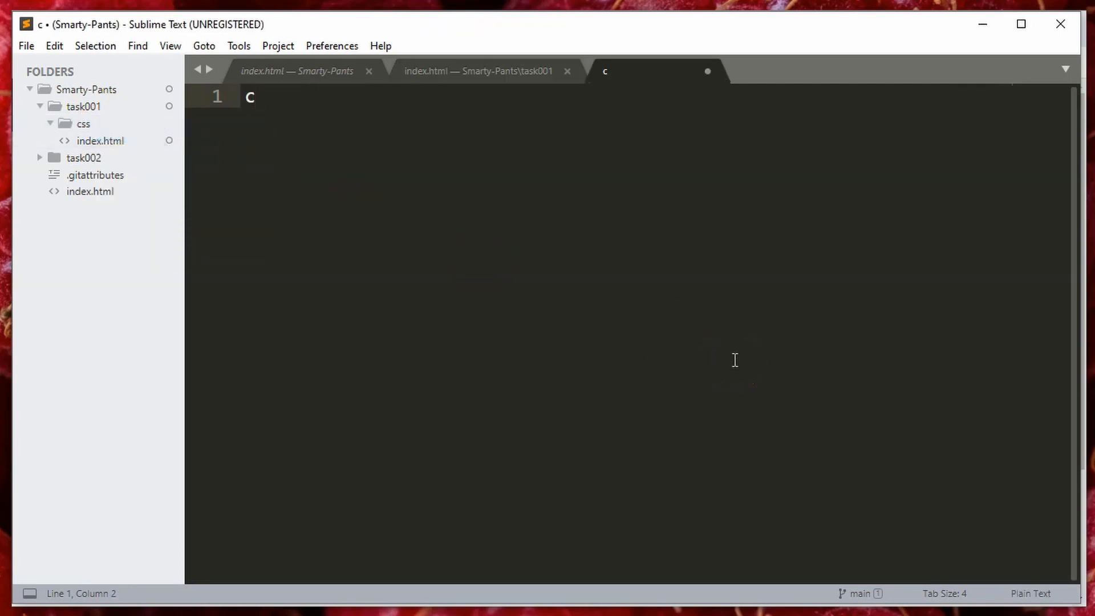
{"action": "key", "text": "BackSpace"}
{"action": "type", "text": "style.cs"}
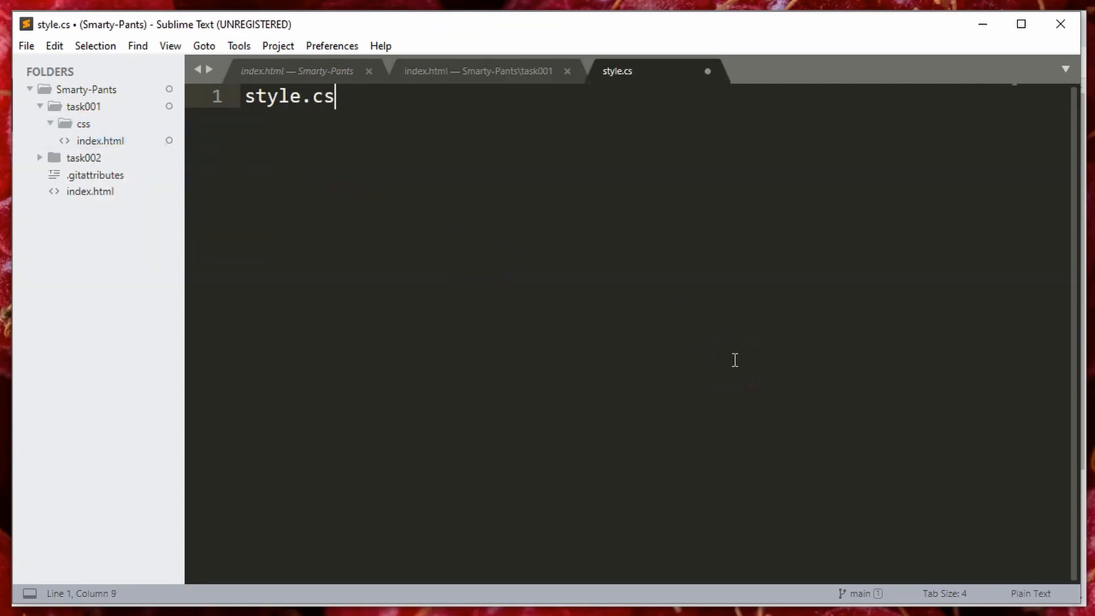
{"action": "type", "text": "s"}
{"action": "key", "text": "ctrl+s"}
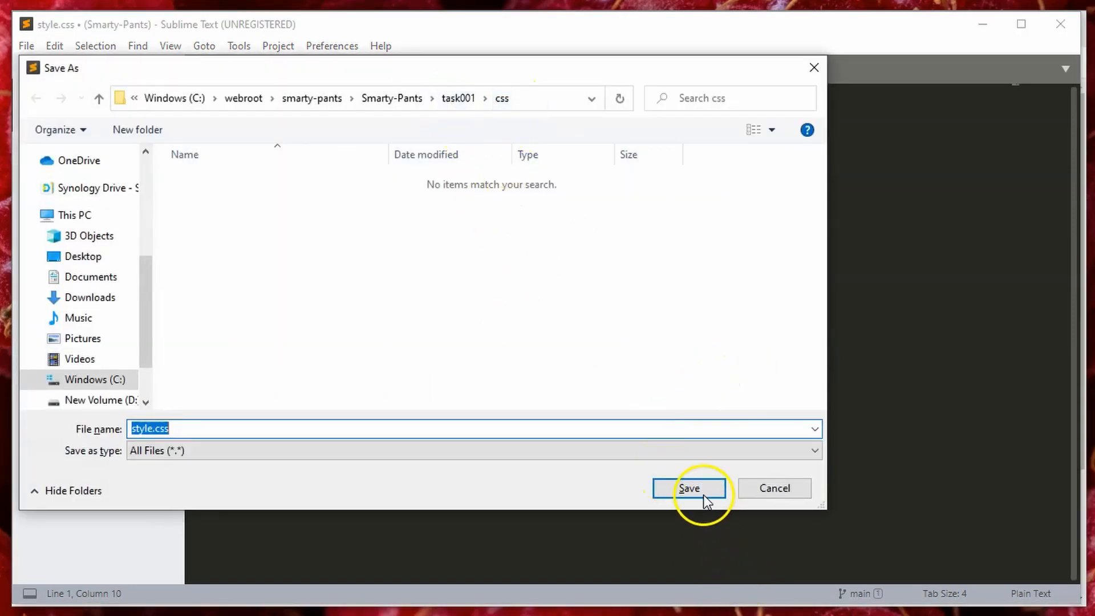
{"action": "left_click", "coordinate": [689, 488]}
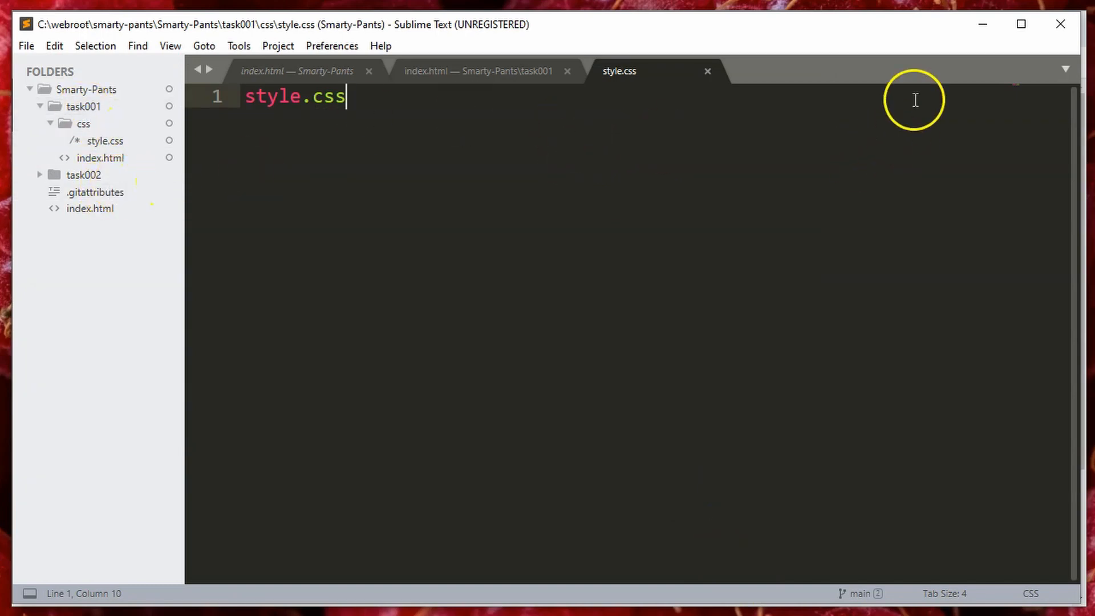
{"action": "key", "text": "alt+Tab"}
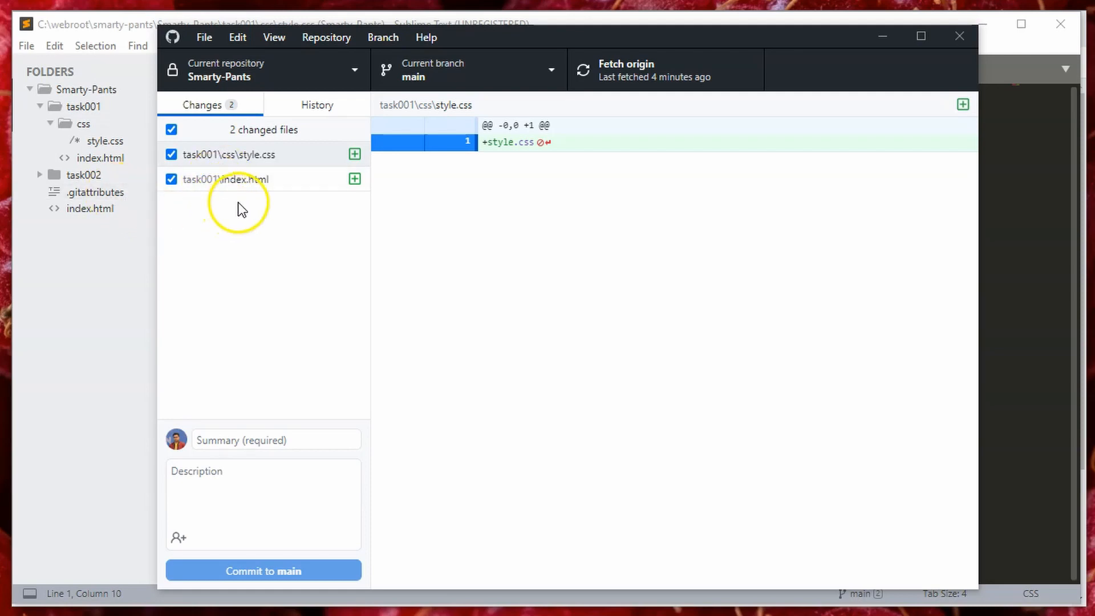
{"action": "left_click", "coordinate": [90, 180]}
Create a new file in task002 and save it as index.html
{"action": "left_click", "coordinate": [94, 173]}
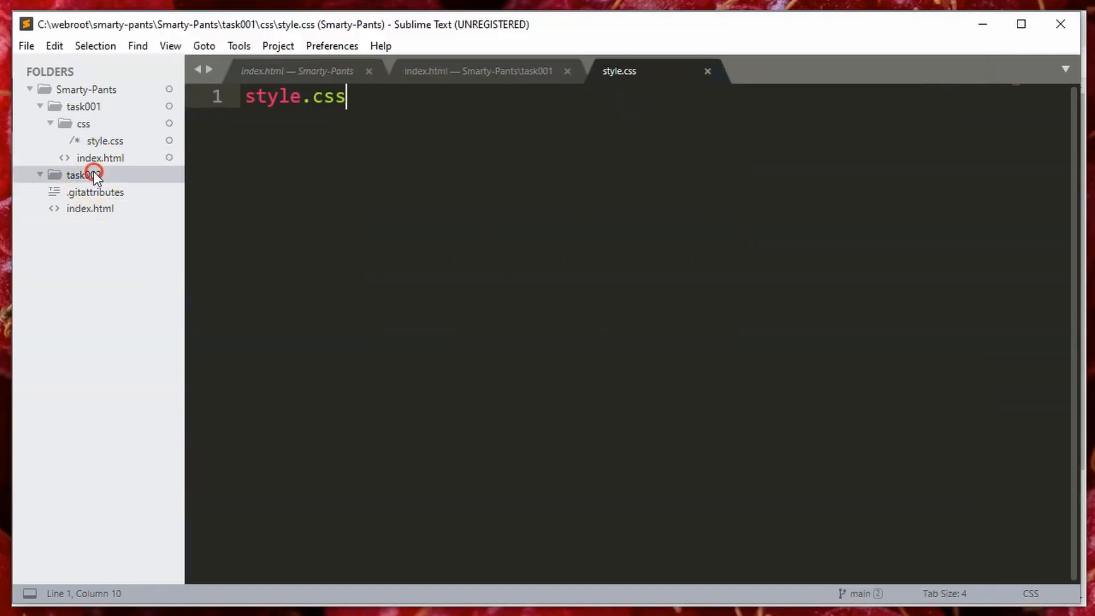
{"action": "right_click", "coordinate": [93, 171]}
{"action": "left_click", "coordinate": [187, 186]}
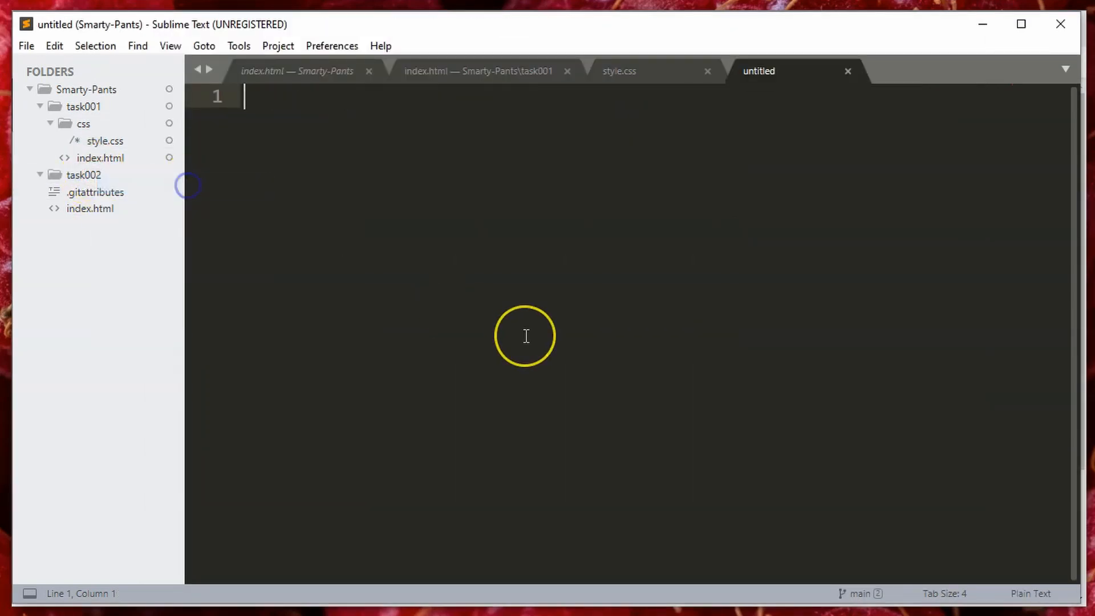
{"action": "left_click", "coordinate": [526, 337]}
{"action": "type", "text": "in"}
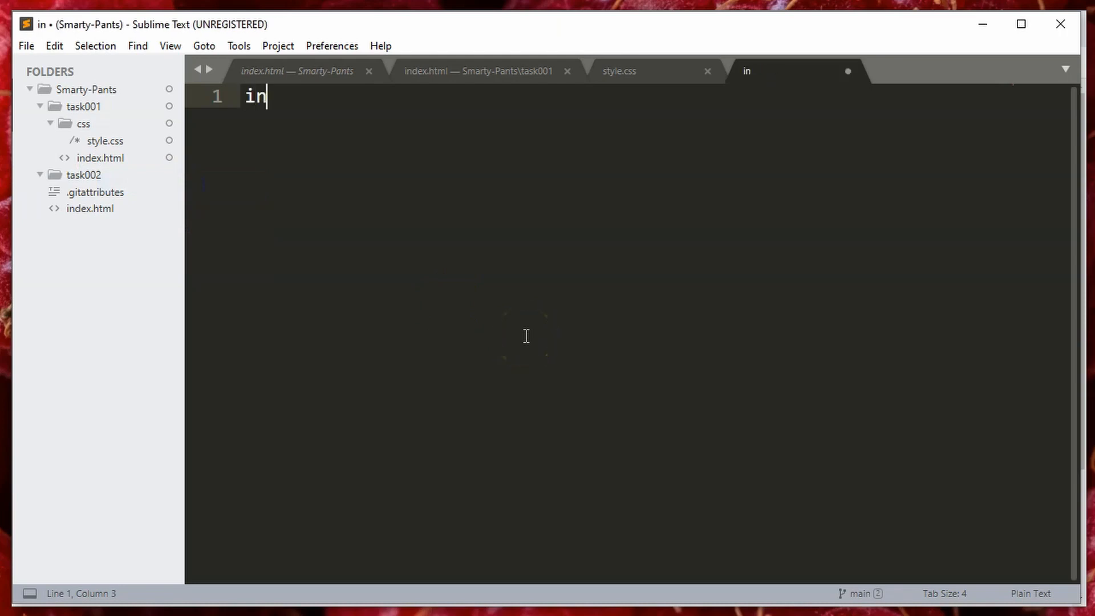
{"action": "type", "text": "dex.html"}
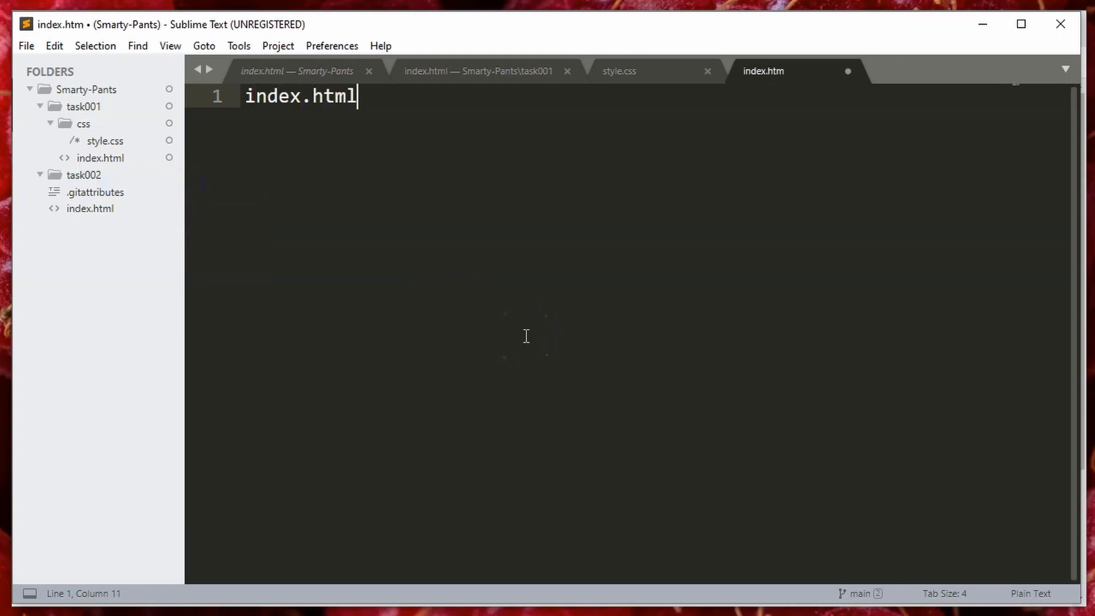
{"action": "key", "text": "ctrl+s"}
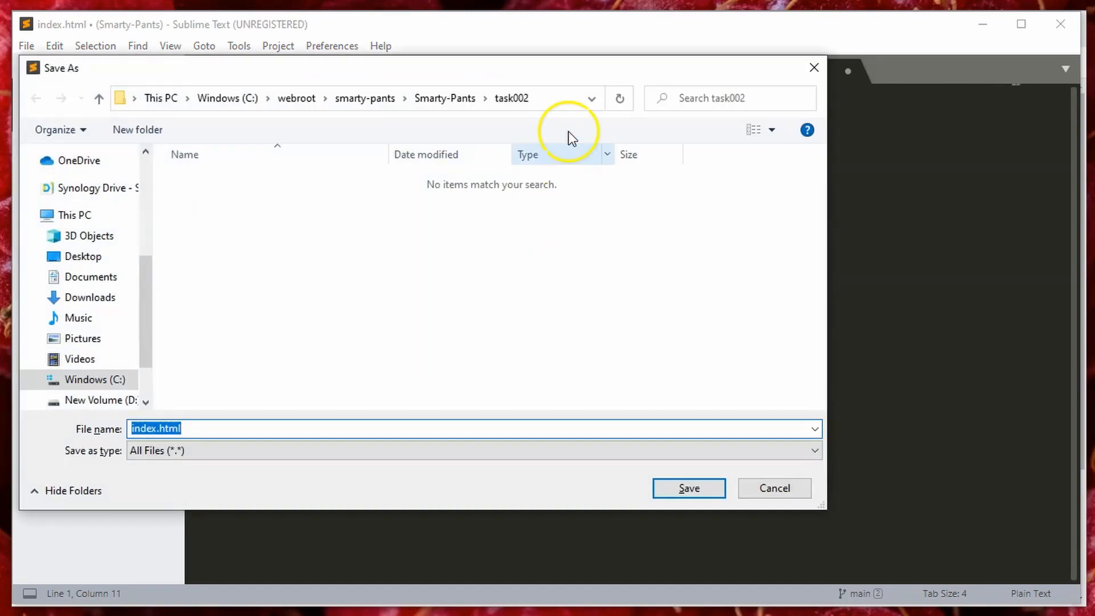
{"action": "left_click", "coordinate": [705, 484]}
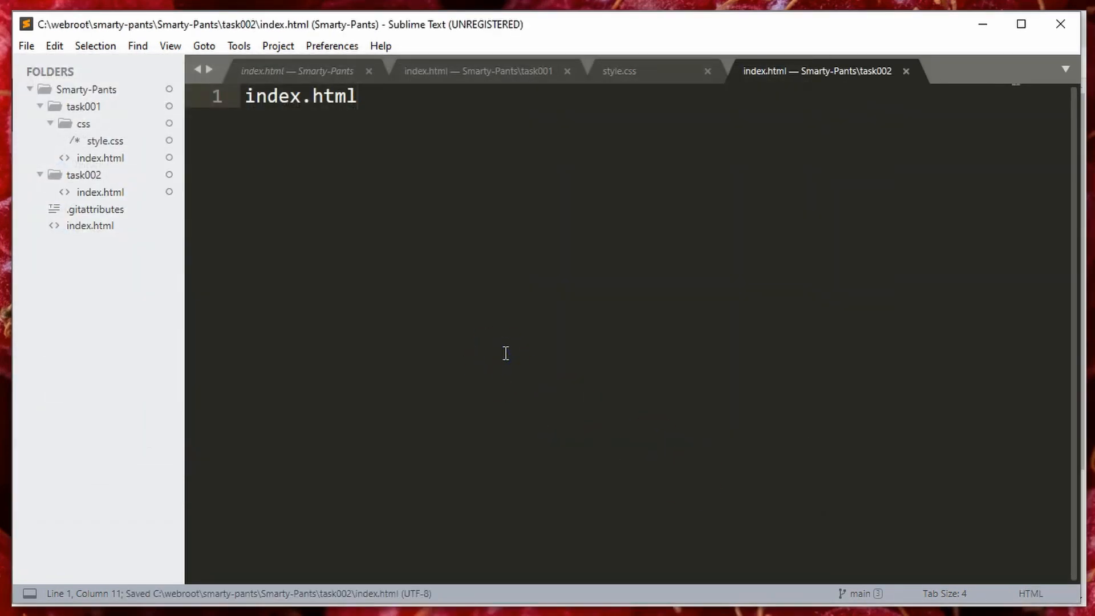
Expand the html boilerplate titled Task 002, save index.html, and switch to GitHub Desktop
{"action": "key", "text": "ctrl+a"}
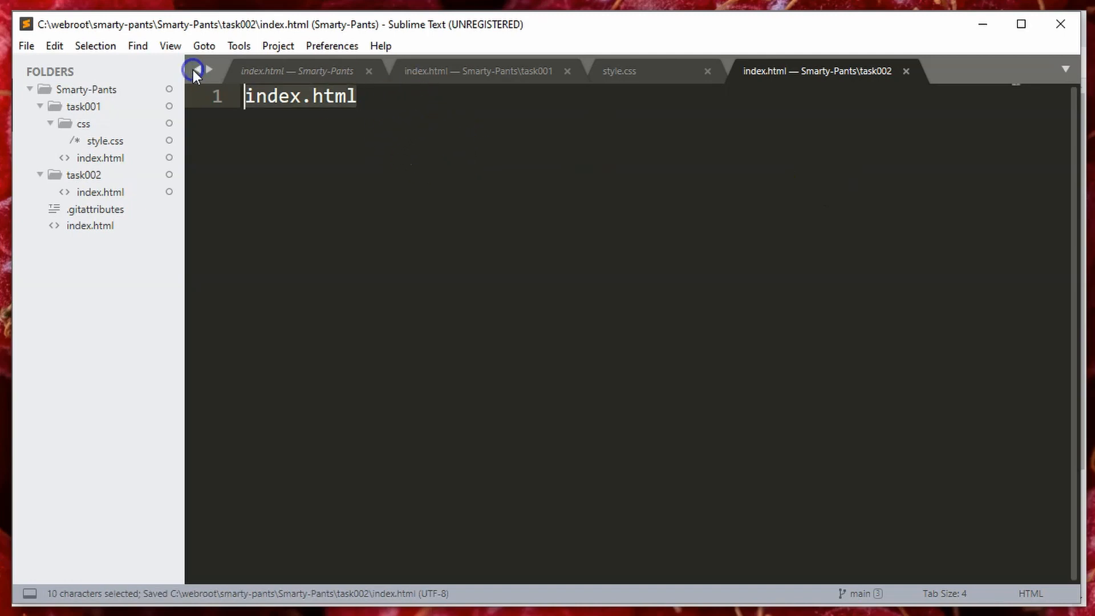
{"action": "type", "text": "<html"}
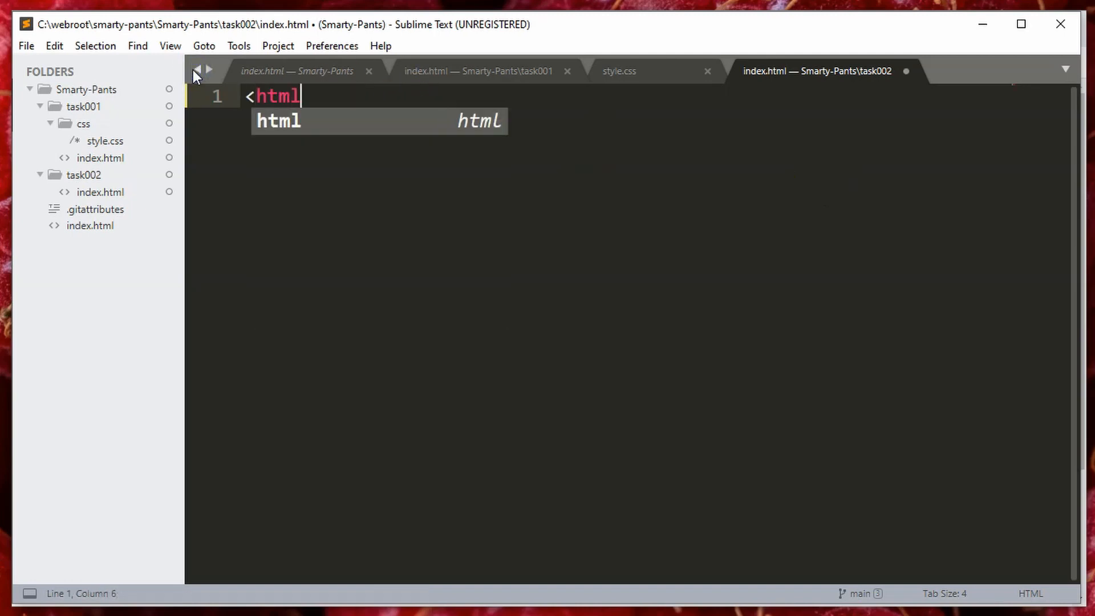
{"action": "key", "text": "Tab"}
{"action": "type", "text": "T"}
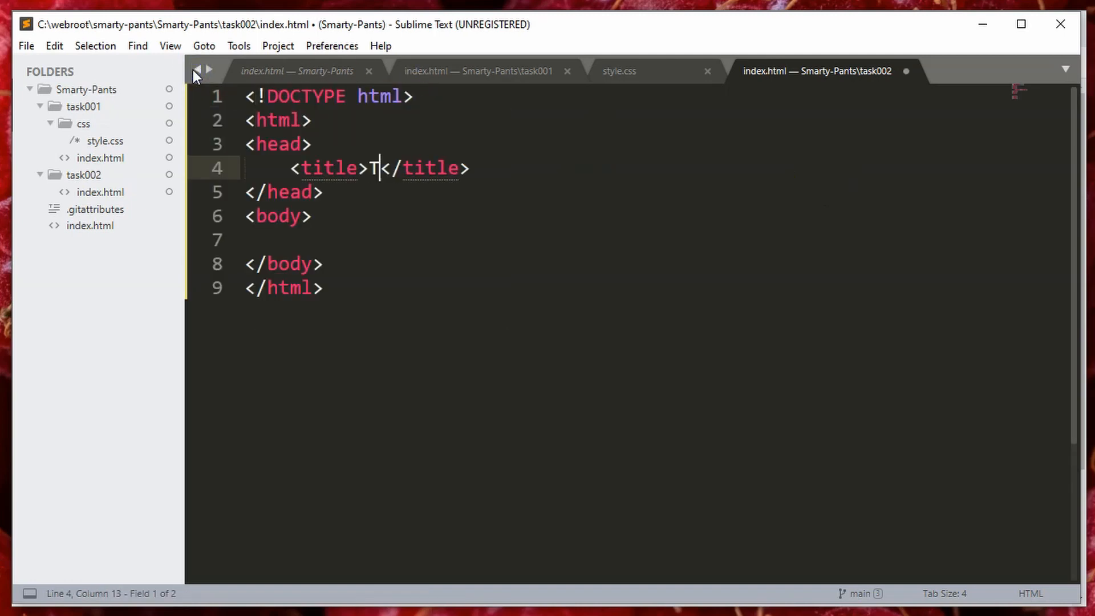
{"action": "type", "text": "ask 002"}
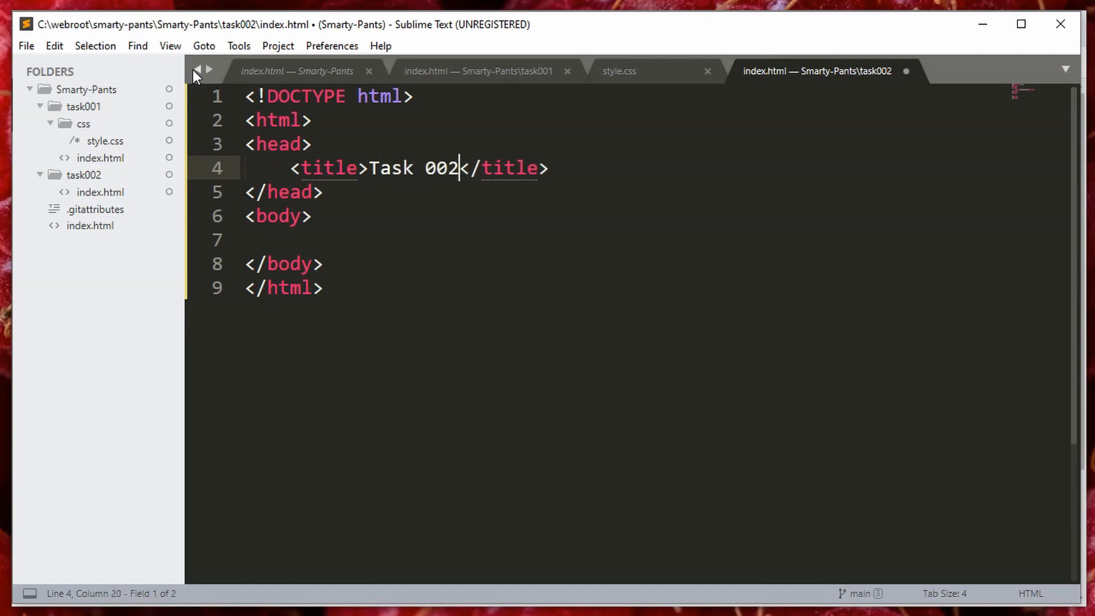
{"action": "key", "text": "ctrl+s"}
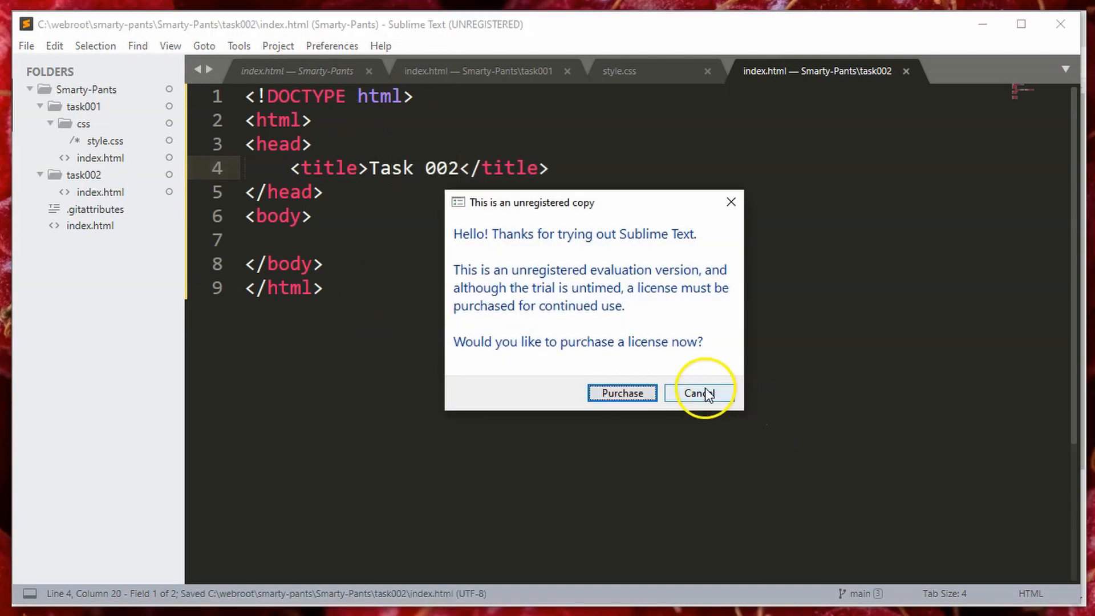
{"action": "left_click", "coordinate": [700, 393]}
{"action": "key", "text": "alt+Tab"}
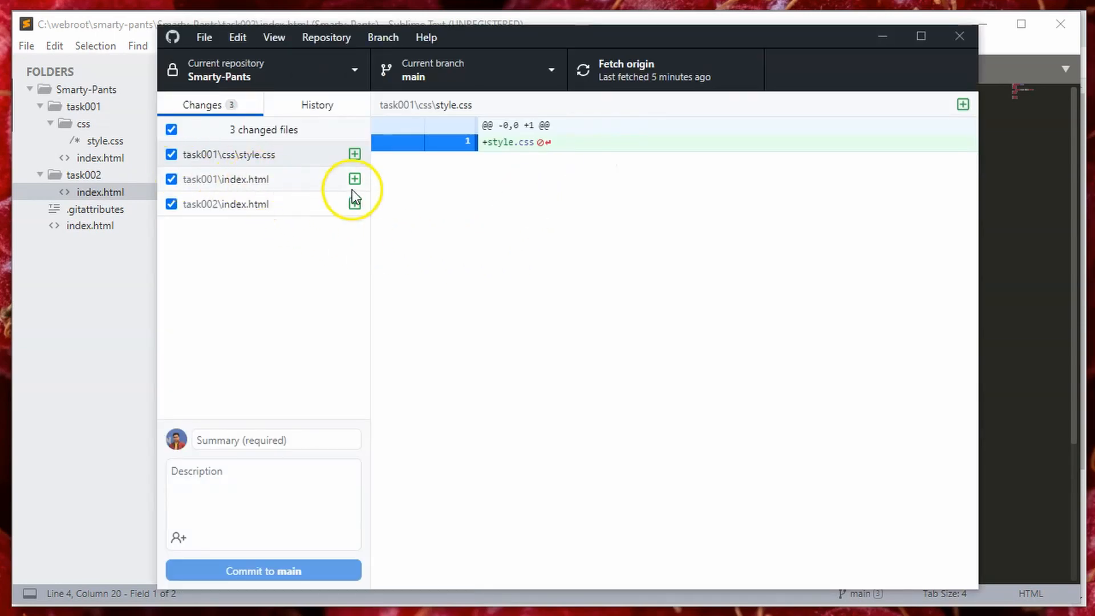
Review the diffs of the three changed files in the Changes list
{"action": "left_click", "coordinate": [338, 156]}
{"action": "left_click", "coordinate": [338, 180]}
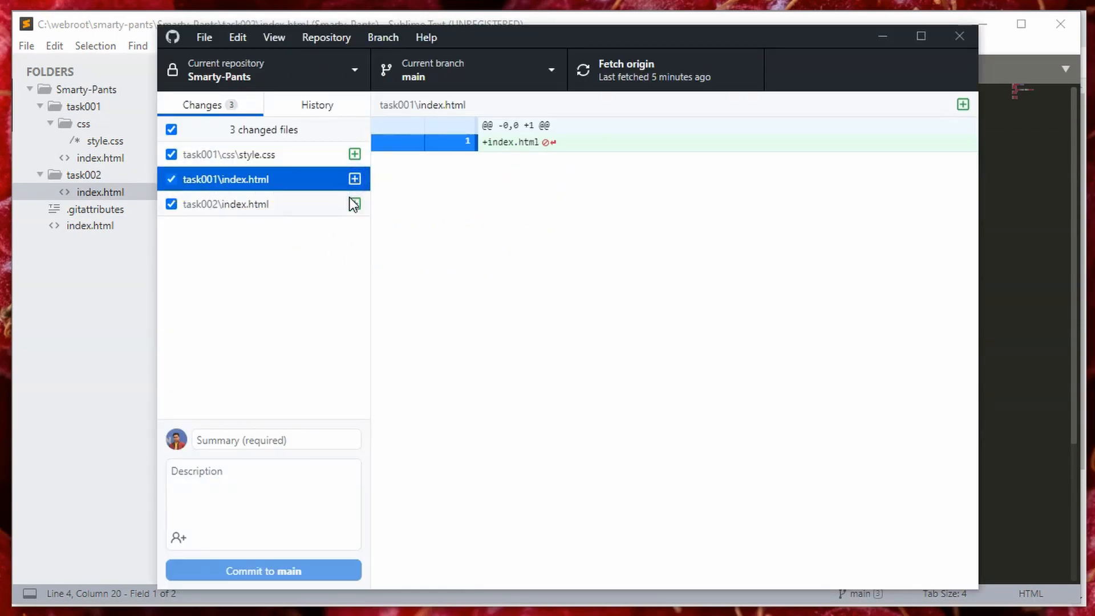
{"action": "left_click", "coordinate": [353, 203]}
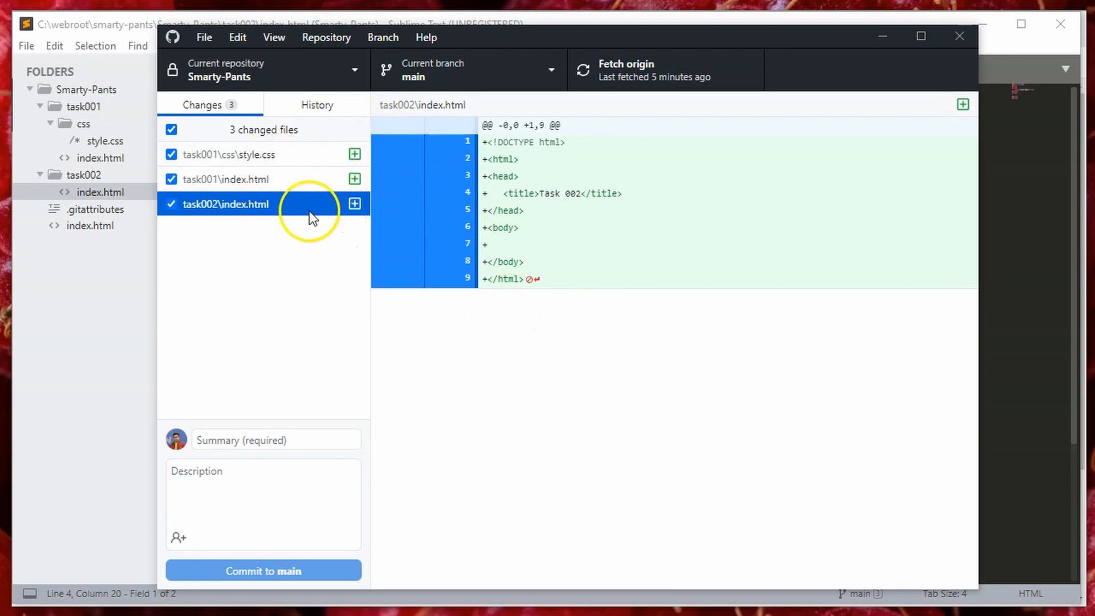
Enter the commit summary Taks 002 and move into the description field
{"action": "left_click", "coordinate": [315, 440]}
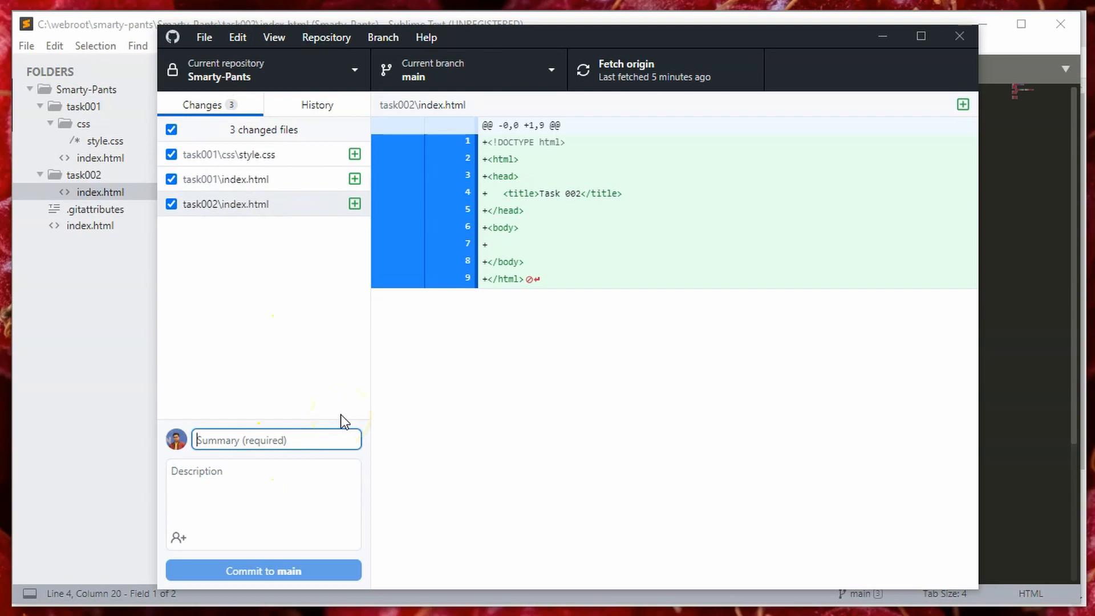
{"action": "type", "text": "Taks 002"}
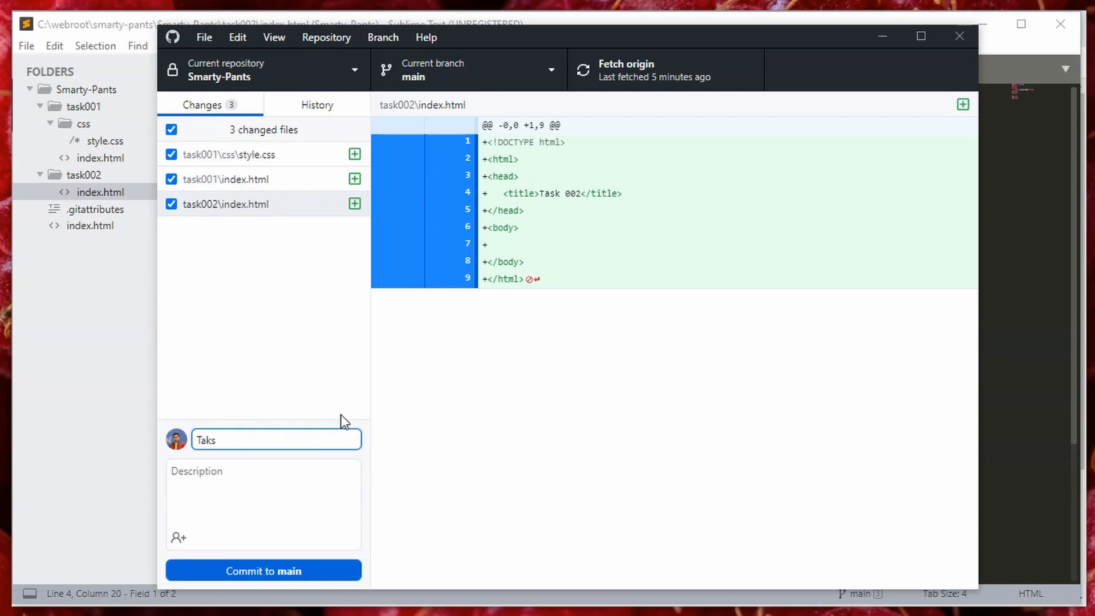
{"action": "left_click", "coordinate": [210, 485]}
{"action": "left_click", "coordinate": [254, 441]}
{"action": "left_click_drag", "start_coordinate": [254, 441], "coordinate": [182, 440]}
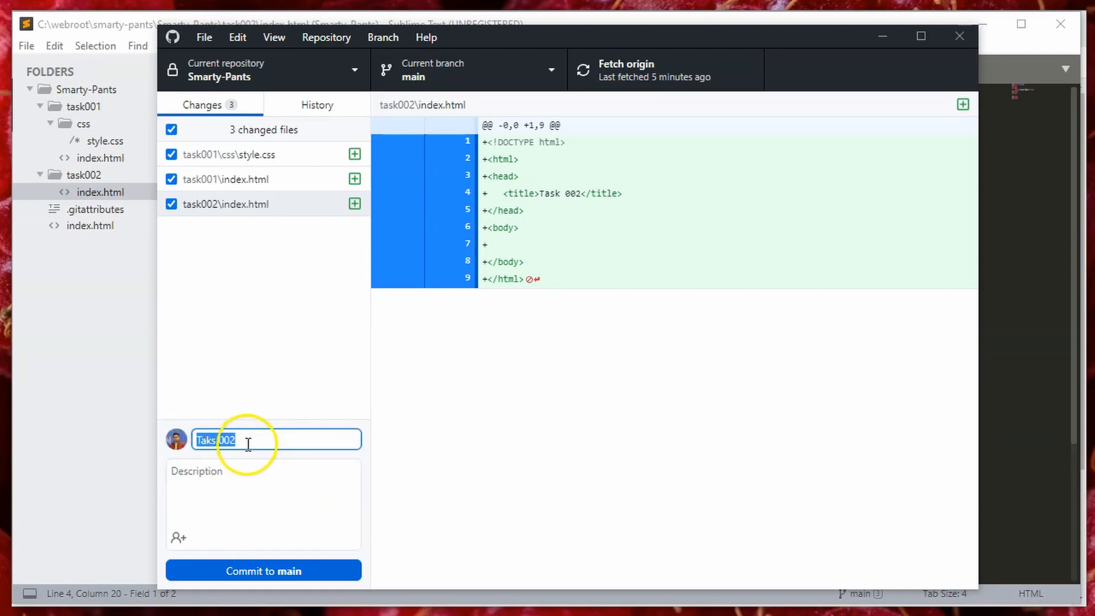
{"action": "left_click", "coordinate": [236, 474]}
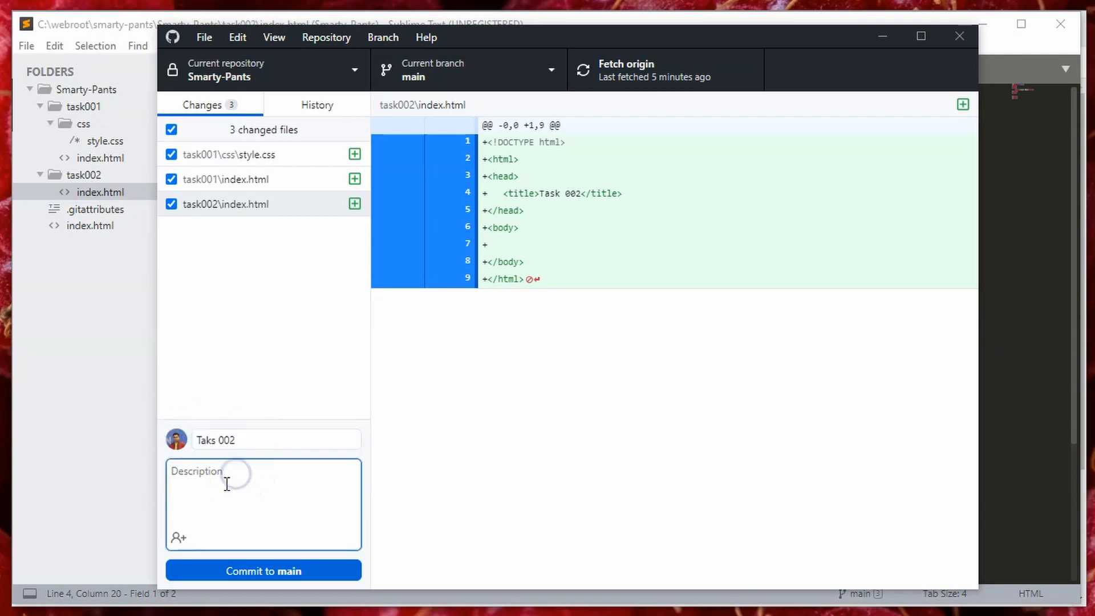
Commit the three files to main, push to origin, and switch to the browser
{"action": "left_click", "coordinate": [262, 569]}
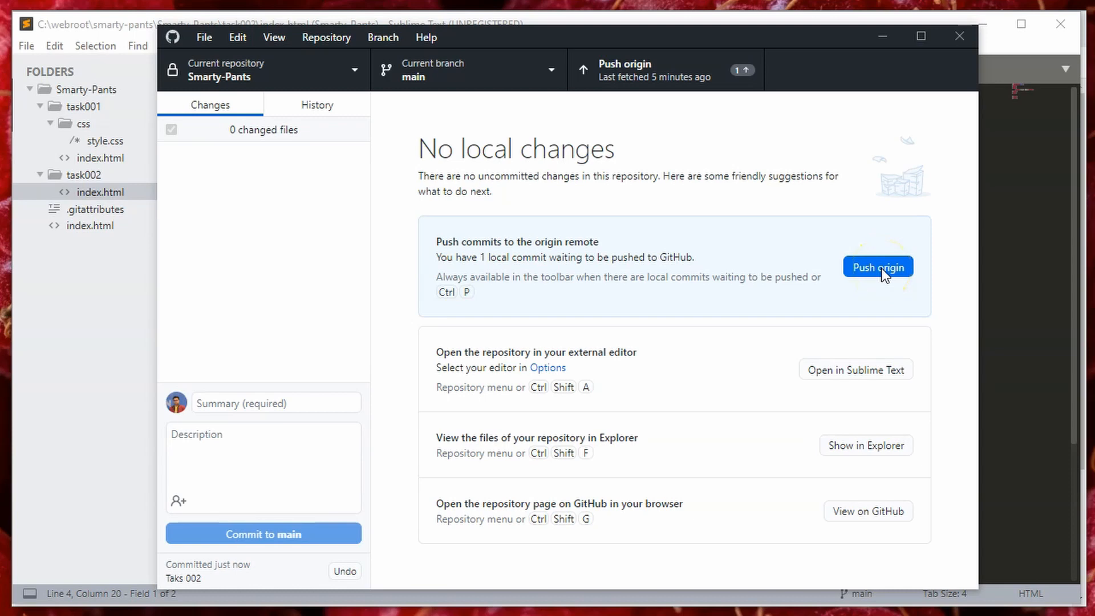
{"action": "left_click", "coordinate": [883, 271]}
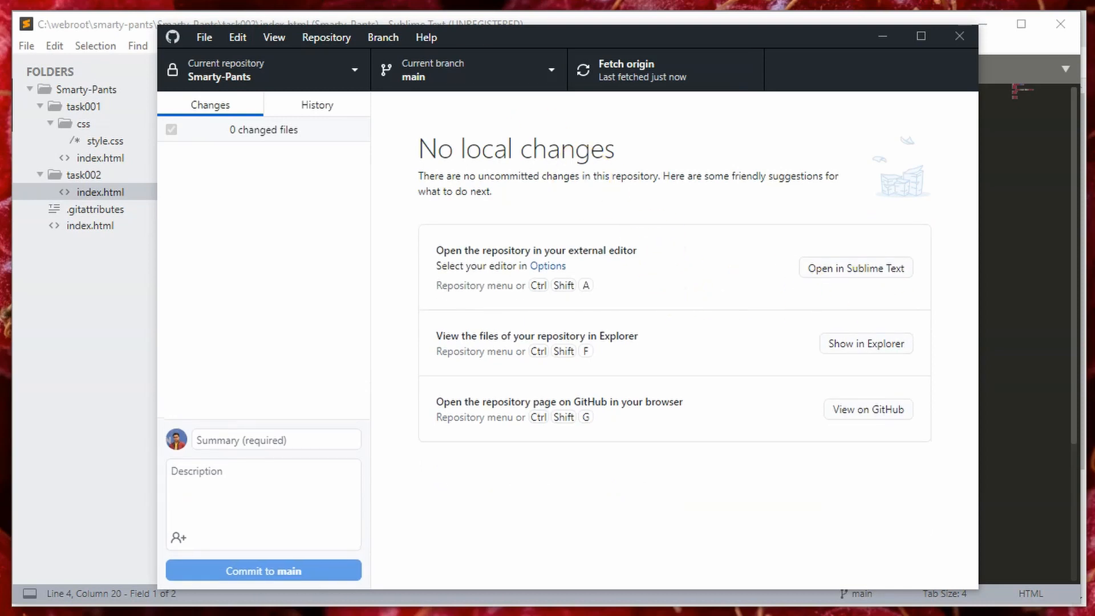
{"action": "key", "text": "alt+Tab"}
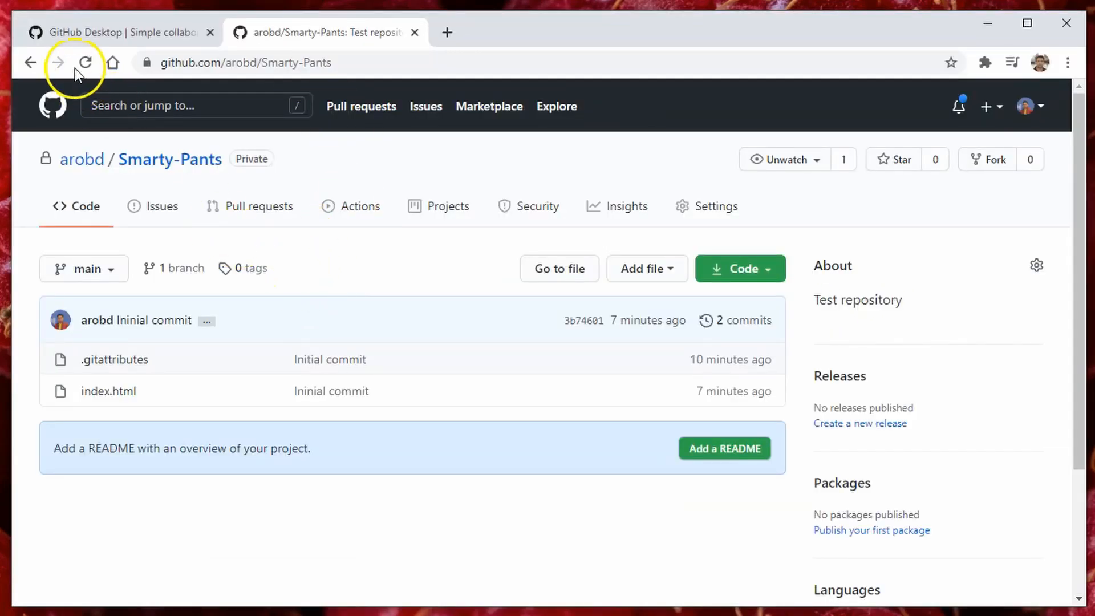
Reload the Smarty-Pants page to show task001, task002 and 3 commits, then go to Settings
{"action": "left_click", "coordinate": [85, 62]}
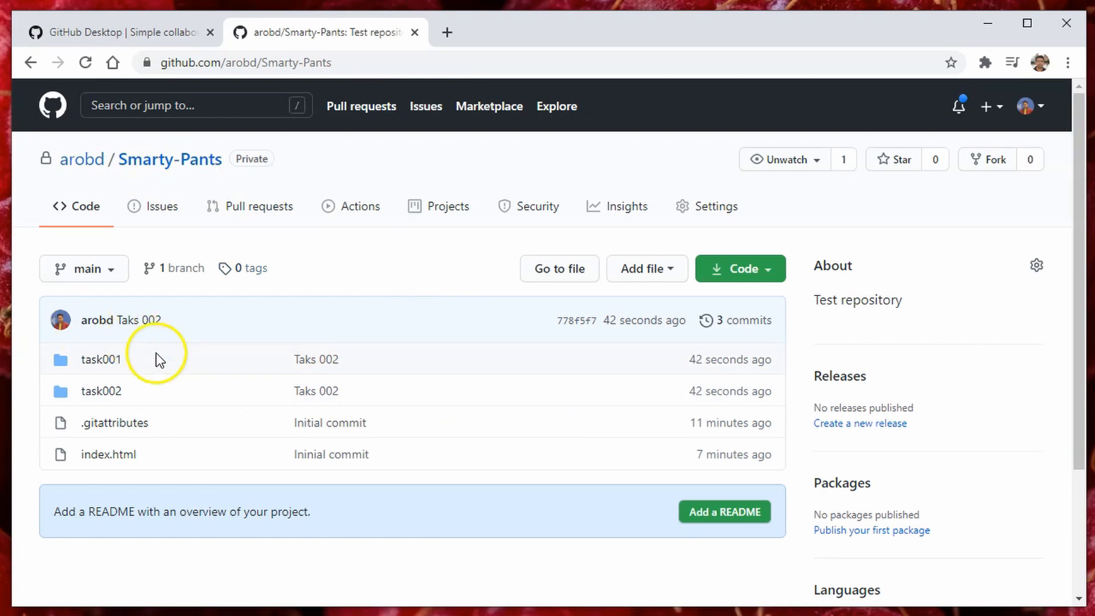
{"action": "left_click", "coordinate": [716, 207]}
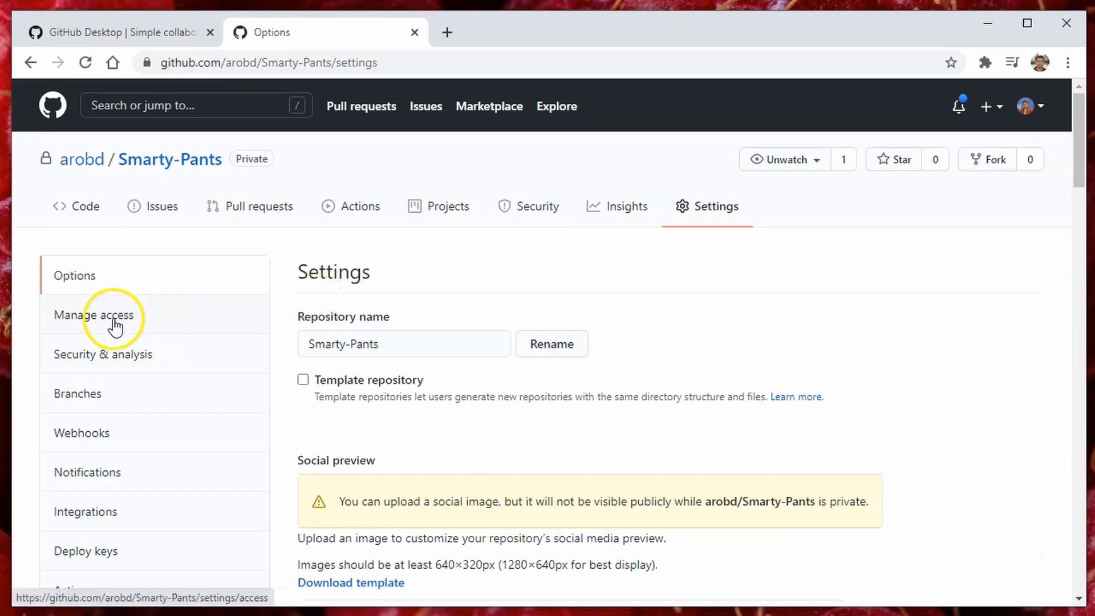
{"action": "left_click", "coordinate": [115, 326]}
{"action": "scroll", "coordinate": [467, 482], "scroll_direction": "down", "scroll_amount": 1}
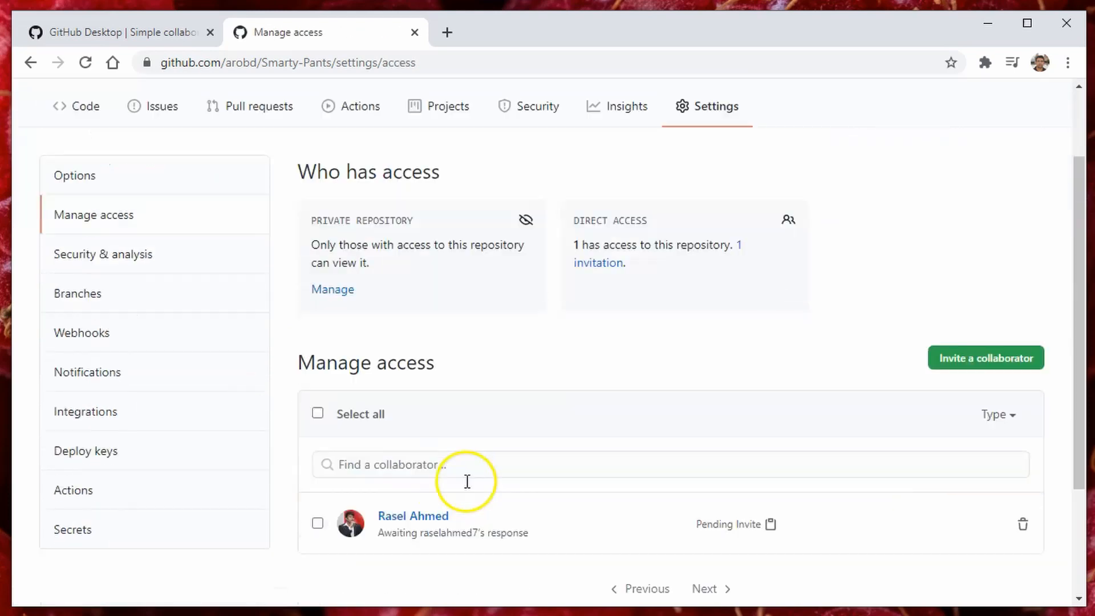
{"action": "scroll", "coordinate": [468, 482], "scroll_direction": "down", "scroll_amount": 2}
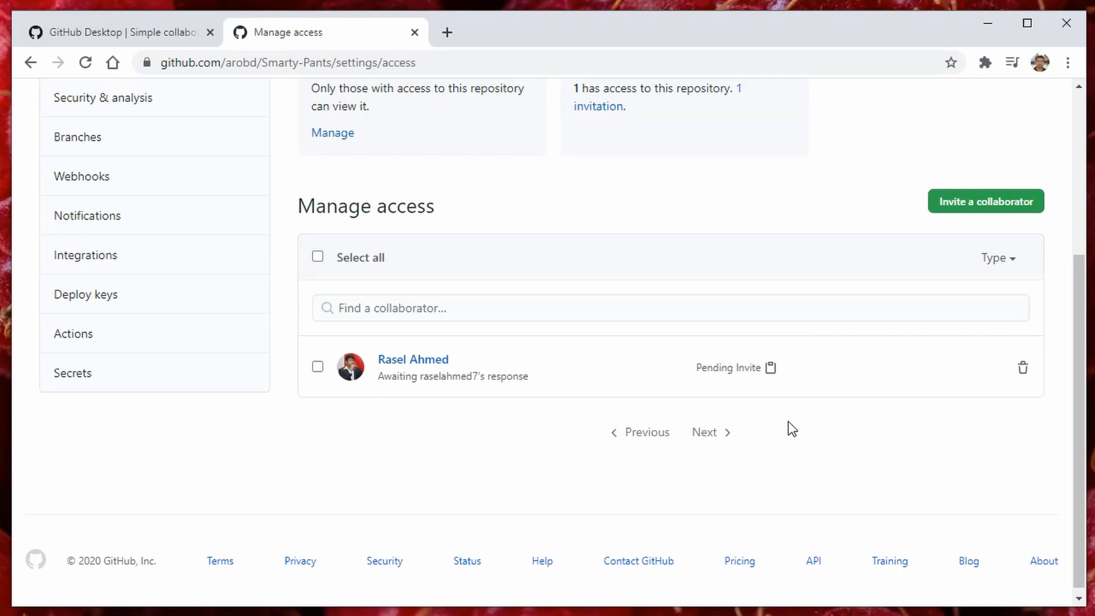
{"action": "scroll", "coordinate": [600, 447], "scroll_direction": "up", "scroll_amount": 5}
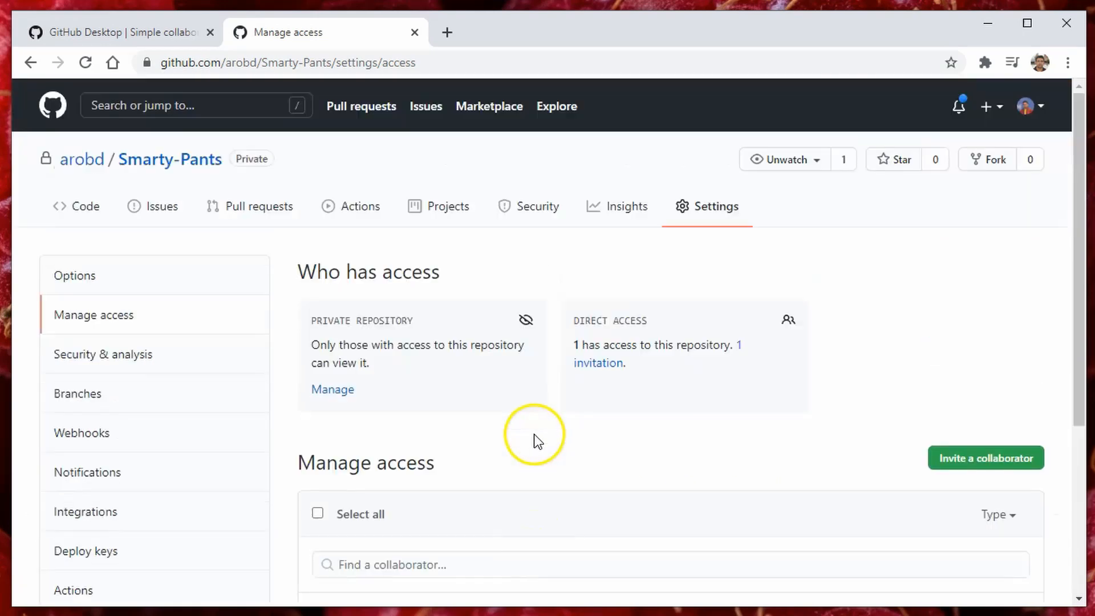